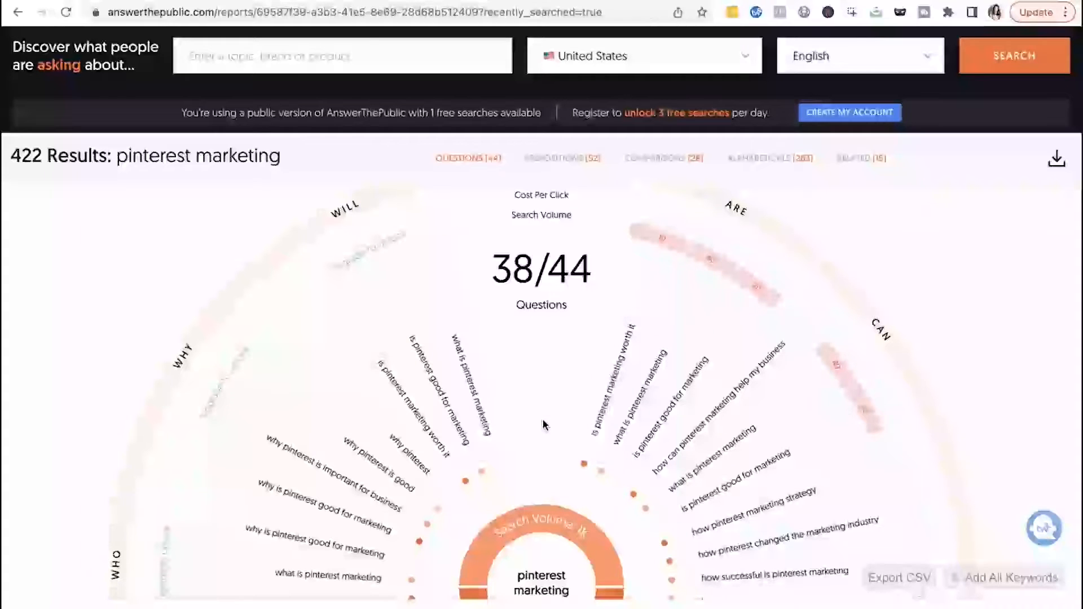
- Examine the questions visualization for the pinterest marketing search results
{"action": "scroll", "coordinate": [566, 452], "scroll_direction": "up", "scroll_amount": 2}
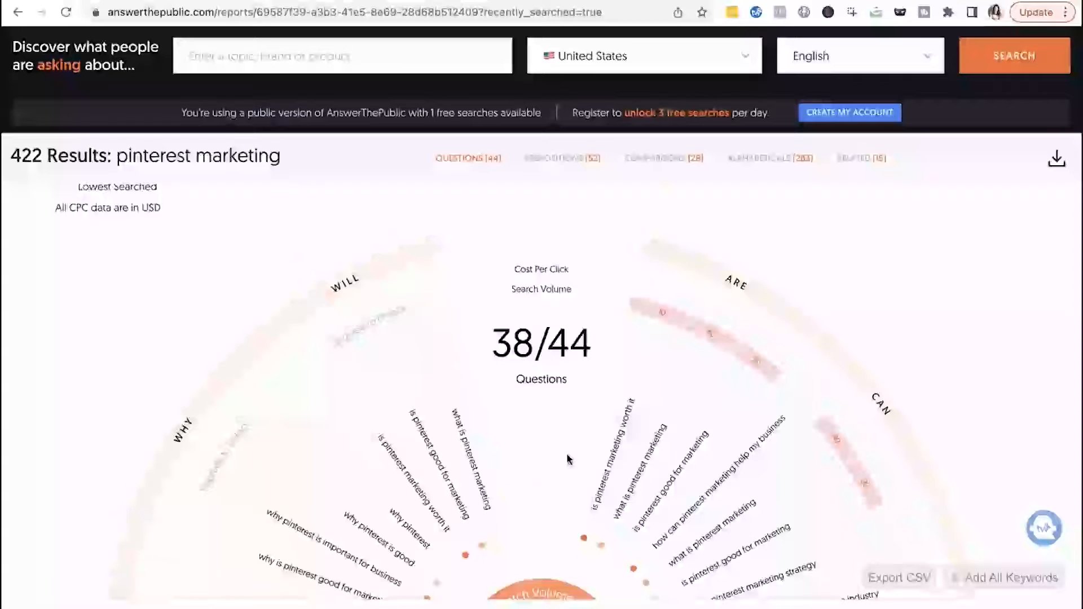
{"action": "scroll", "coordinate": [517, 462], "scroll_direction": "up", "scroll_amount": 2}
{"action": "scroll", "coordinate": [450, 358], "scroll_direction": "down", "scroll_amount": 1}
{"action": "scroll", "coordinate": [450, 361], "scroll_direction": "down", "scroll_amount": 3}
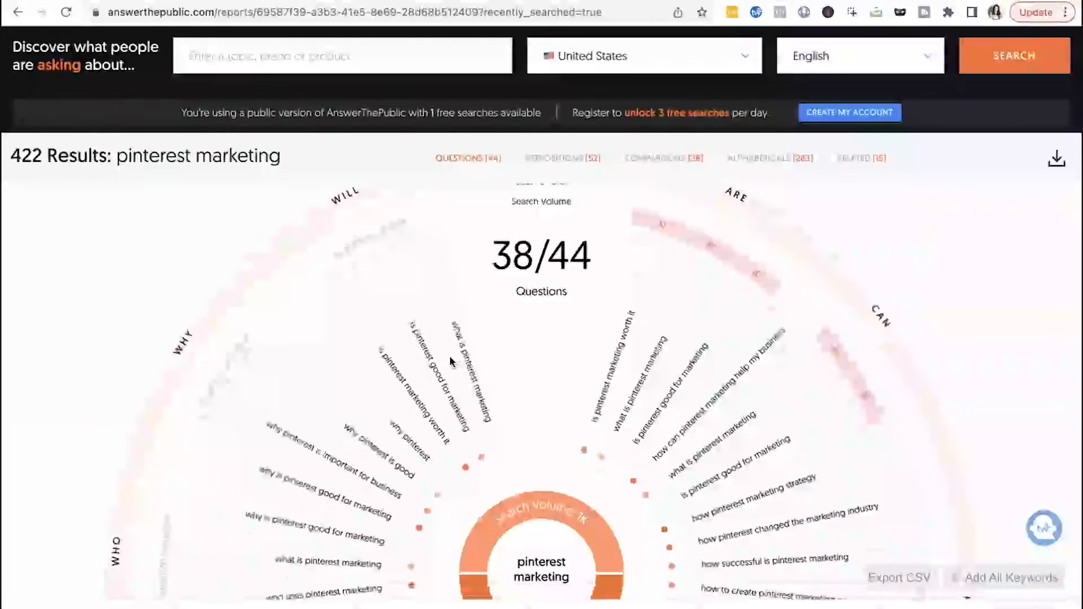
{"action": "scroll", "coordinate": [450, 362], "scroll_direction": "up", "scroll_amount": 3}
{"action": "scroll", "coordinate": [451, 363], "scroll_direction": "down", "scroll_amount": 3}
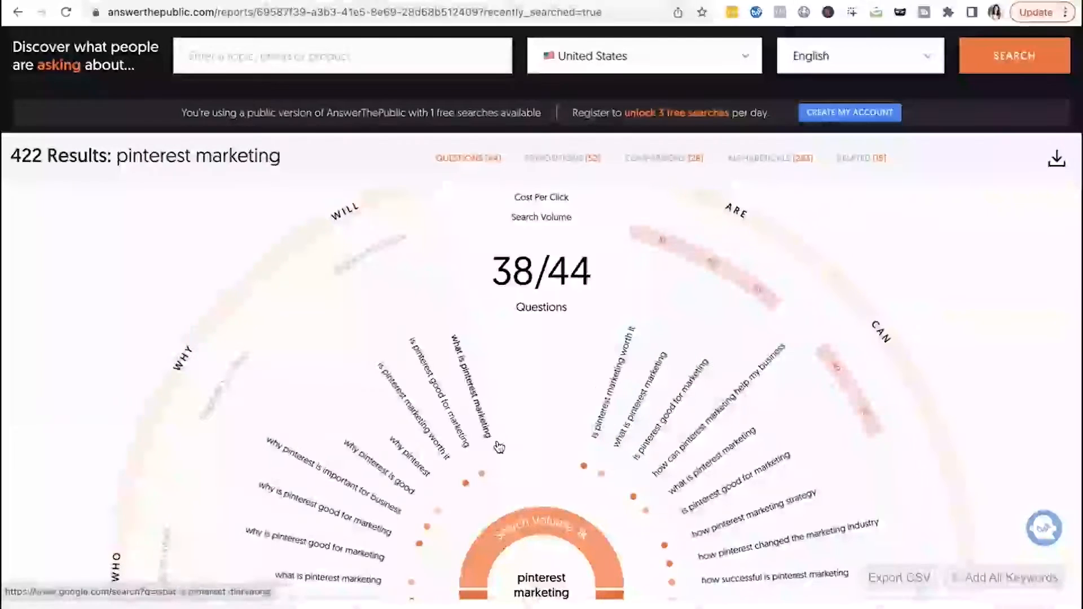
{"action": "scroll", "coordinate": [527, 434], "scroll_direction": "down", "scroll_amount": 1}
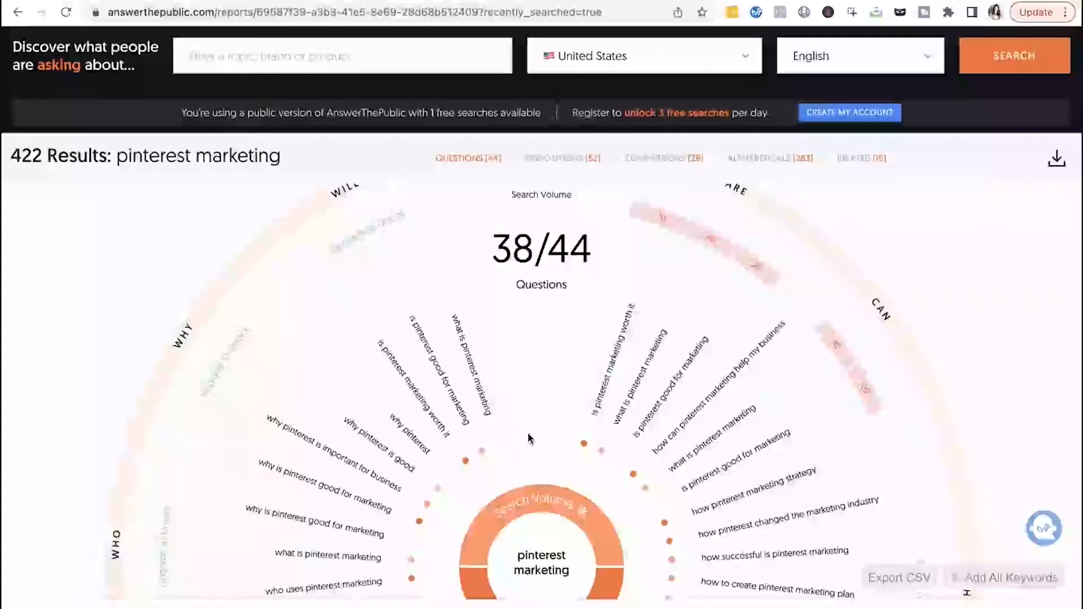
{"action": "scroll", "coordinate": [547, 418], "scroll_direction": "up", "scroll_amount": 1}
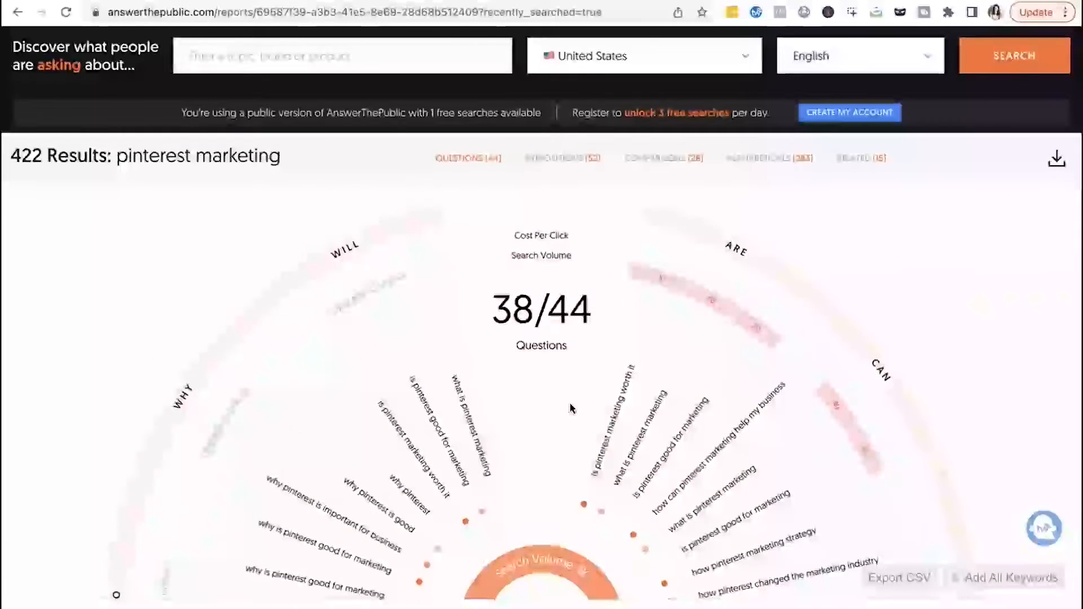
{"action": "scroll", "coordinate": [559, 391], "scroll_direction": "up", "scroll_amount": 6}
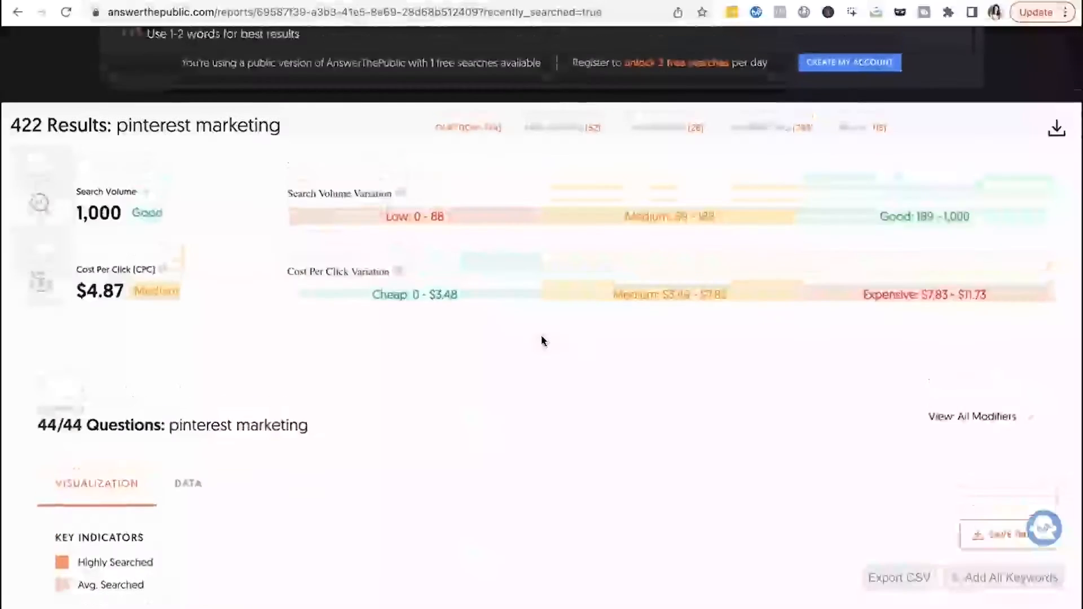
{"action": "scroll", "coordinate": [363, 220], "scroll_direction": "up", "scroll_amount": 4}
- Review the search volume and cost-per-click figures for pinterest marketing
{"action": "left_click", "coordinate": [208, 214]}
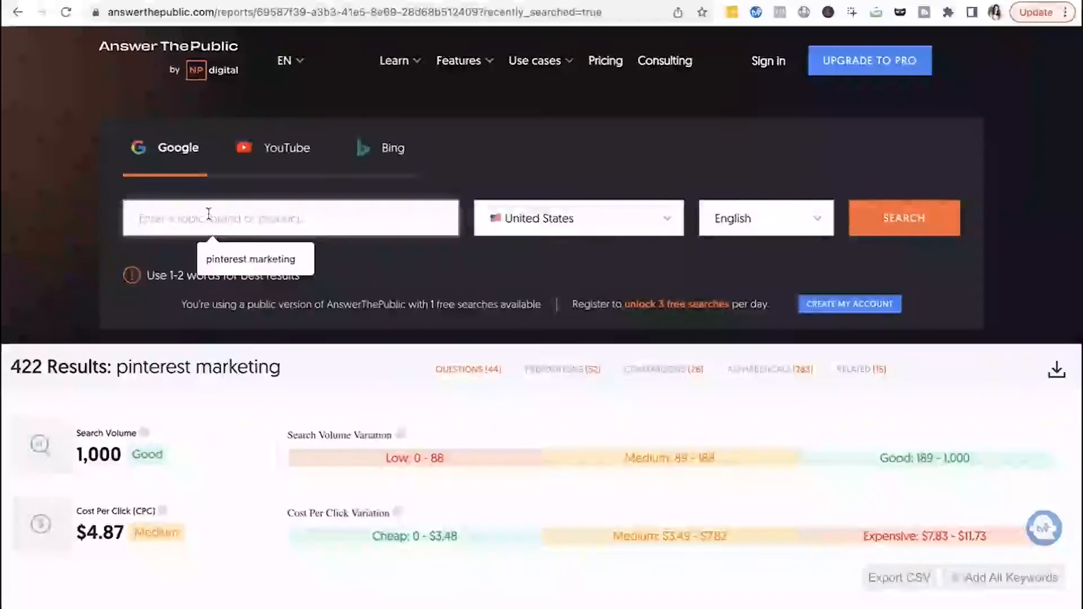
{"action": "scroll", "coordinate": [288, 380], "scroll_direction": "down", "scroll_amount": 3}
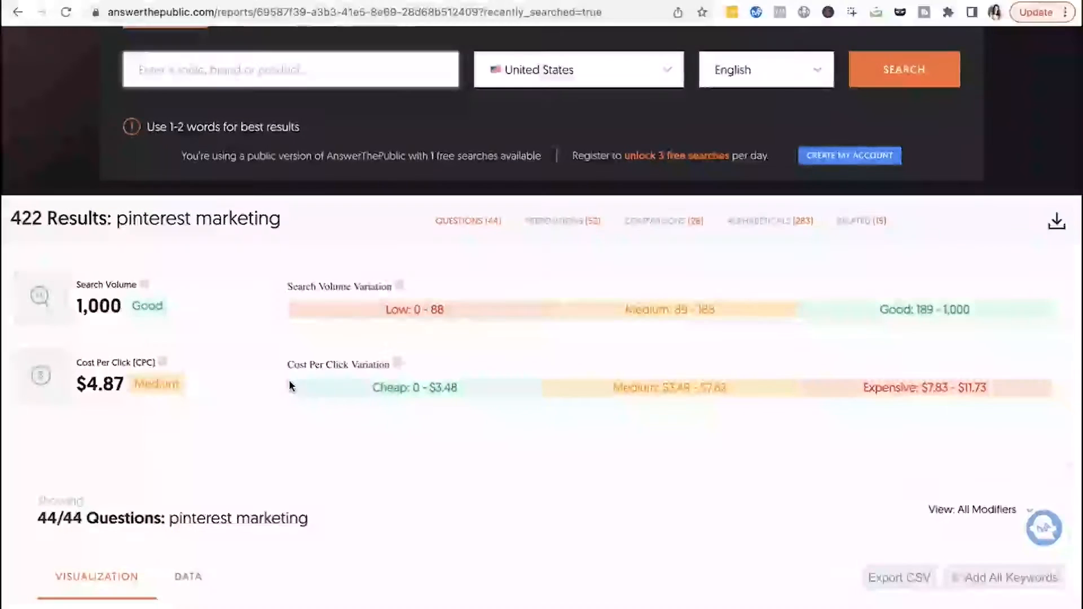
{"action": "scroll", "coordinate": [288, 380], "scroll_direction": "down", "scroll_amount": 3}
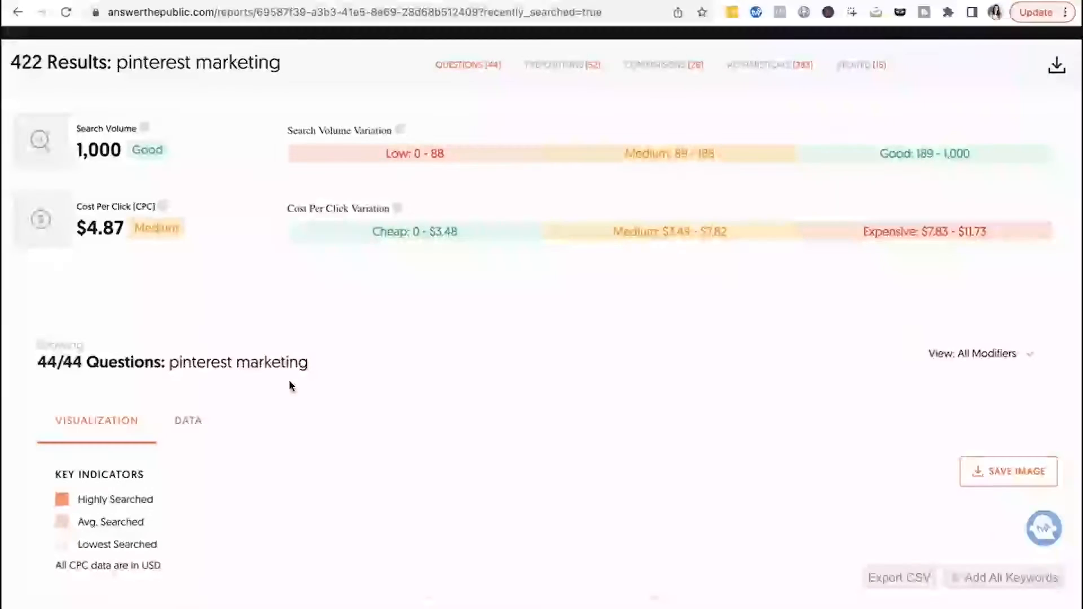
{"action": "scroll", "coordinate": [449, 421], "scroll_direction": "down", "scroll_amount": 6}
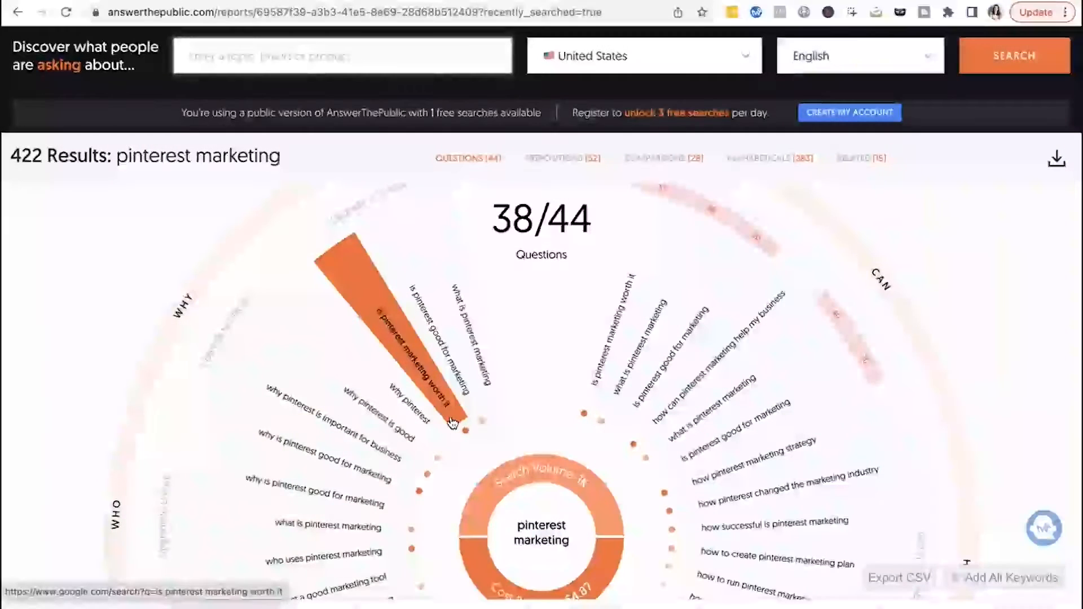
{"action": "scroll", "coordinate": [558, 373], "scroll_direction": "up", "scroll_amount": 1}
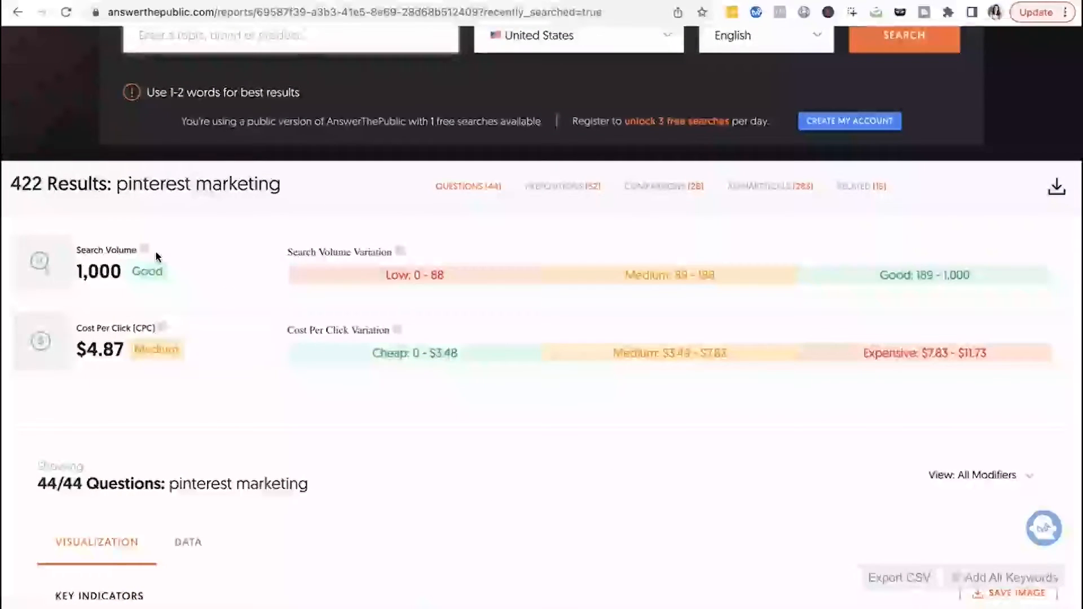
{"action": "scroll", "coordinate": [191, 404], "scroll_direction": "down", "scroll_amount": 3}
{"action": "scroll", "coordinate": [175, 438], "scroll_direction": "down", "scroll_amount": 2}
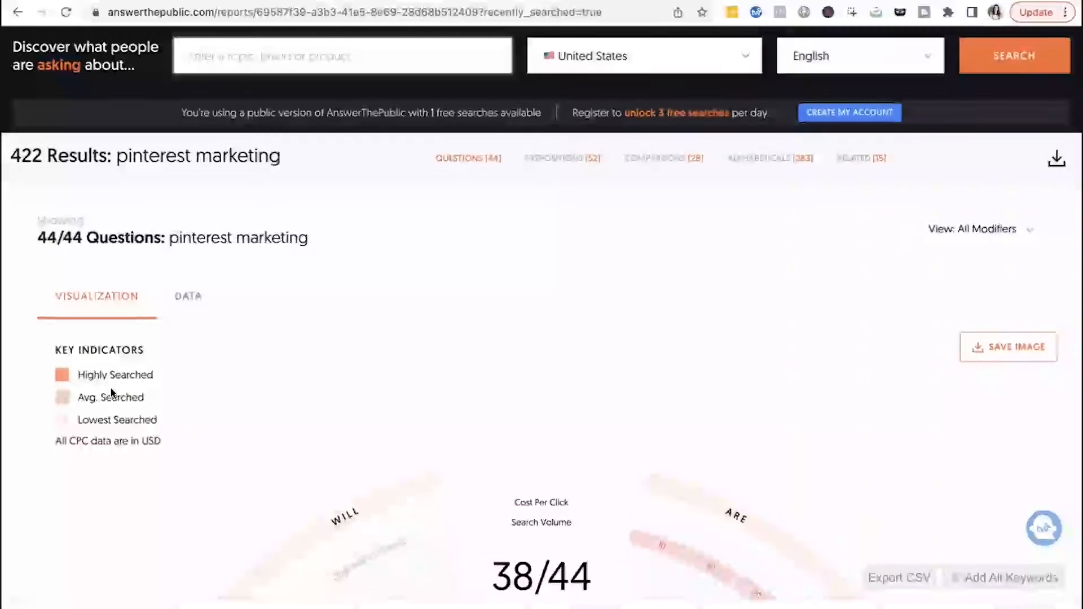
{"action": "scroll", "coordinate": [276, 434], "scroll_direction": "down", "scroll_amount": 5}
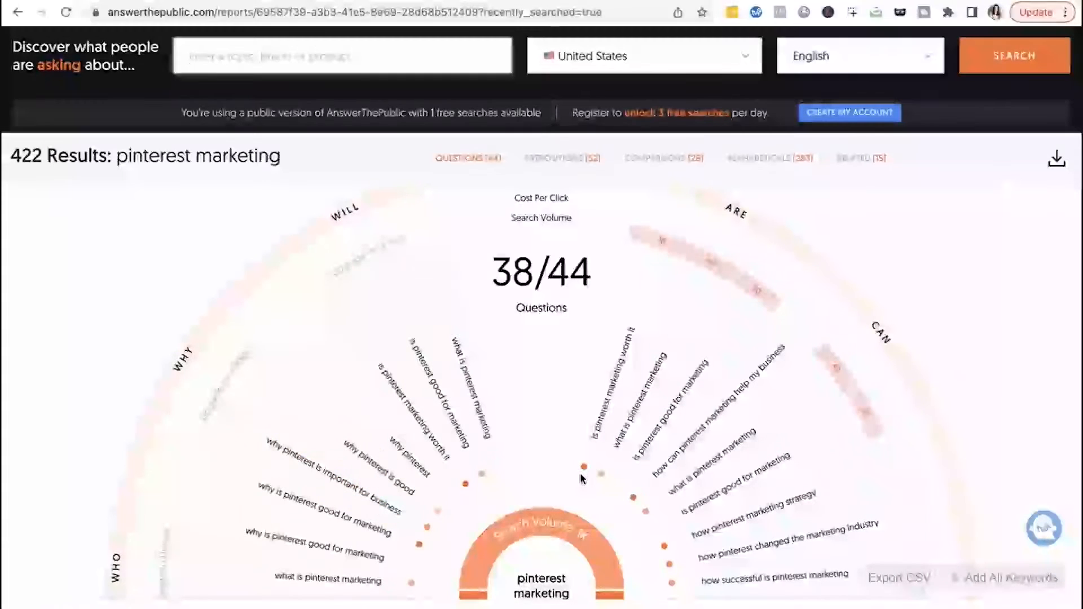
- Browse the individual question branches around the pinterest marketing wheel
{"action": "scroll", "coordinate": [583, 469], "scroll_direction": "down", "scroll_amount": 2}
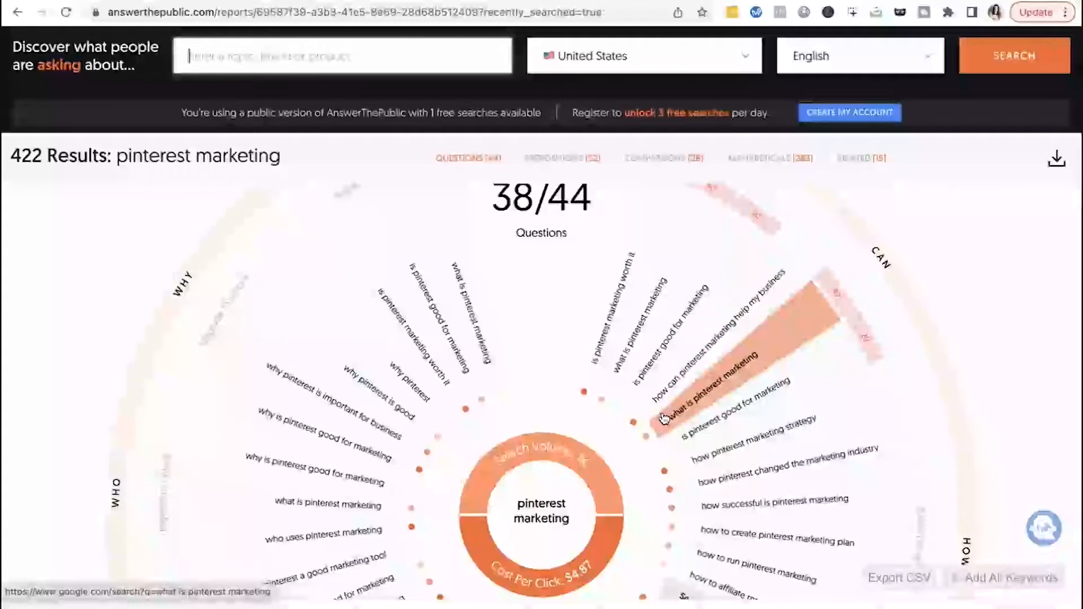
{"action": "scroll", "coordinate": [672, 446], "scroll_direction": "down", "scroll_amount": 2}
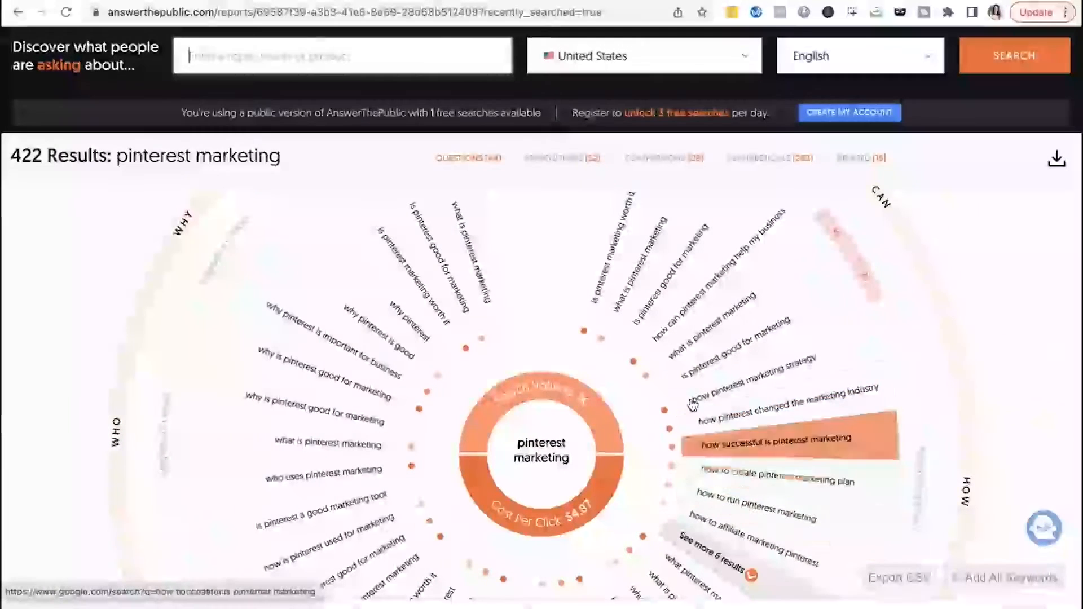
{"action": "scroll", "coordinate": [624, 448], "scroll_direction": "up", "scroll_amount": 5}
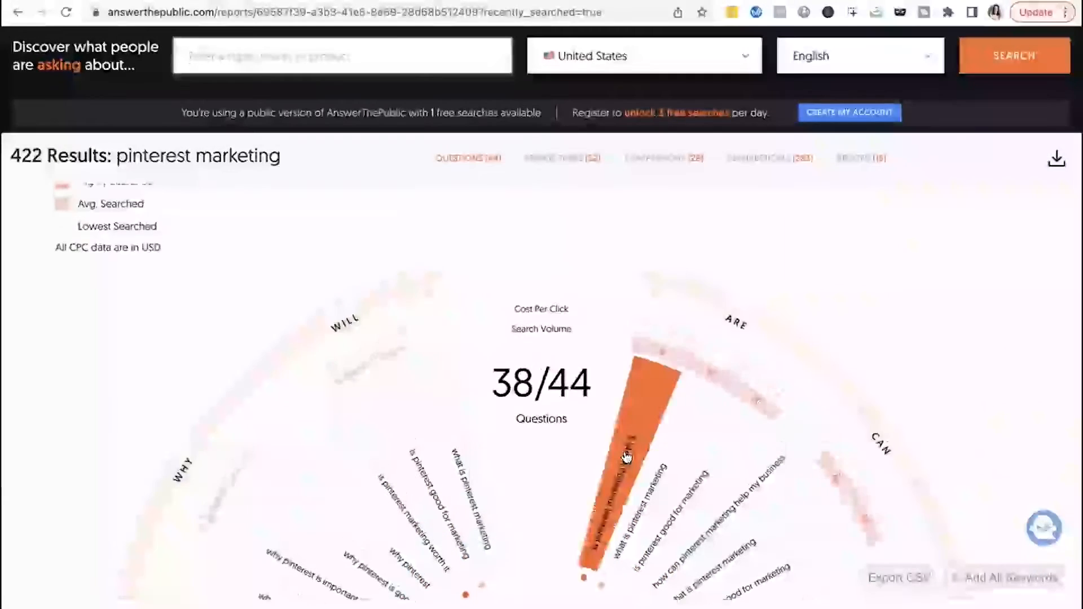
{"action": "scroll", "coordinate": [378, 349], "scroll_direction": "down", "scroll_amount": 5}
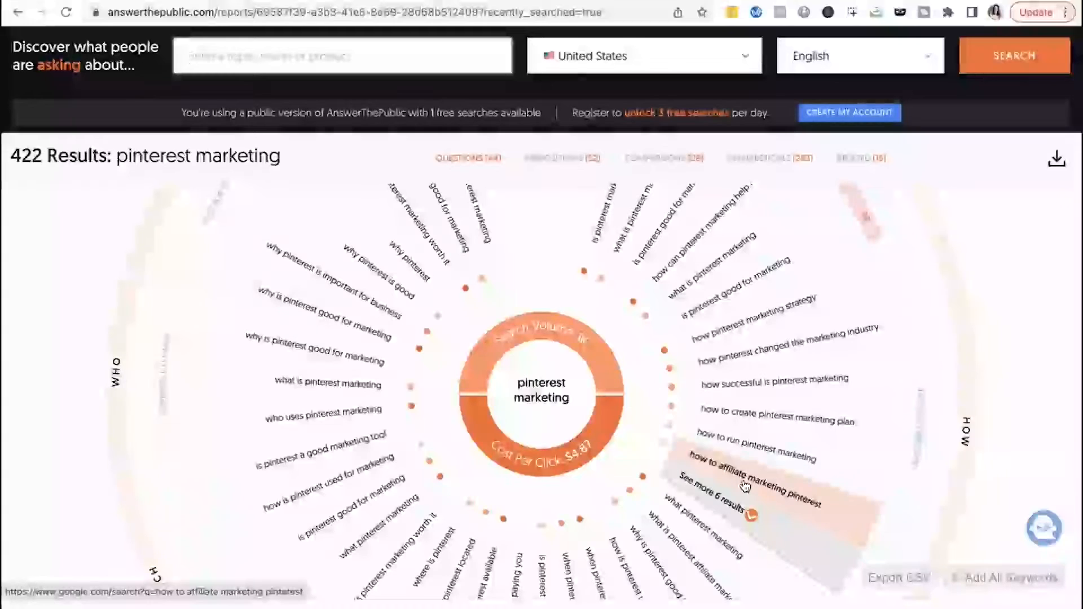
{"action": "scroll", "coordinate": [739, 451], "scroll_direction": "up", "scroll_amount": 1}
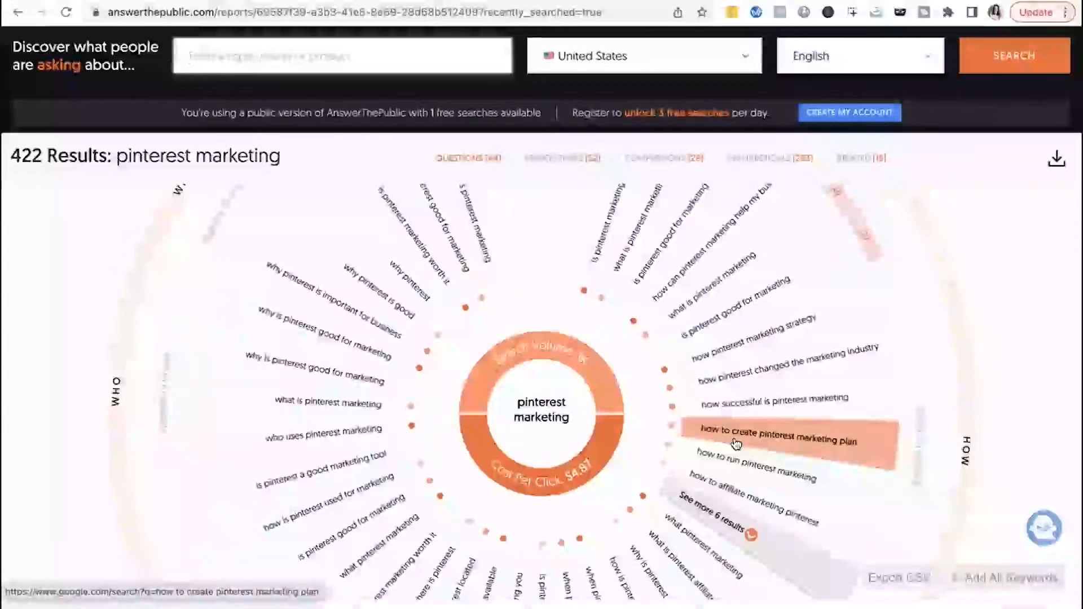
{"action": "scroll", "coordinate": [736, 443], "scroll_direction": "up", "scroll_amount": 3}
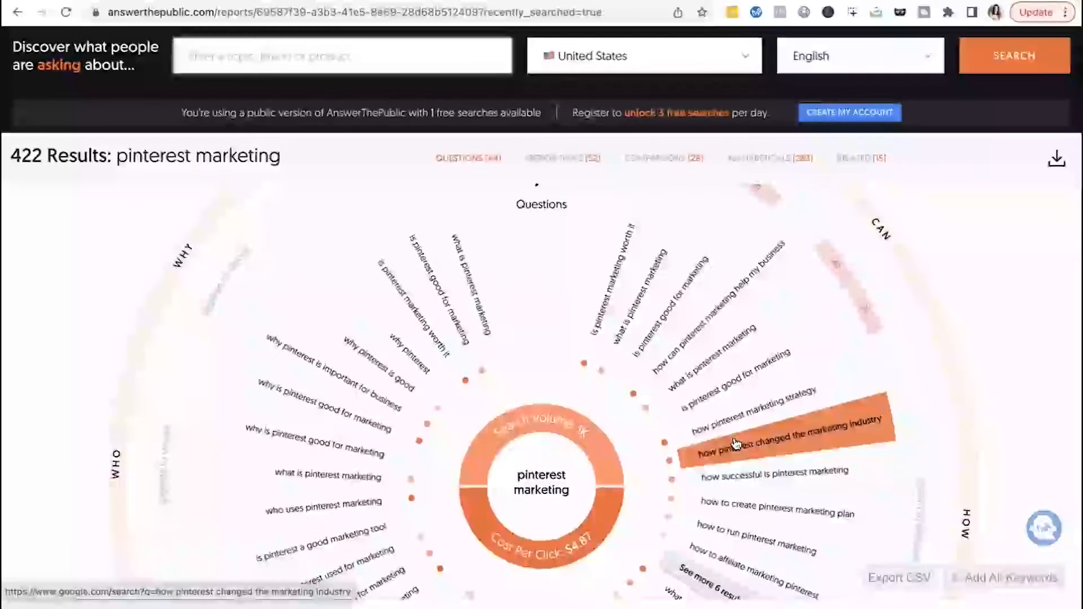
{"action": "scroll", "coordinate": [626, 338], "scroll_direction": "up", "scroll_amount": 1}
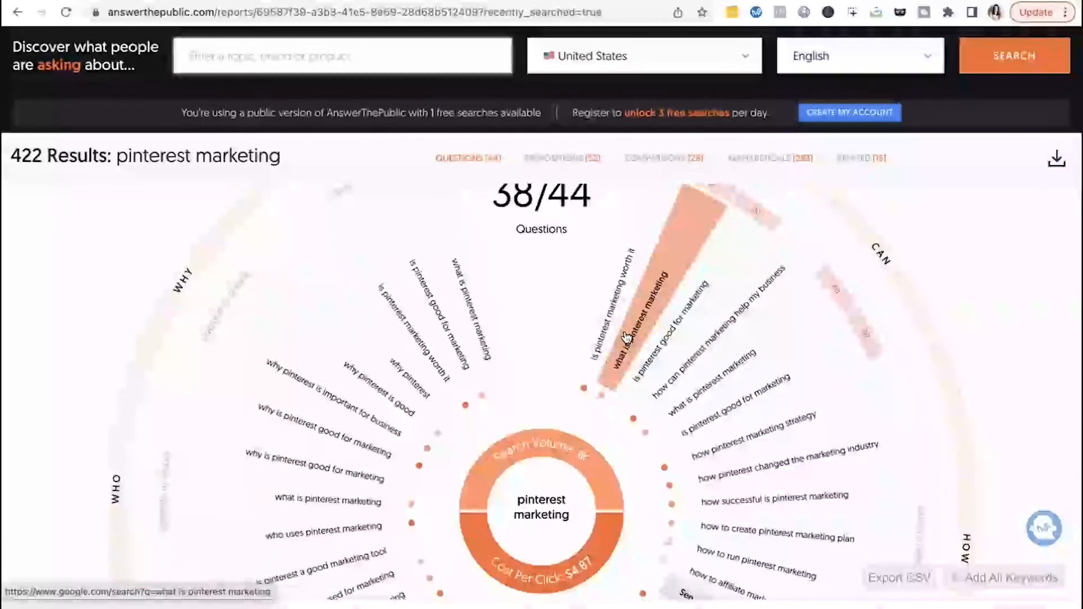
{"action": "scroll", "coordinate": [620, 330], "scroll_direction": "up", "scroll_amount": 2}
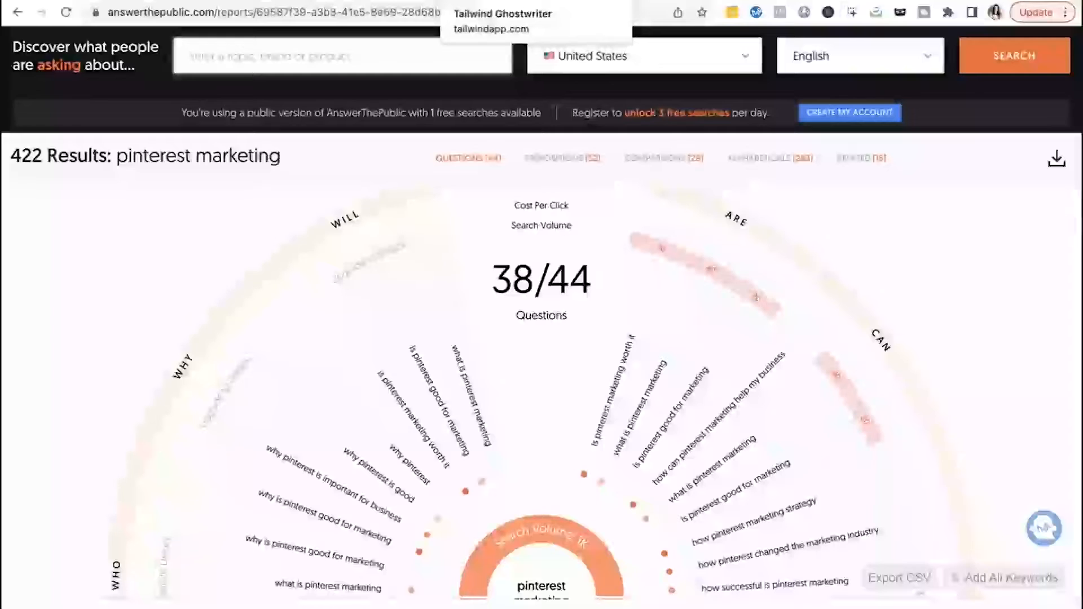
- Switch to Tailwind Ghostwriter and generate Blog/Article Topic Ideas for the subject pinterest marketing
{"action": "left_click", "coordinate": [485, 1]}
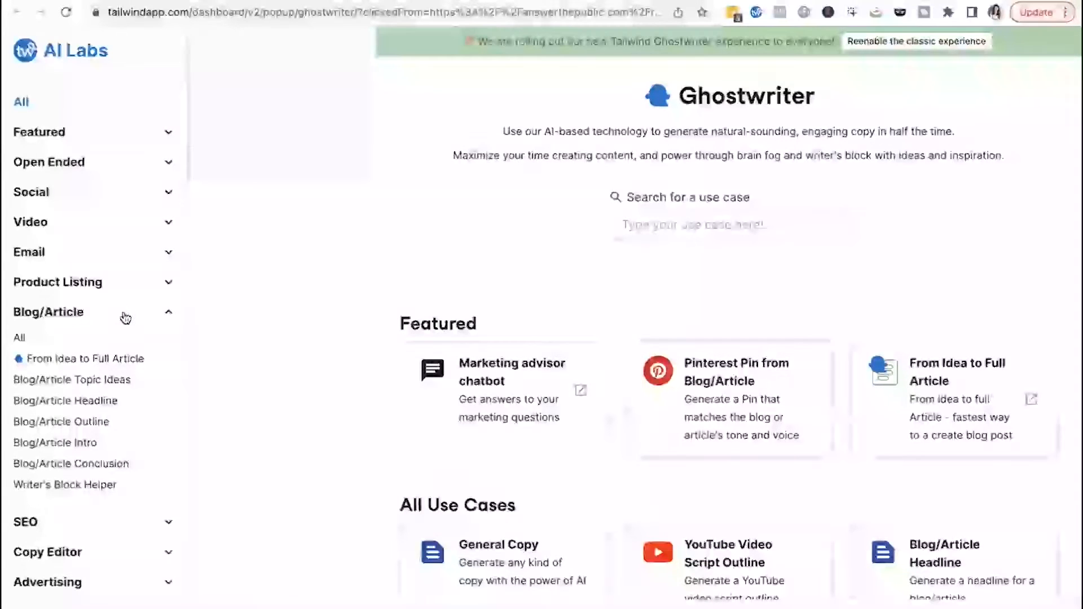
{"action": "left_click", "coordinate": [88, 381]}
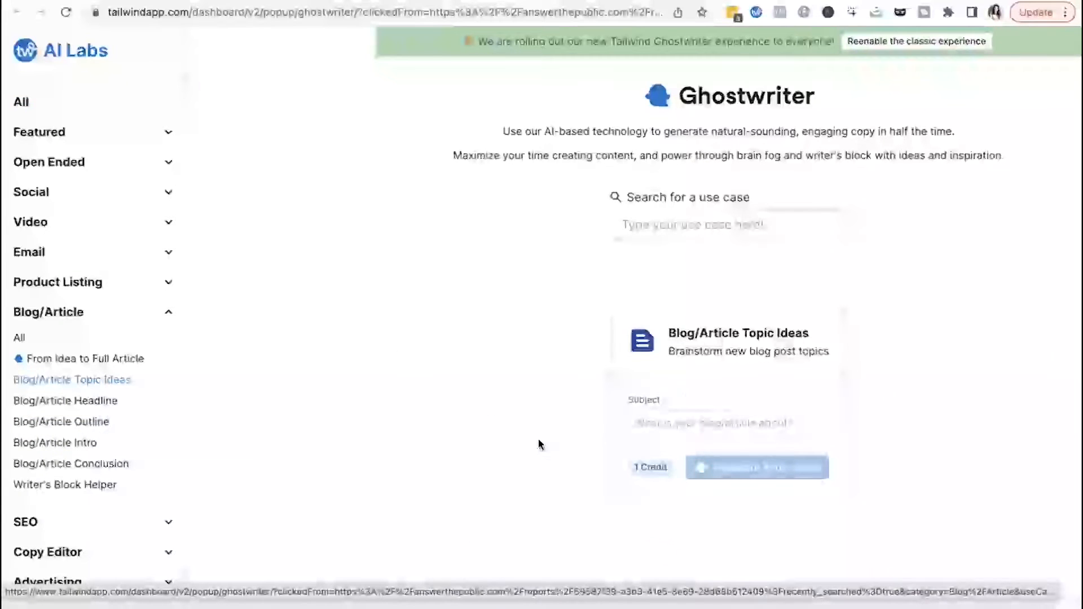
{"action": "left_click", "coordinate": [663, 431]}
{"action": "type", "text": "pin"}
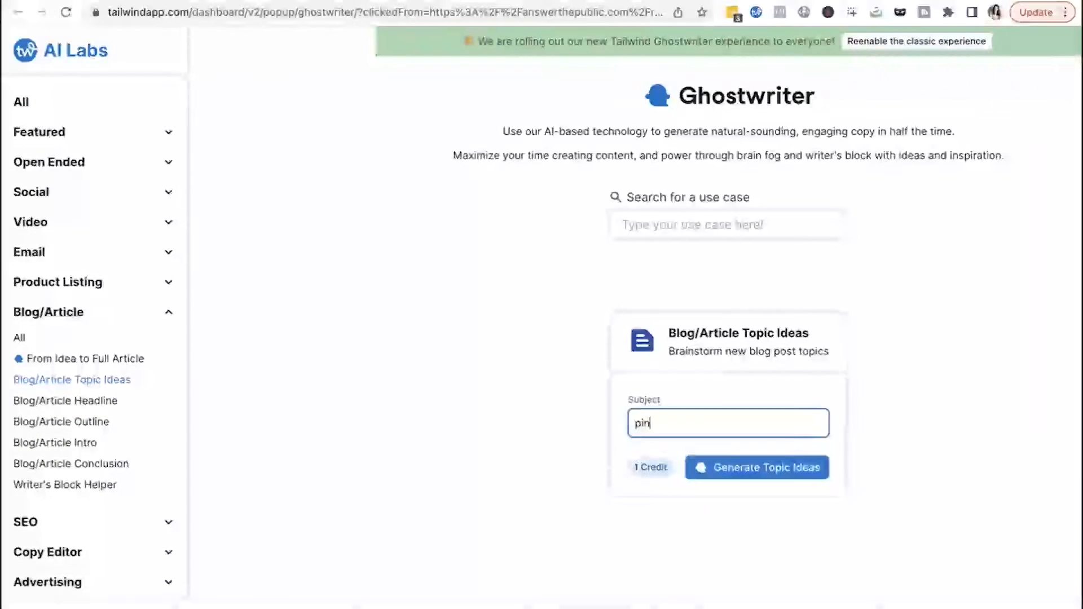
{"action": "type", "text": "terest marketing"}
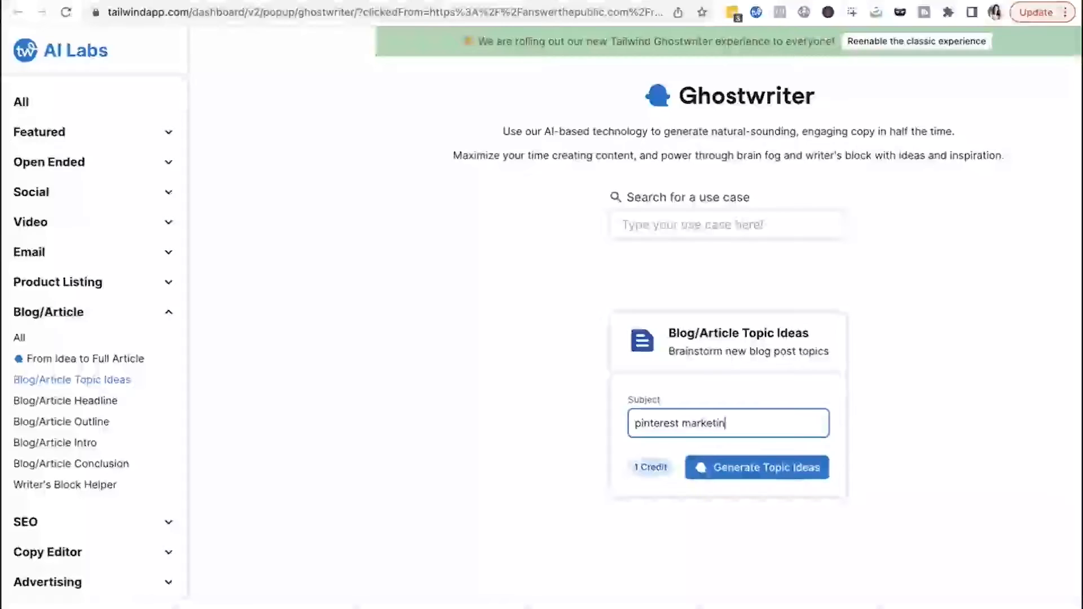
{"action": "left_click", "coordinate": [764, 467]}
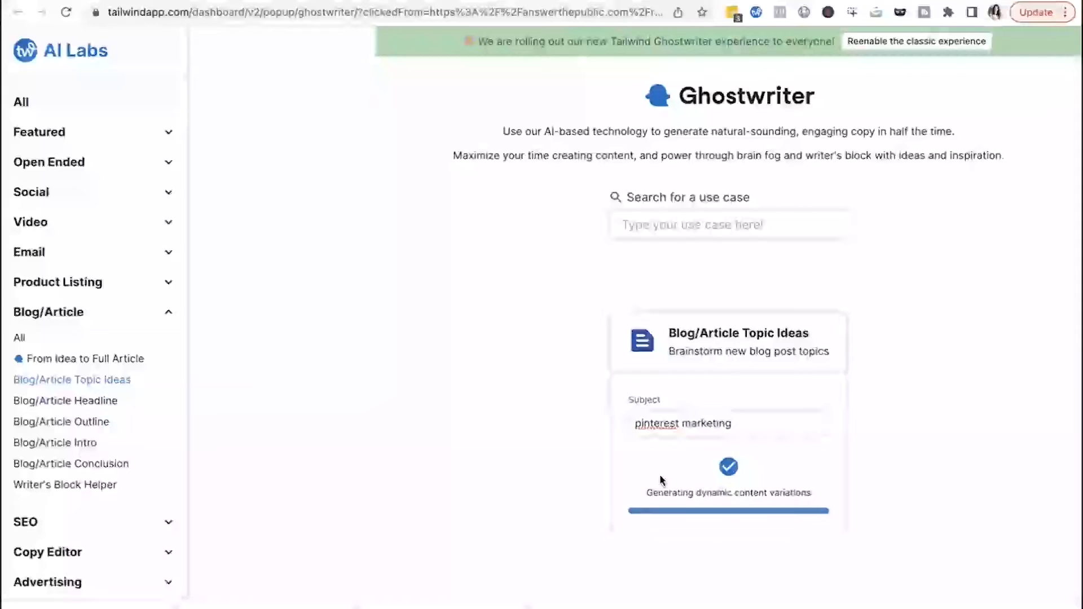
- Read through the generated blog topic ideas and their summaries
{"action": "scroll", "coordinate": [660, 477], "scroll_direction": "down", "scroll_amount": 5}
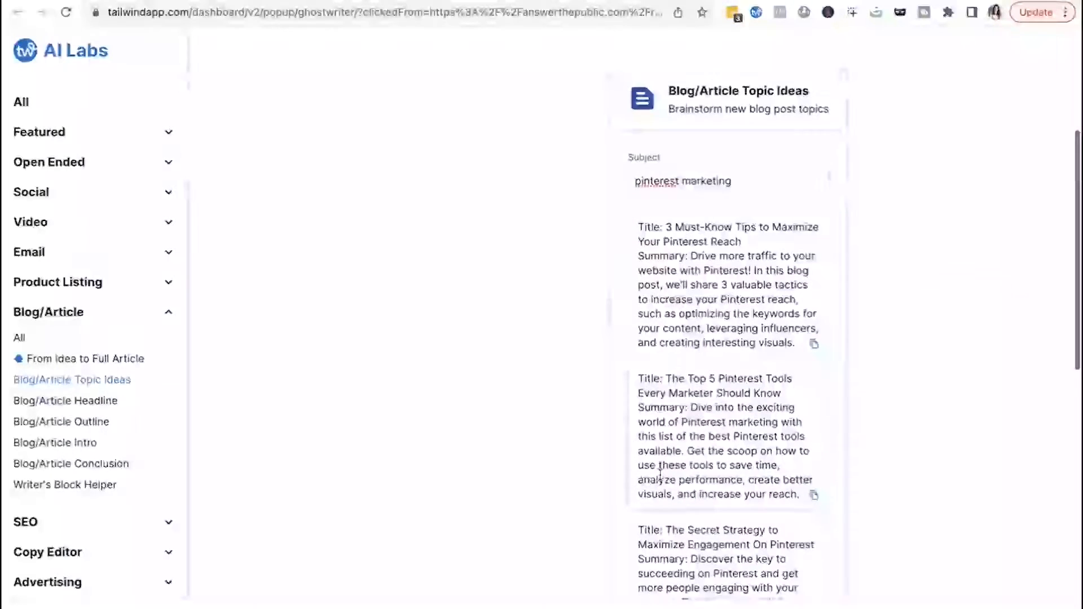
{"action": "scroll", "coordinate": [661, 473], "scroll_direction": "up", "scroll_amount": 2}
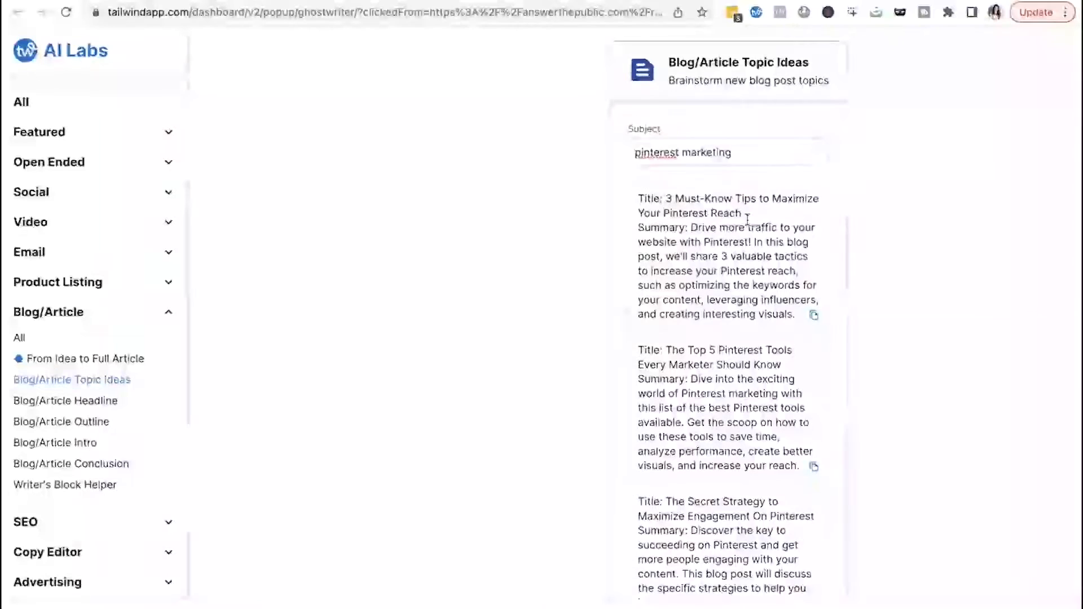
{"action": "scroll", "coordinate": [747, 220], "scroll_direction": "down", "scroll_amount": 1}
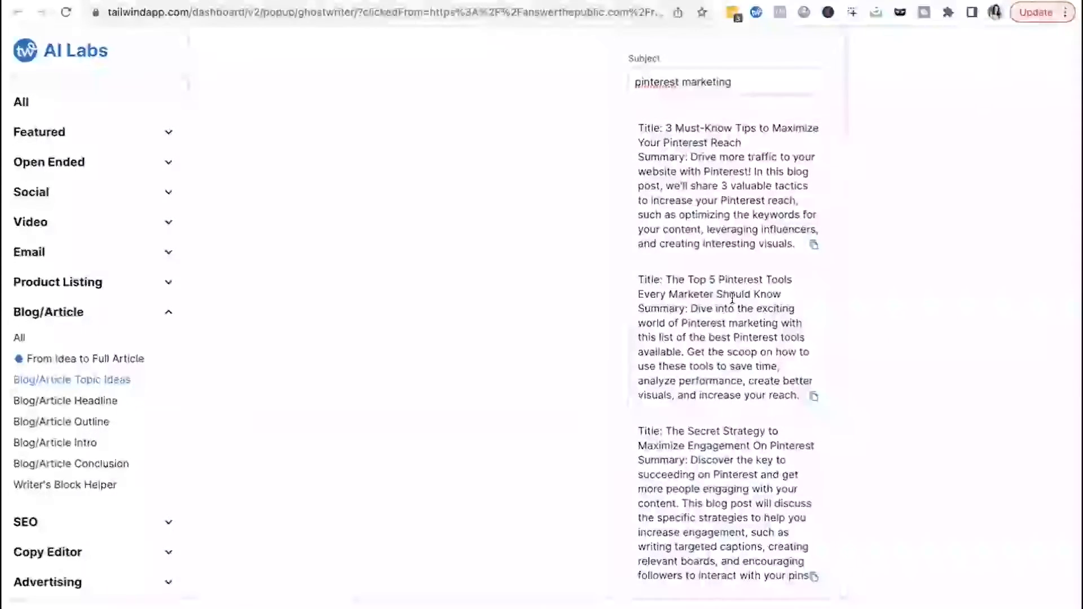
{"action": "scroll", "coordinate": [740, 320], "scroll_direction": "down", "scroll_amount": 3}
{"action": "scroll", "coordinate": [732, 297], "scroll_direction": "down", "scroll_amount": 3}
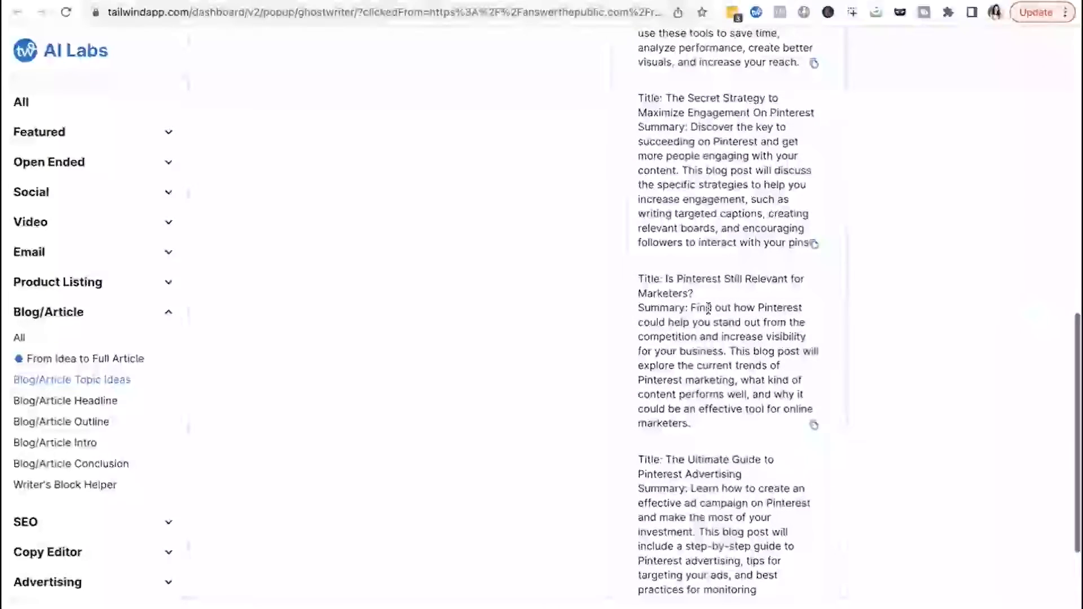
{"action": "left_click", "coordinate": [701, 293]}
{"action": "left_click_drag", "start_coordinate": [701, 293], "coordinate": [665, 279]}
{"action": "scroll", "coordinate": [688, 349], "scroll_direction": "down", "scroll_amount": 1}
{"action": "left_click", "coordinate": [688, 350]}
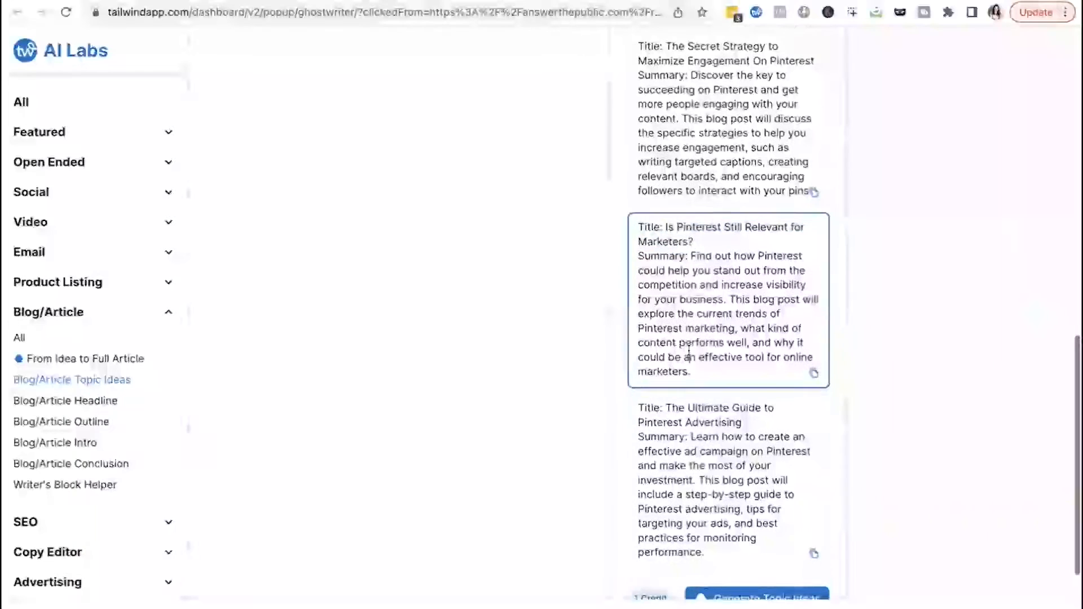
{"action": "scroll", "coordinate": [688, 350], "scroll_direction": "down", "scroll_amount": 1}
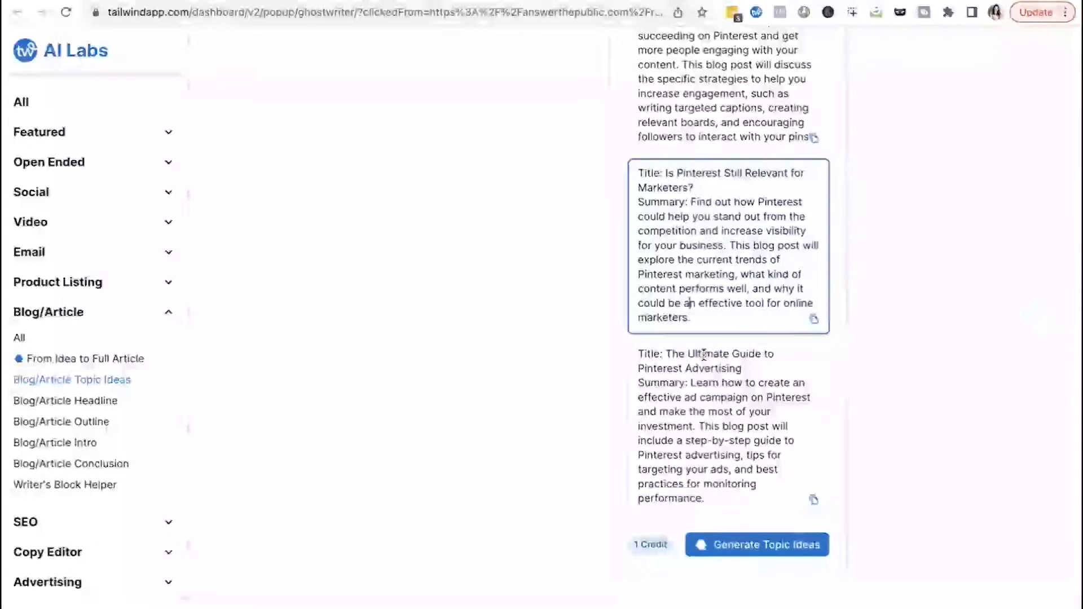
{"action": "scroll", "coordinate": [705, 361], "scroll_direction": "up", "scroll_amount": 8}
{"action": "scroll", "coordinate": [704, 358], "scroll_direction": "up", "scroll_amount": 6}
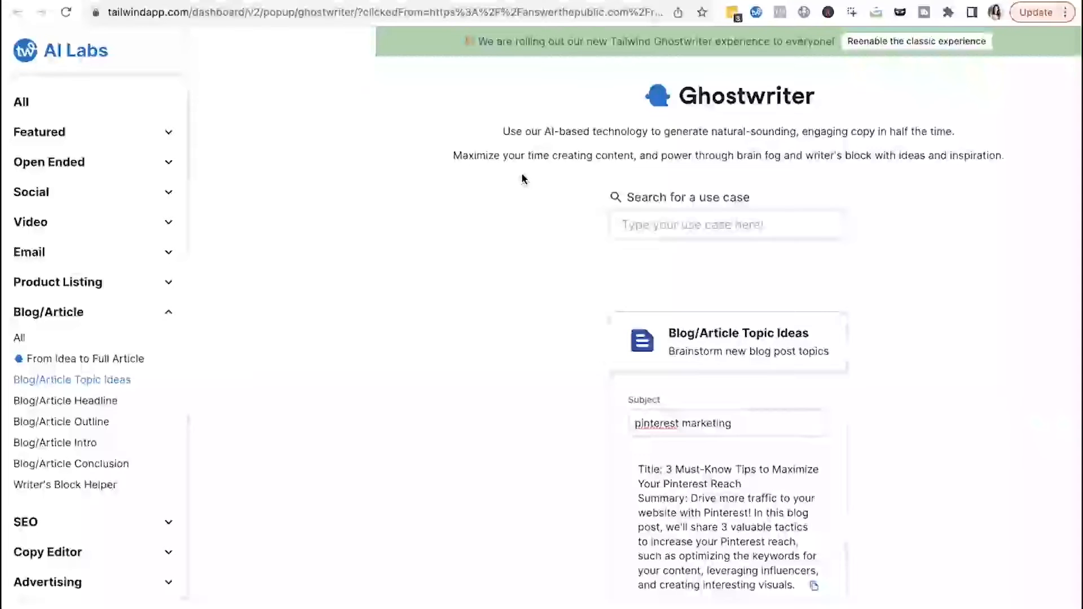
- Glance at the Pinterest Trends tab and return to Ghostwriter
{"action": "left_click", "coordinate": [575, 1]}
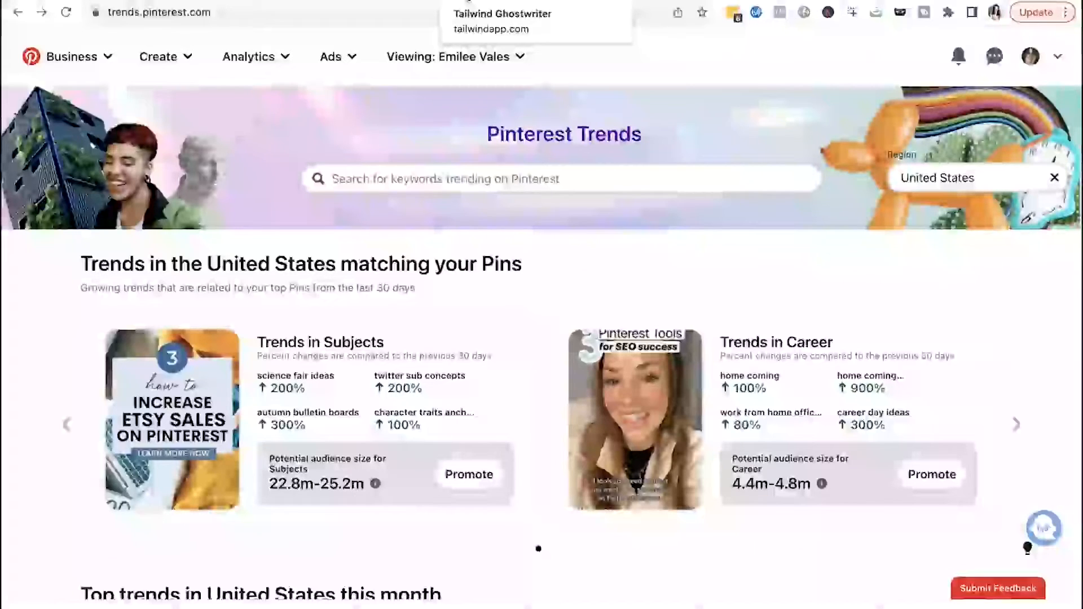
{"action": "left_click", "coordinate": [468, 2]}
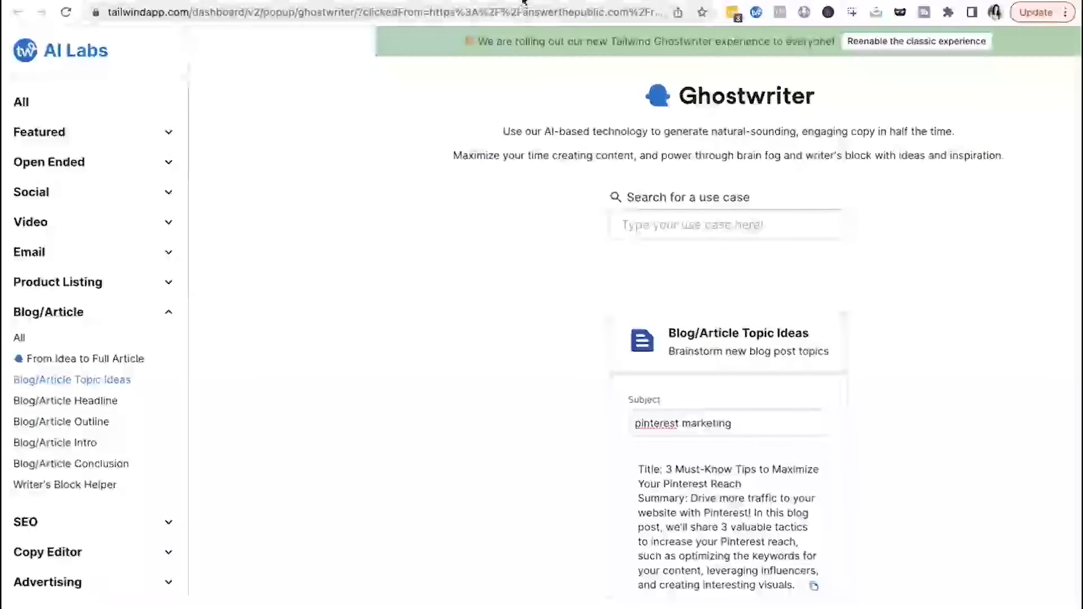
- Switch to the Pinterest Trends browser tab
{"action": "left_click", "coordinate": [567, 2]}
{"action": "left_click", "coordinate": [384, 2]}
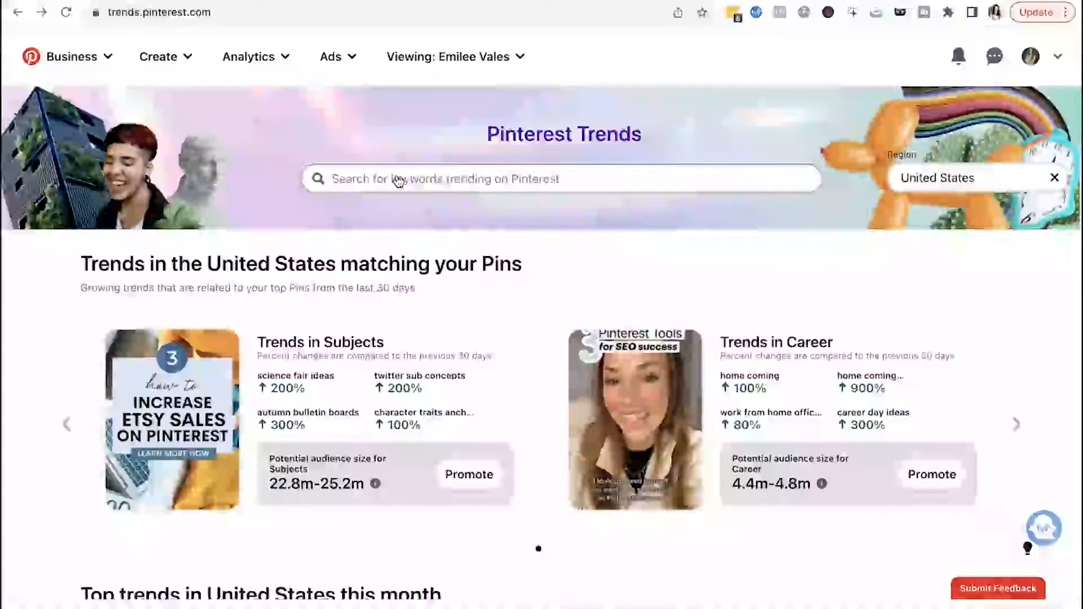
{"action": "left_click", "coordinate": [398, 180]}
{"action": "type", "text": "aff"}
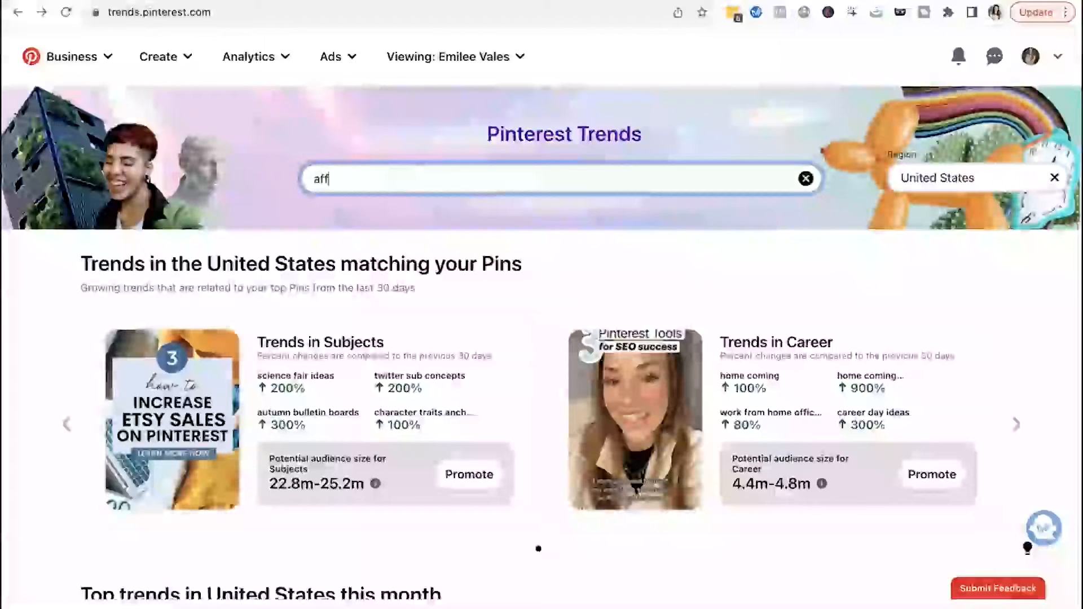
{"action": "key", "text": "BackSpace"}
{"action": "key", "text": "BackSpace"}
{"action": "key", "text": "BackSpace"}
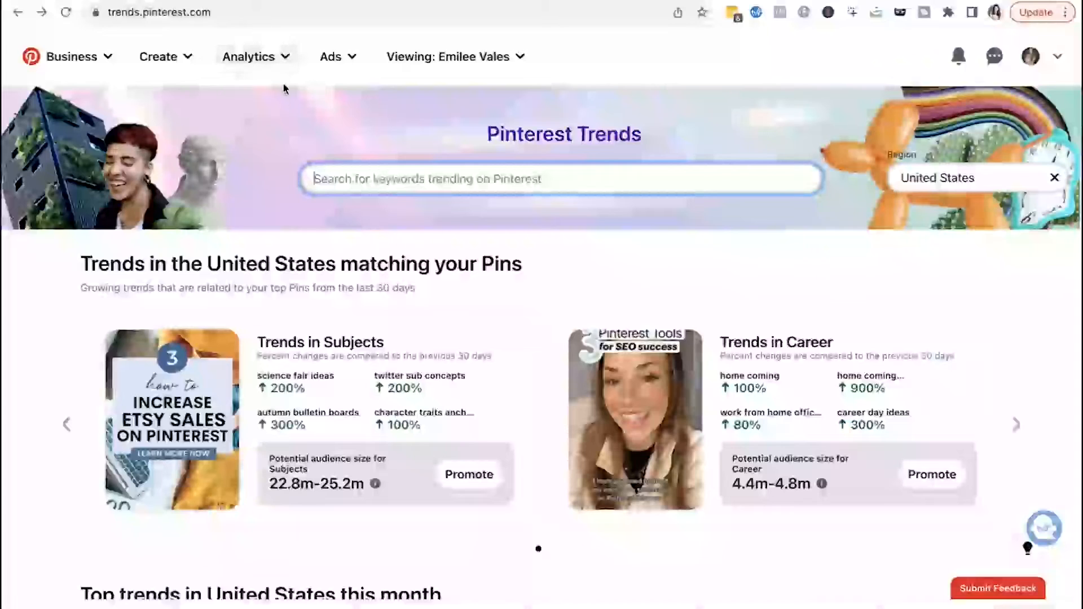
- Reopen Trends from the Analytics menu and search for the keyword affiliate marketing for beginners
{"action": "left_click", "coordinate": [279, 65]}
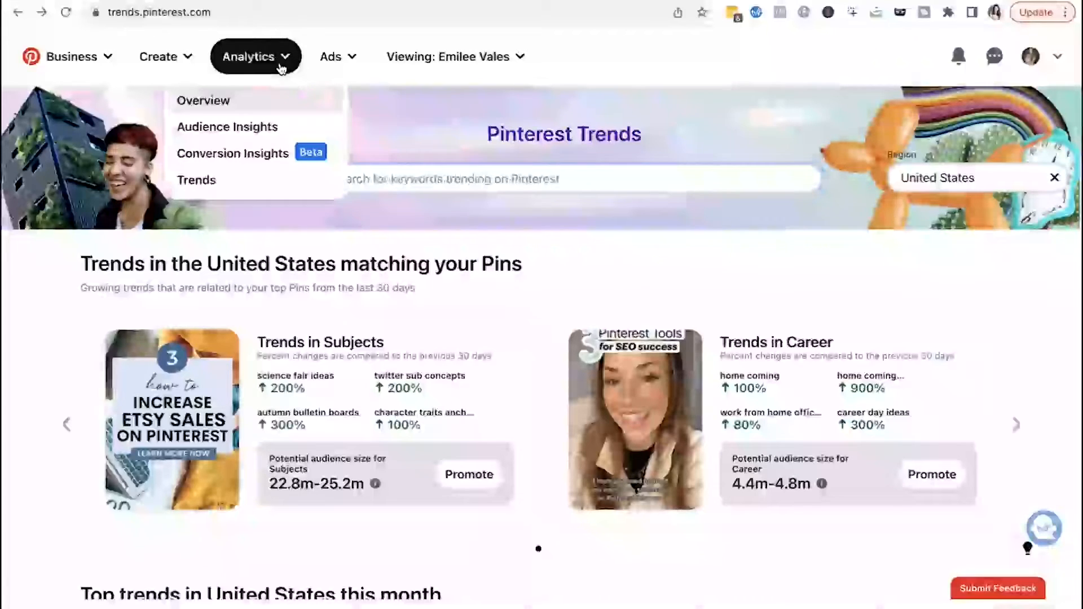
{"action": "left_click", "coordinate": [223, 187]}
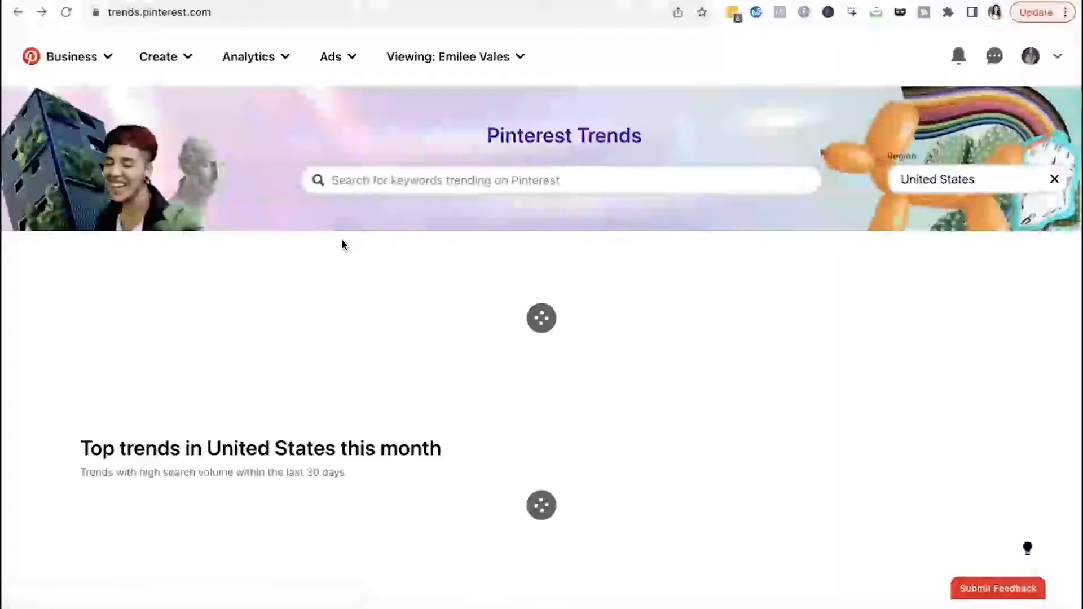
{"action": "left_click", "coordinate": [346, 186]}
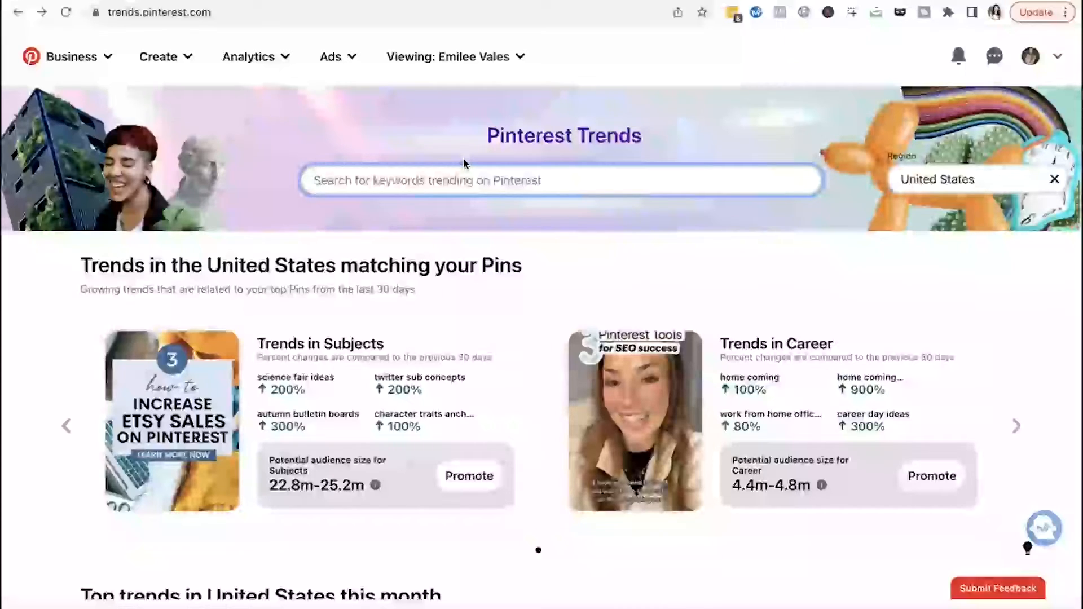
{"action": "type", "text": "affil"}
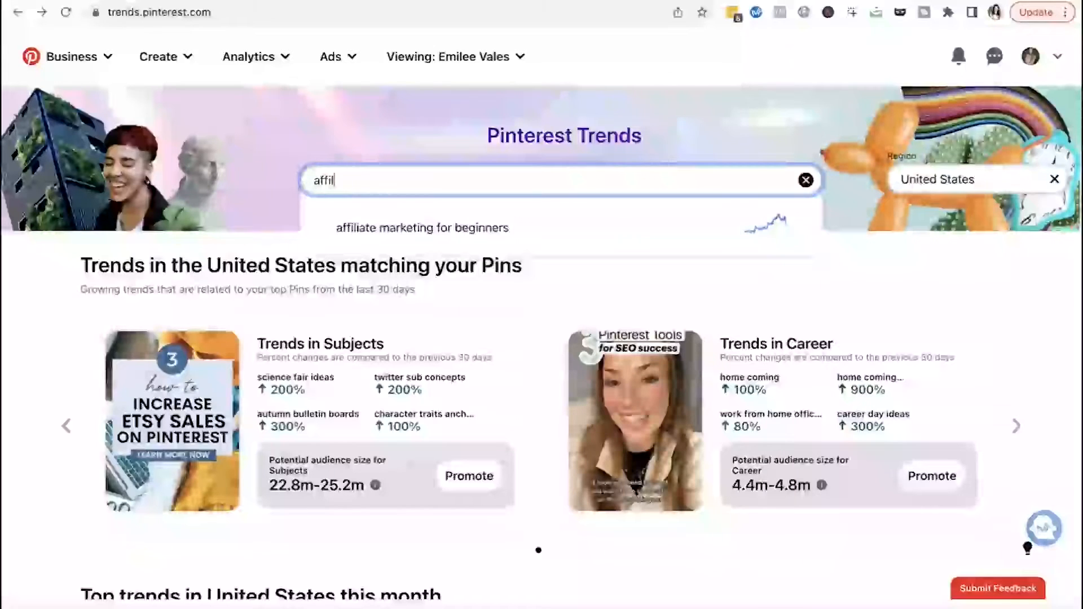
{"action": "left_click", "coordinate": [421, 228]}
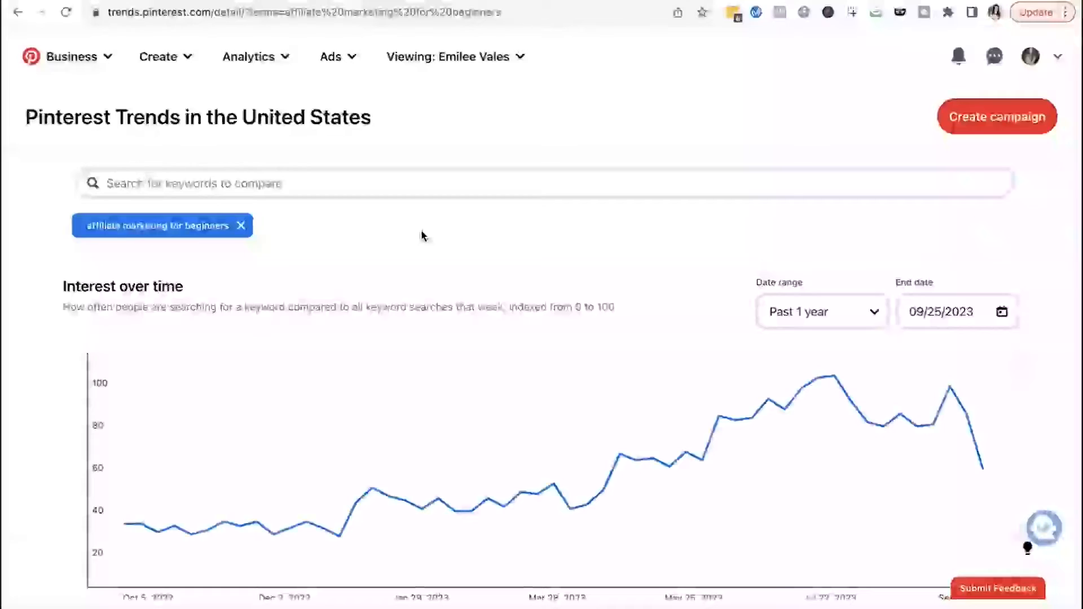
- Add the related trends digital marketing and social media marketing to the interest-over-time comparison graph
{"action": "scroll", "coordinate": [421, 236], "scroll_direction": "down", "scroll_amount": 3}
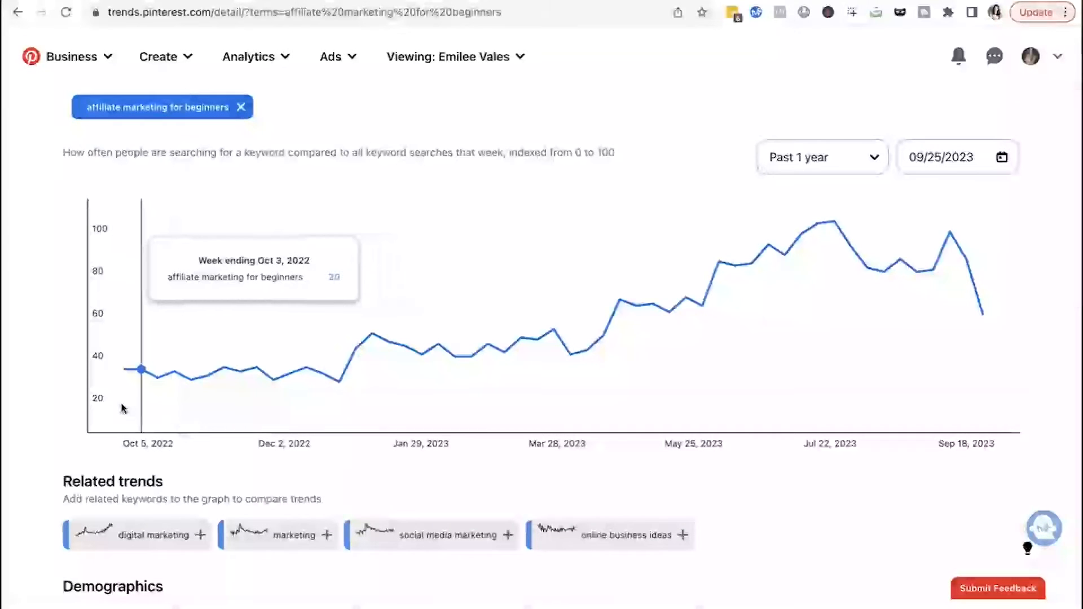
{"action": "scroll", "coordinate": [714, 409], "scroll_direction": "up", "scroll_amount": 1}
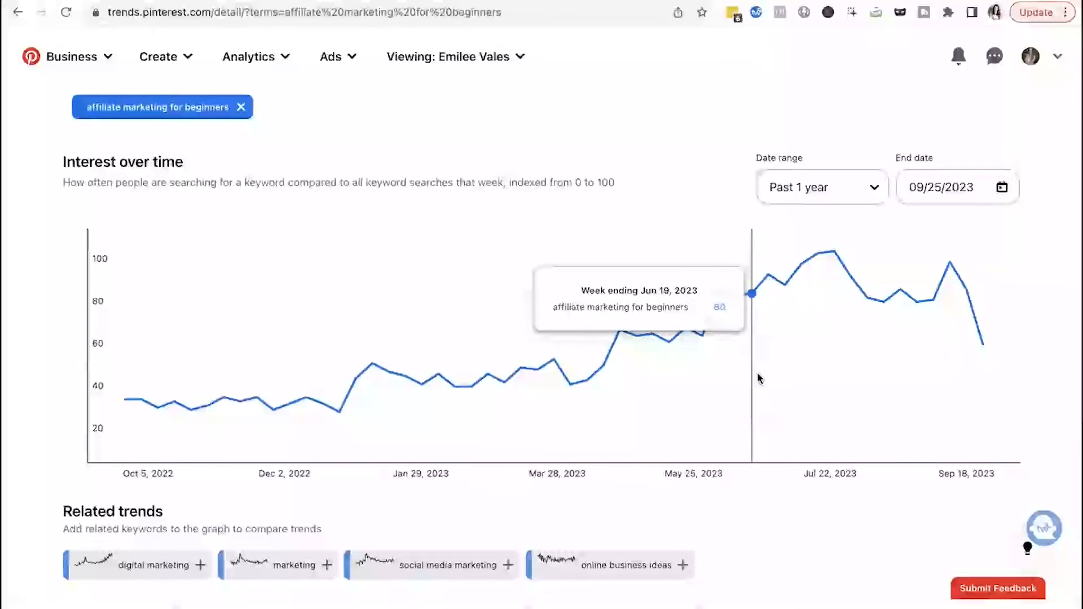
{"action": "scroll", "coordinate": [454, 423], "scroll_direction": "down", "scroll_amount": 3}
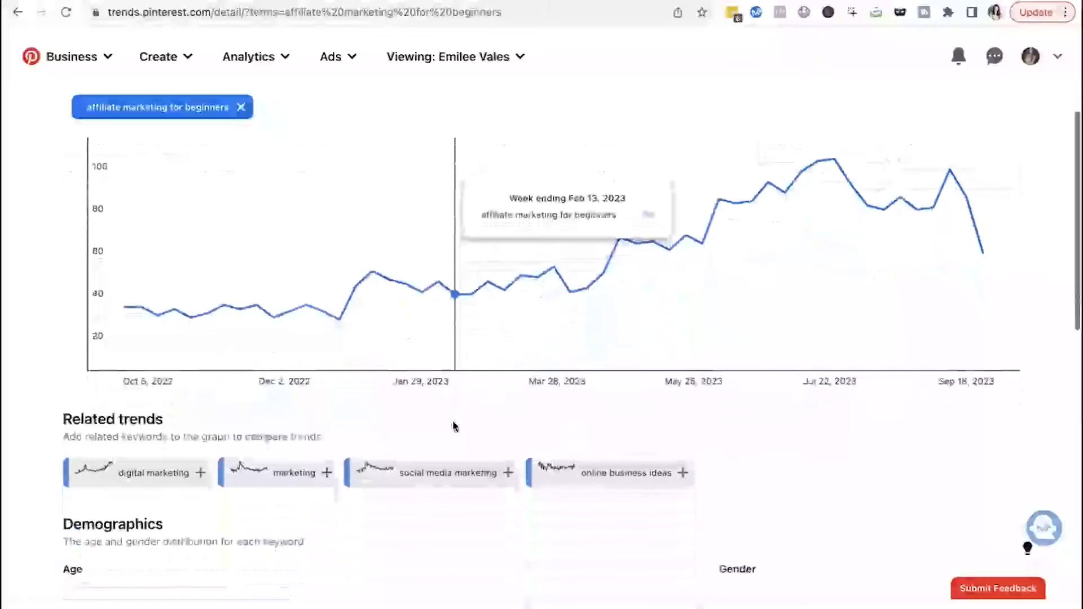
{"action": "left_click", "coordinate": [176, 477]}
{"action": "left_click", "coordinate": [271, 480]}
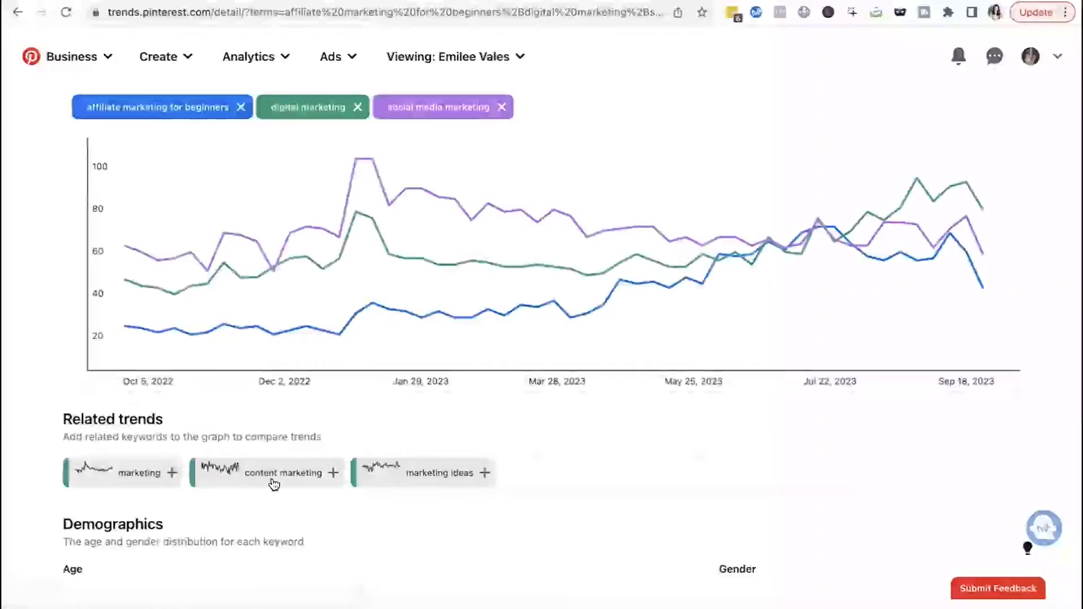
{"action": "scroll", "coordinate": [272, 481], "scroll_direction": "up", "scroll_amount": 1}
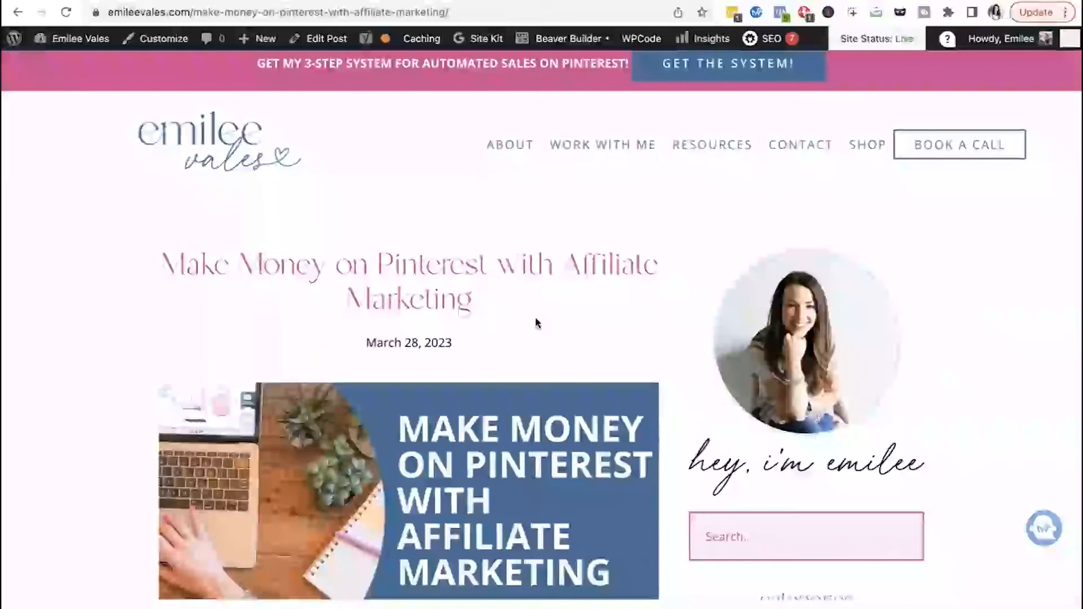
- Scroll through the Make Money on Pinterest with Affiliate Marketing blog post to review its content
{"action": "scroll", "coordinate": [536, 322], "scroll_direction": "down", "scroll_amount": 2}
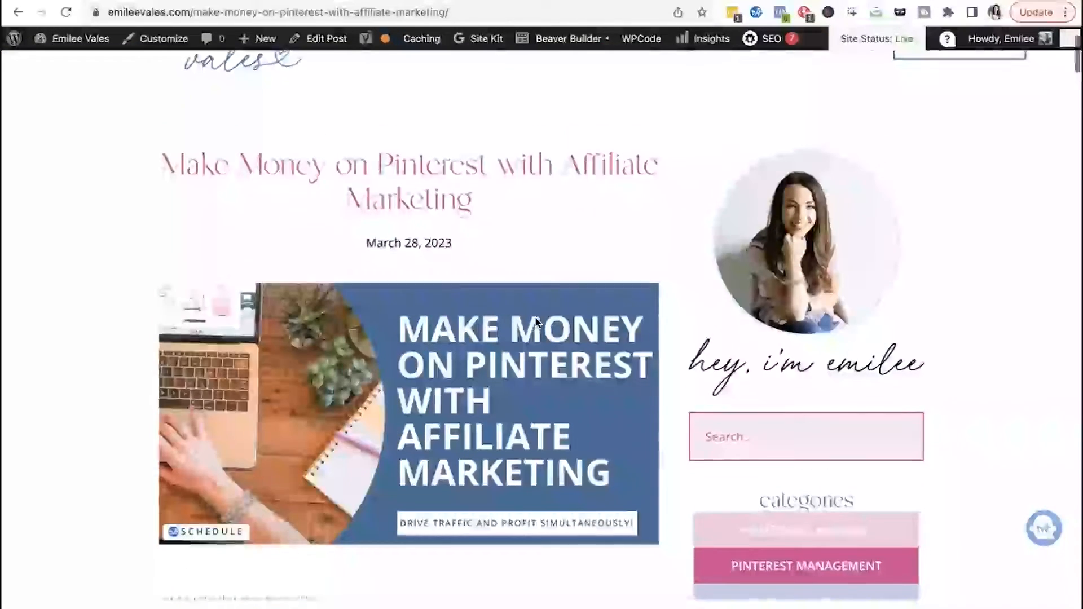
{"action": "scroll", "coordinate": [536, 323], "scroll_direction": "down", "scroll_amount": 3}
{"action": "scroll", "coordinate": [536, 322], "scroll_direction": "down", "scroll_amount": 5}
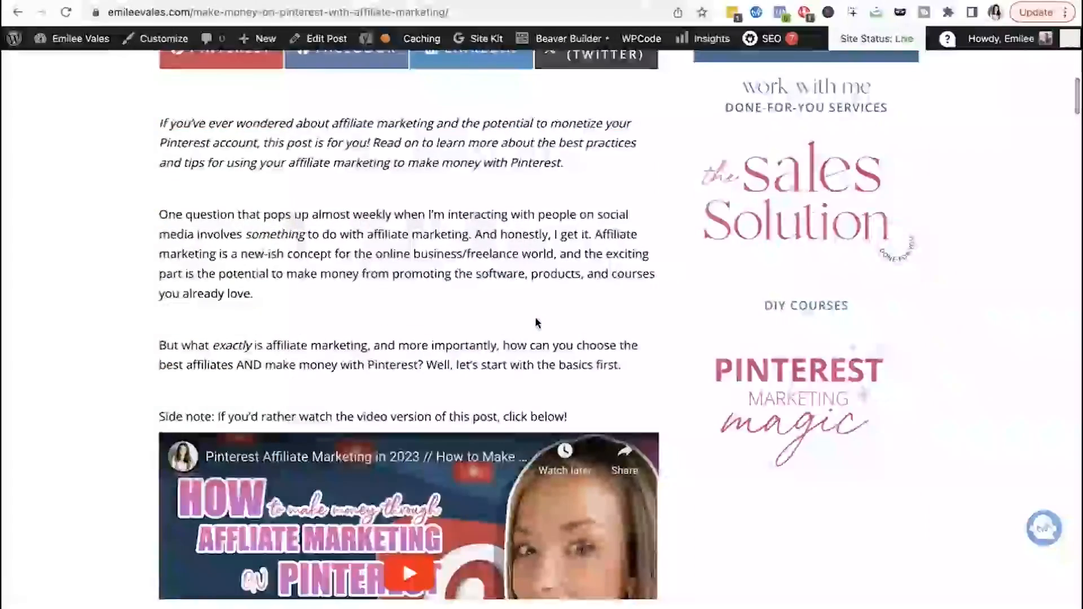
{"action": "scroll", "coordinate": [536, 323], "scroll_direction": "down", "scroll_amount": 5}
{"action": "scroll", "coordinate": [536, 322], "scroll_direction": "down", "scroll_amount": 2}
{"action": "scroll", "coordinate": [535, 322], "scroll_direction": "up", "scroll_amount": 1}
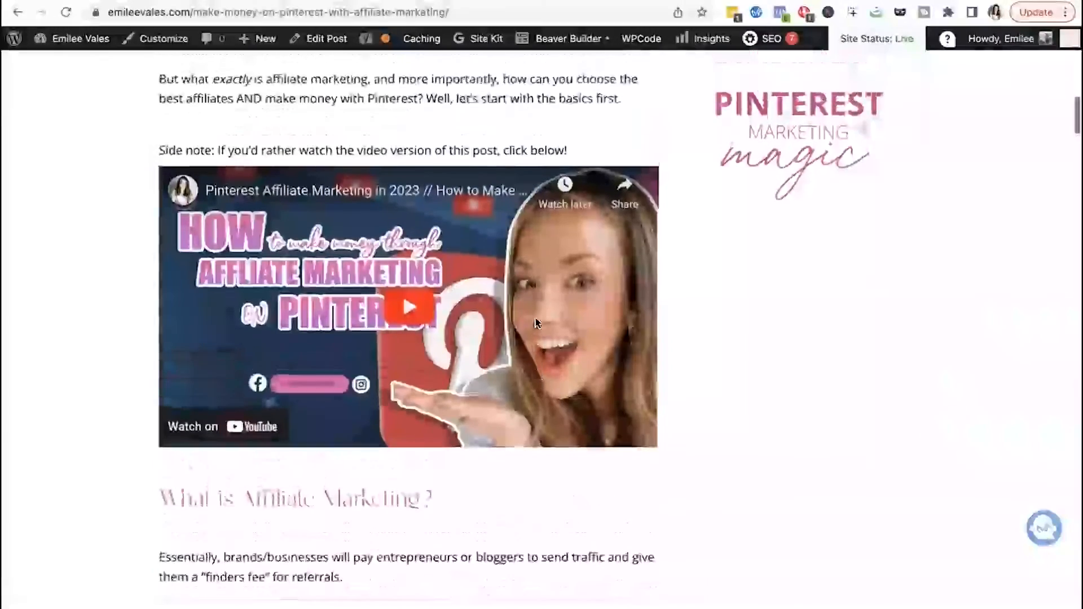
{"action": "scroll", "coordinate": [536, 323], "scroll_direction": "up", "scroll_amount": 5}
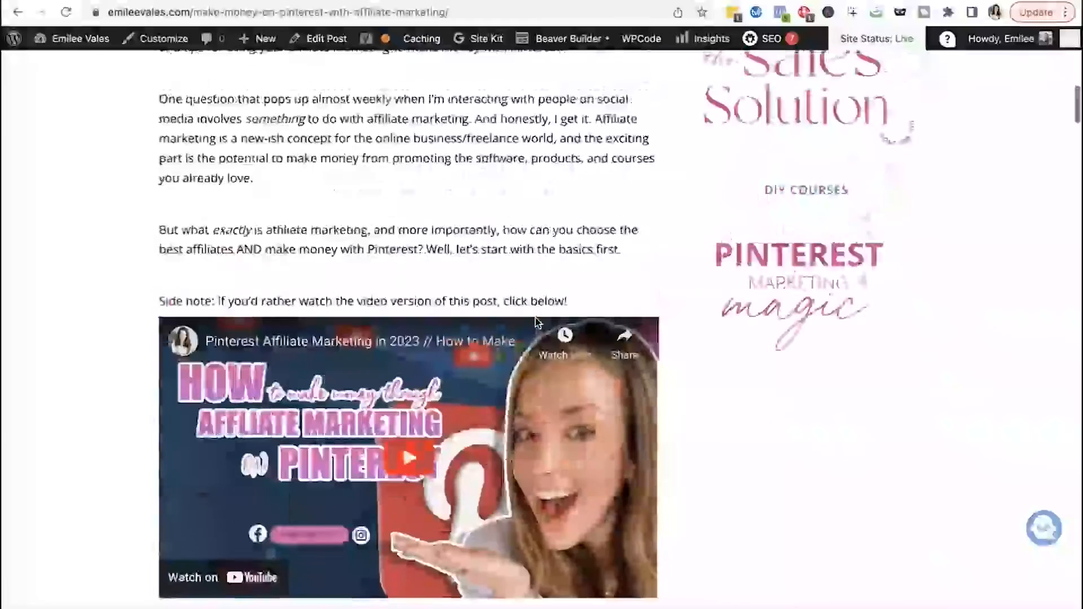
{"action": "scroll", "coordinate": [536, 323], "scroll_direction": "down", "scroll_amount": 4}
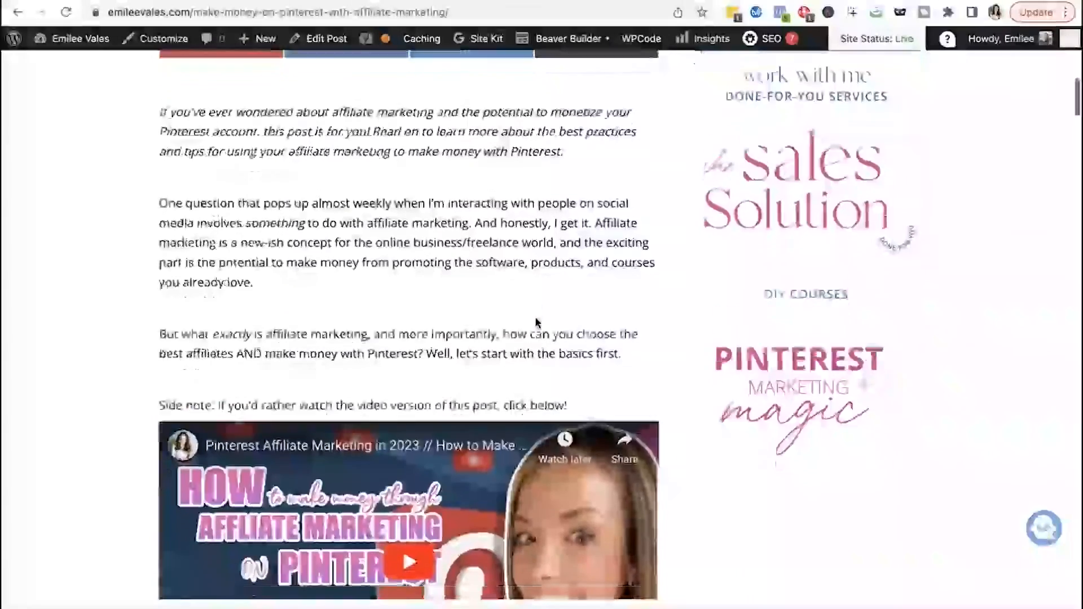
{"action": "scroll", "coordinate": [535, 322], "scroll_direction": "down", "scroll_amount": 4}
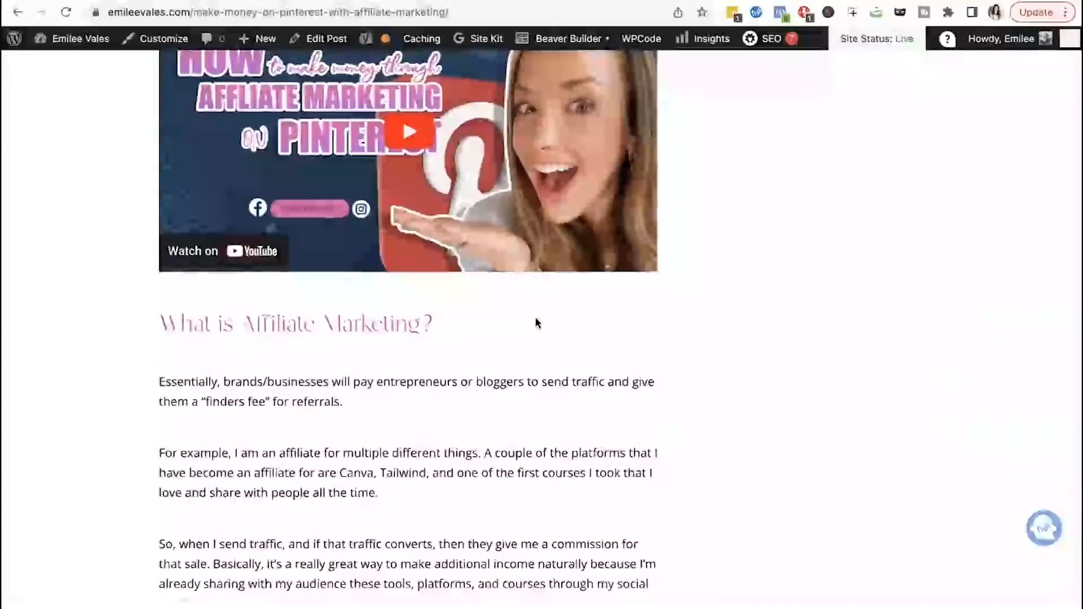
{"action": "scroll", "coordinate": [536, 323], "scroll_direction": "up", "scroll_amount": 5}
{"action": "scroll", "coordinate": [535, 322], "scroll_direction": "down", "scroll_amount": 15}
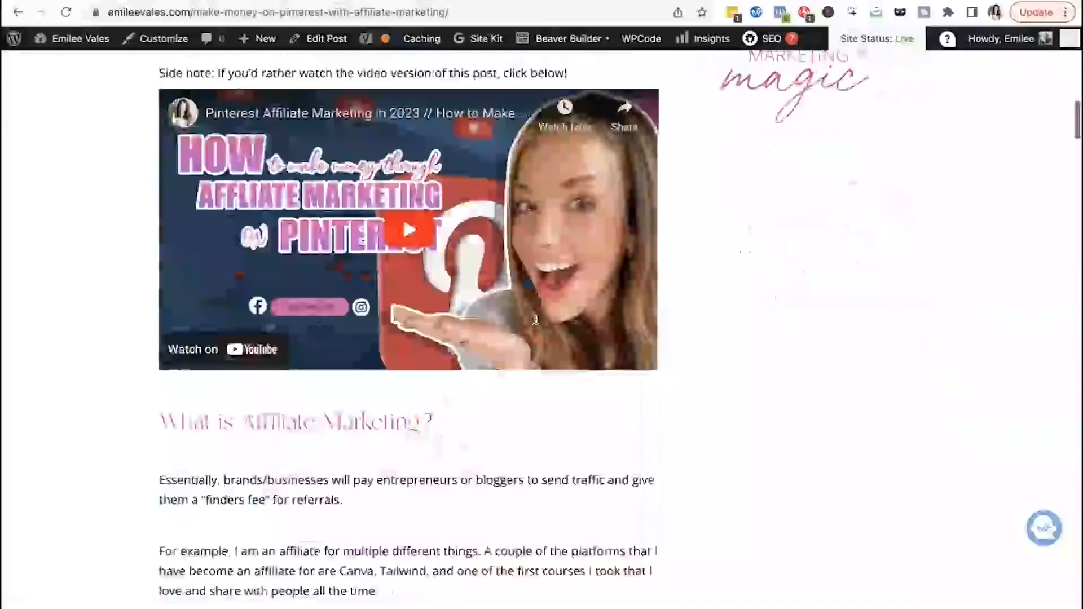
{"action": "scroll", "coordinate": [535, 319], "scroll_direction": "up", "scroll_amount": 15}
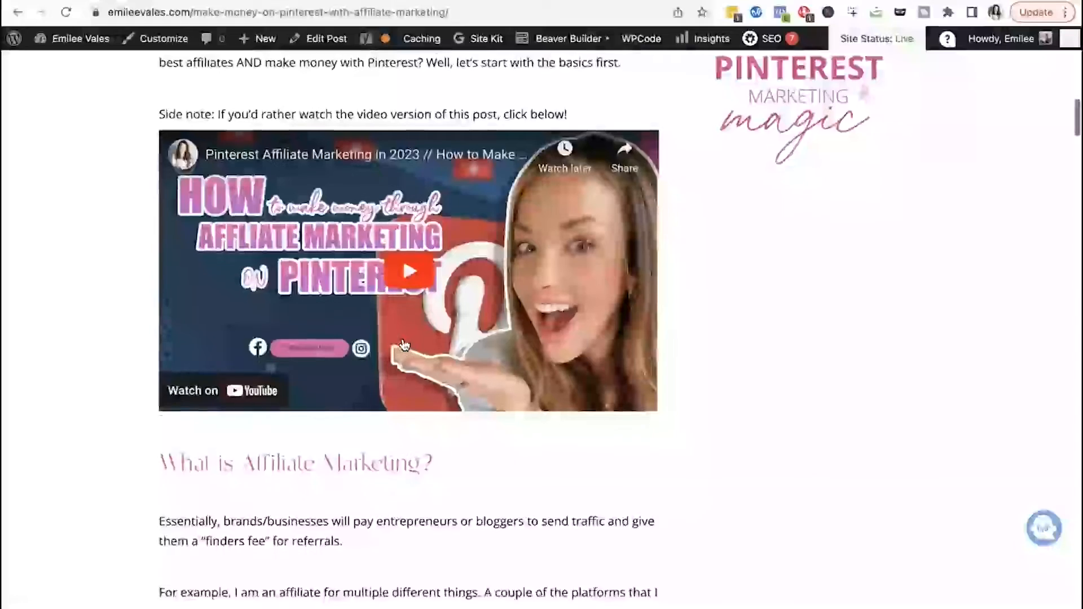
{"action": "scroll", "coordinate": [404, 344], "scroll_direction": "down", "scroll_amount": 2}
{"action": "scroll", "coordinate": [404, 344], "scroll_direction": "up", "scroll_amount": 1}
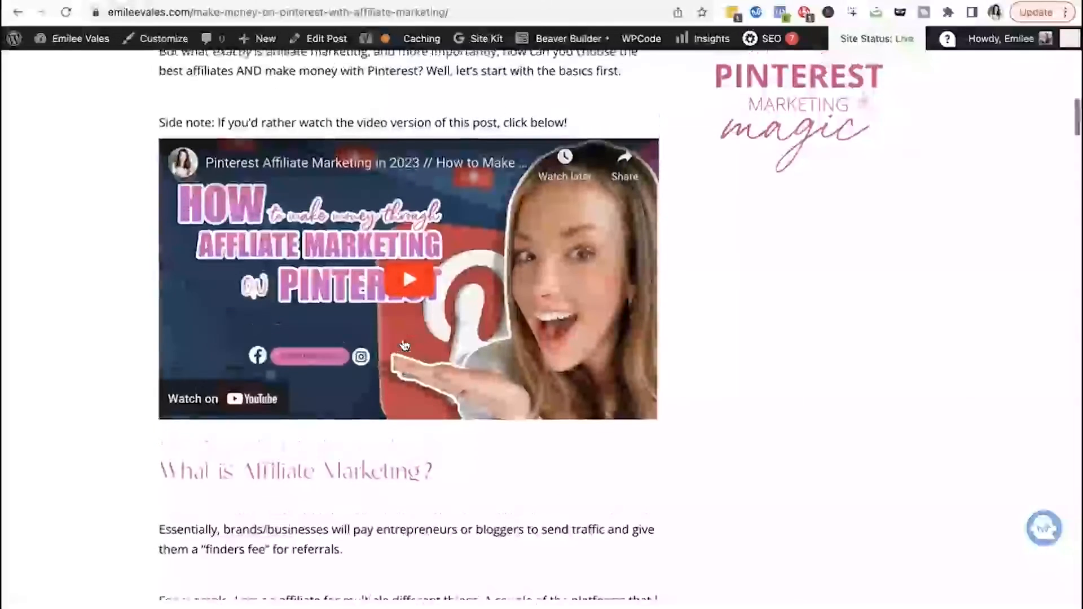
{"action": "scroll", "coordinate": [404, 344], "scroll_direction": "down", "scroll_amount": 20}
{"action": "scroll", "coordinate": [404, 344], "scroll_direction": "down", "scroll_amount": 20}
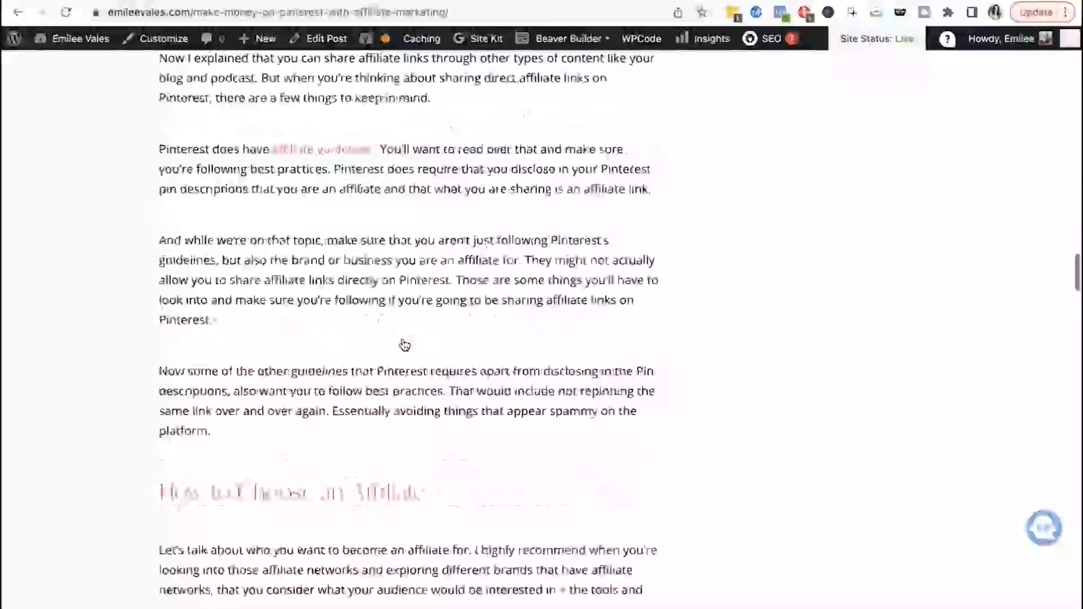
{"action": "scroll", "coordinate": [404, 344], "scroll_direction": "up", "scroll_amount": 15}
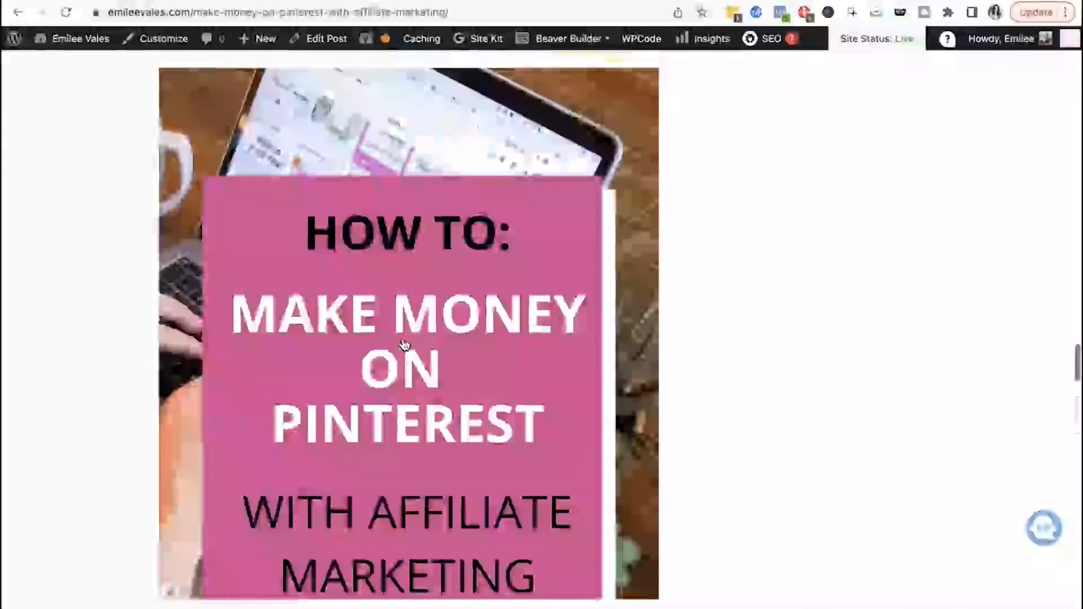
{"action": "scroll", "coordinate": [218, 235], "scroll_direction": "up", "scroll_amount": 1}
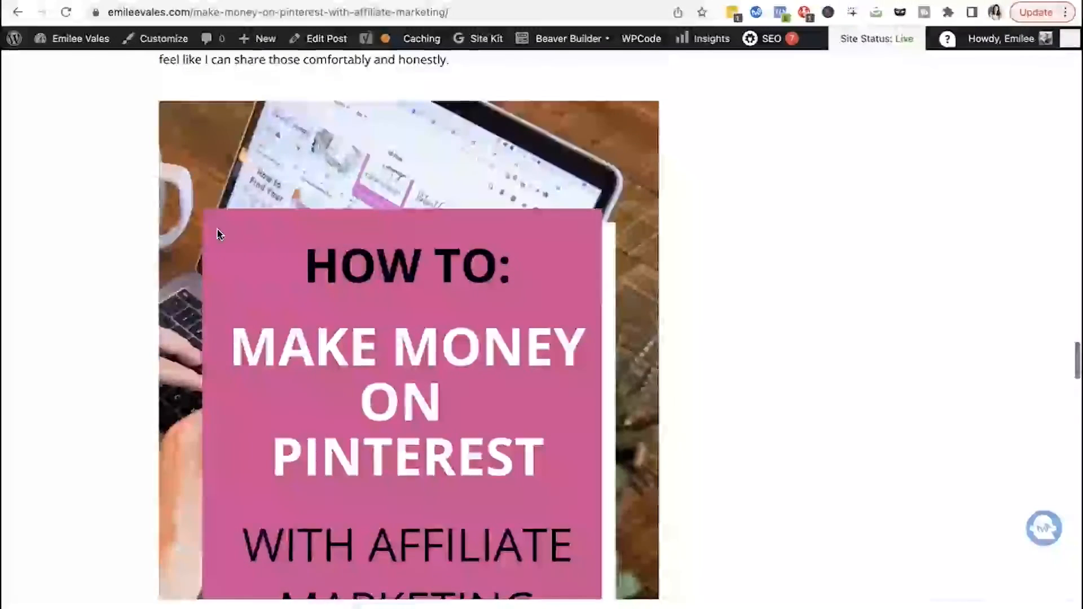
{"action": "scroll", "coordinate": [218, 235], "scroll_direction": "down", "scroll_amount": 10}
{"action": "scroll", "coordinate": [218, 228], "scroll_direction": "down", "scroll_amount": 20}
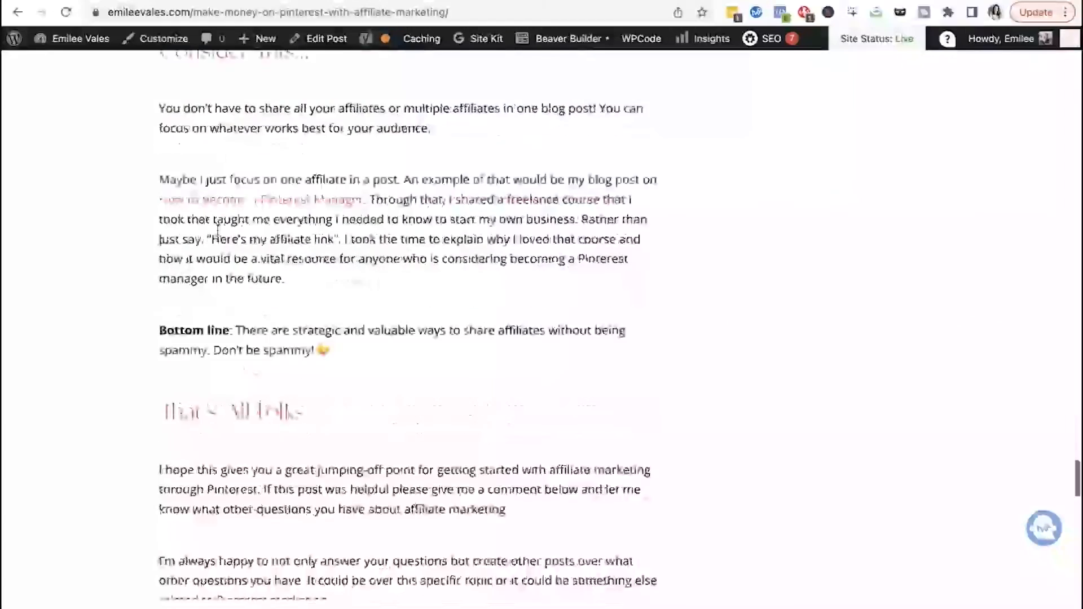
{"action": "scroll", "coordinate": [219, 234], "scroll_direction": "up", "scroll_amount": 20}
{"action": "scroll", "coordinate": [217, 233], "scroll_direction": "up", "scroll_amount": 20}
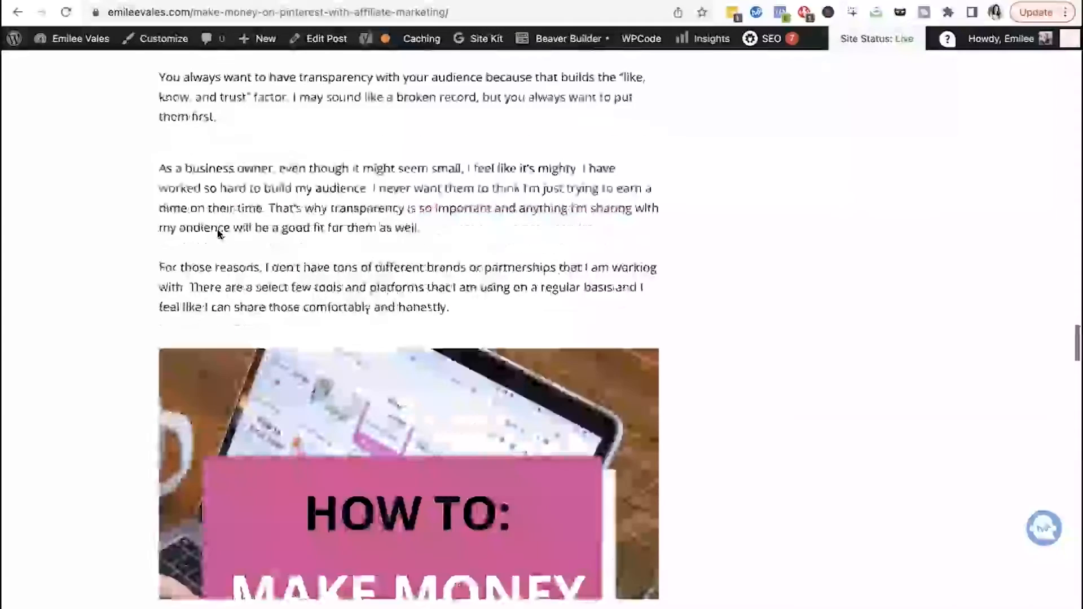
{"action": "scroll", "coordinate": [218, 230], "scroll_direction": "up", "scroll_amount": 20}
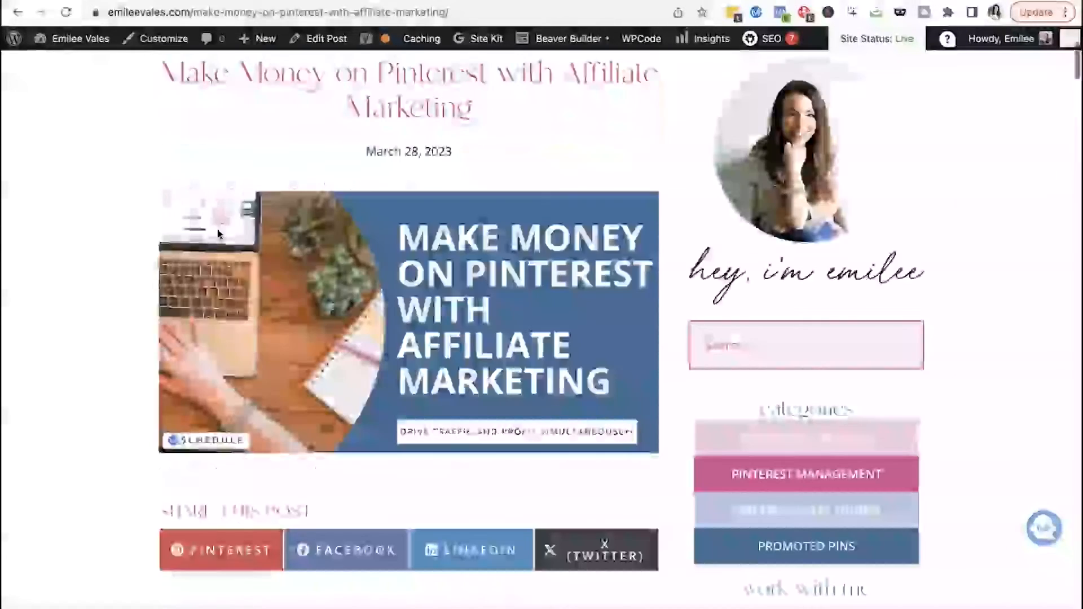
{"action": "scroll", "coordinate": [326, 343], "scroll_direction": "down", "scroll_amount": 15}
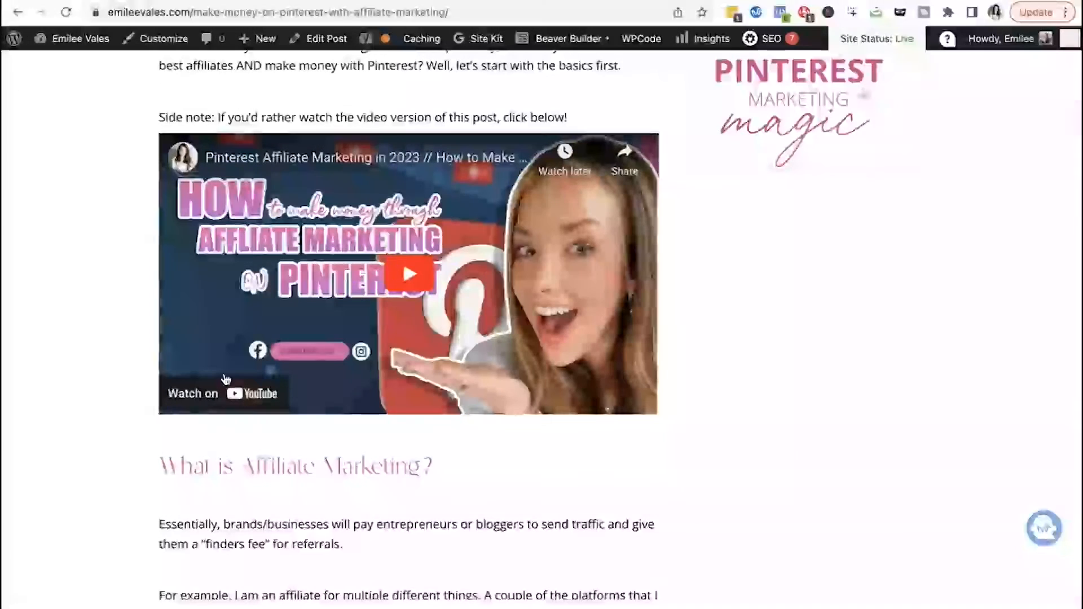
{"action": "scroll", "coordinate": [326, 301], "scroll_direction": "up", "scroll_amount": 10}
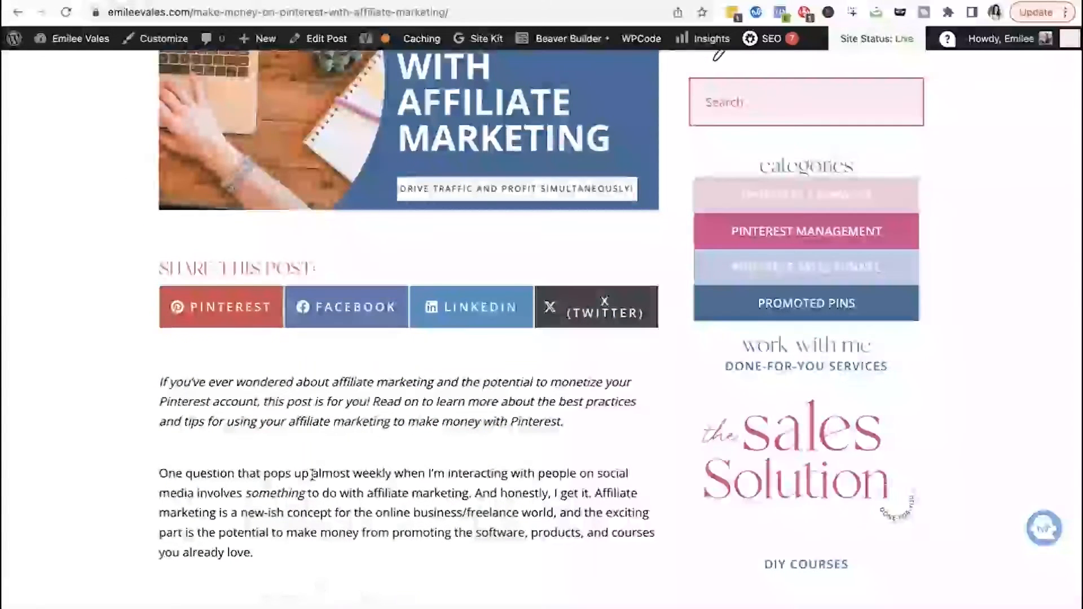
{"action": "scroll", "coordinate": [311, 478], "scroll_direction": "up", "scroll_amount": 3}
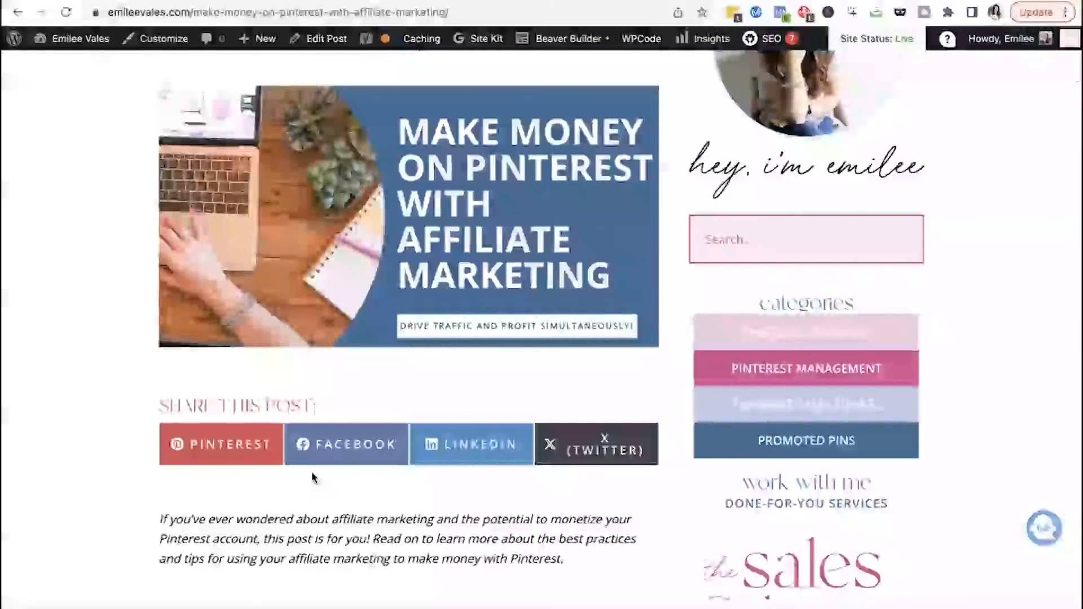
{"action": "scroll", "coordinate": [316, 451], "scroll_direction": "up", "scroll_amount": 3}
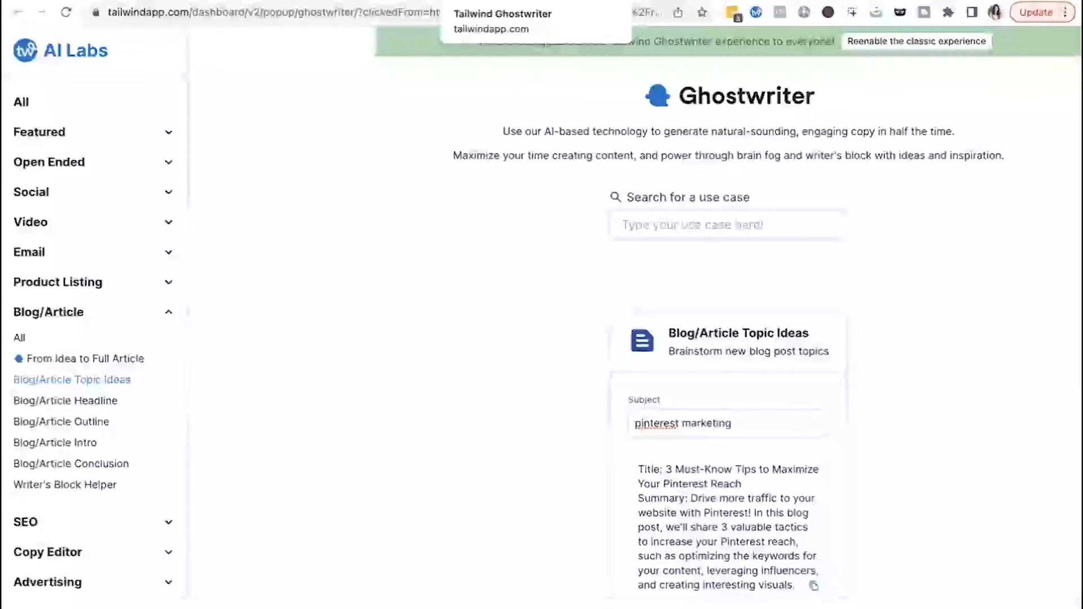
- Cycle back through the AnswerThePublic results and the affiliate marketing blog post tabs
{"action": "key", "text": "ctrl+Tab"}
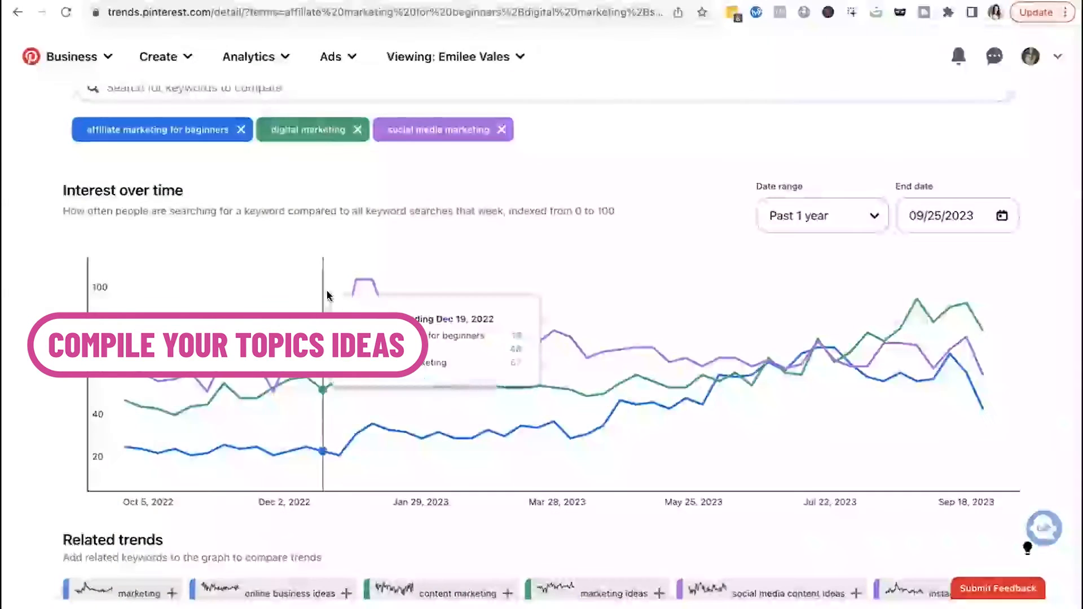
{"action": "scroll", "coordinate": [327, 295], "scroll_direction": "up", "scroll_amount": 2}
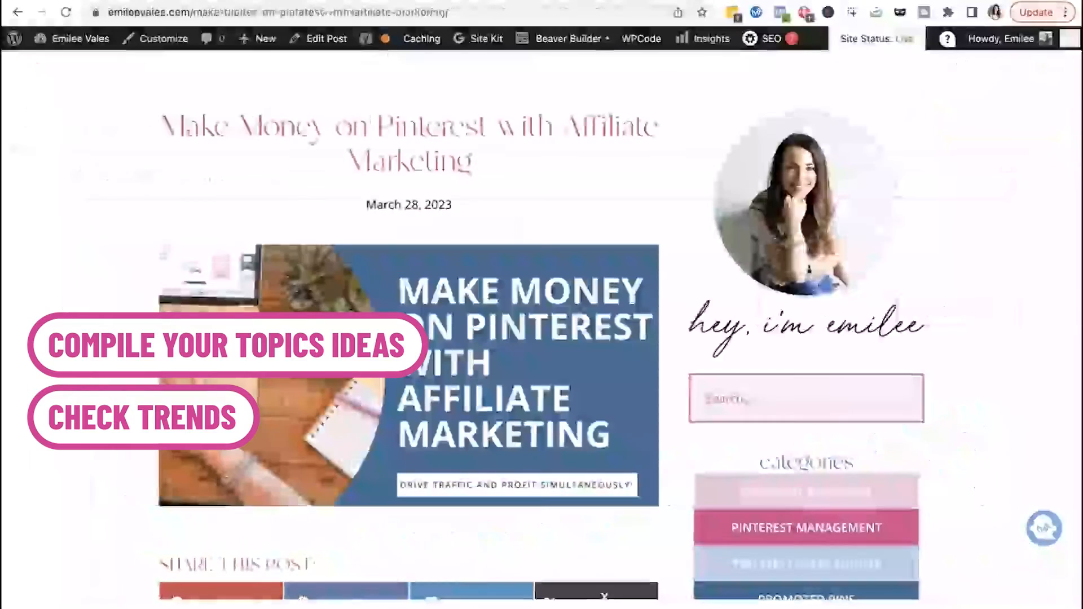
{"action": "scroll", "coordinate": [478, 340], "scroll_direction": "down", "scroll_amount": 10}
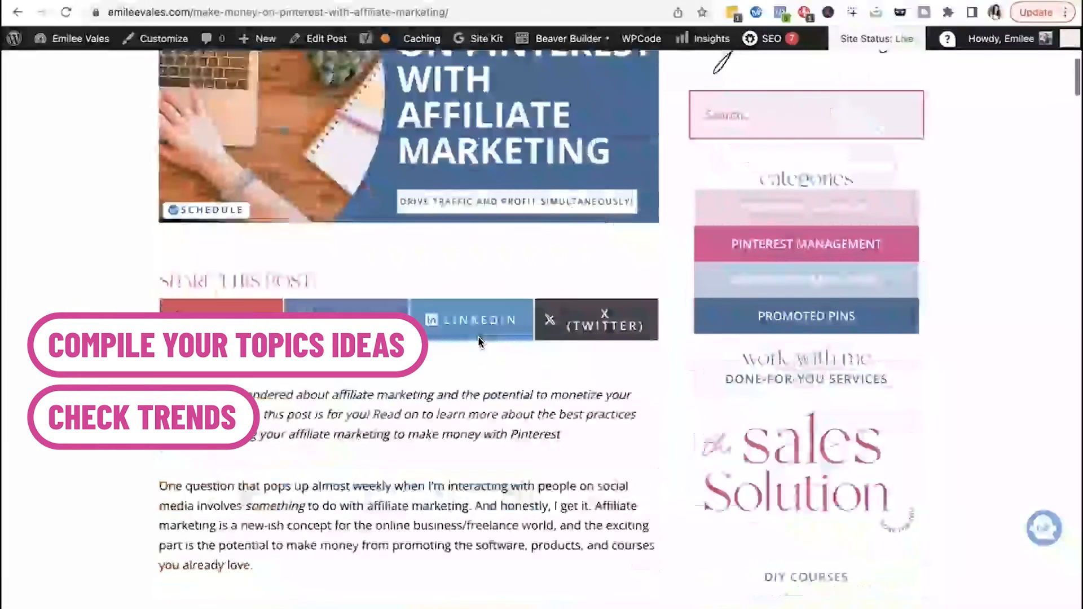
- Leaf through the pages of the Pinterest pin templates design in Canva to review existing pin topics
{"action": "scroll", "coordinate": [478, 337], "scroll_direction": "down", "scroll_amount": 3}
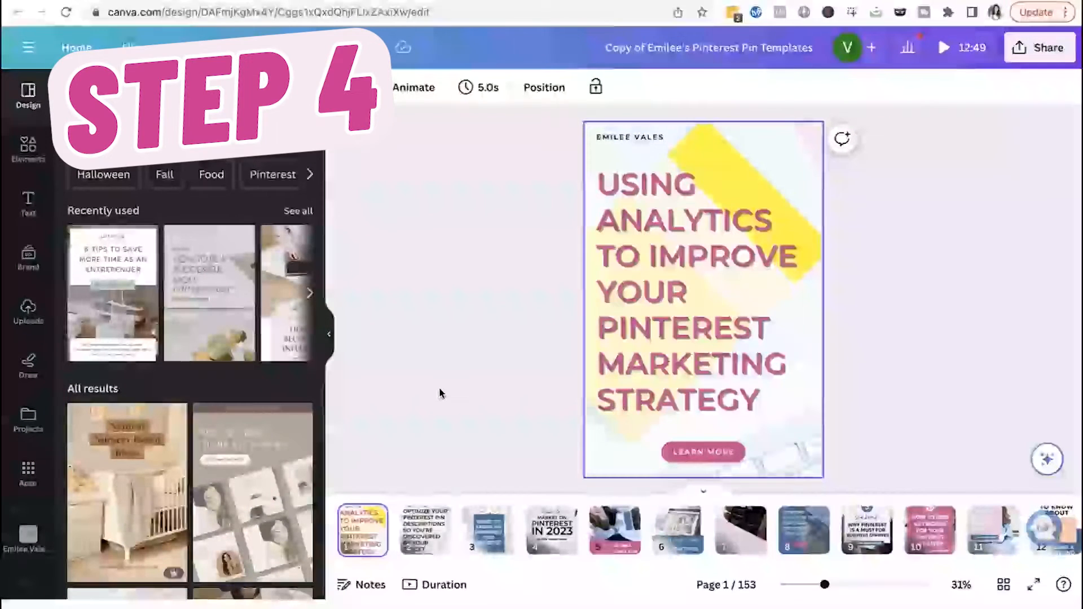
{"action": "left_click", "coordinate": [422, 540]}
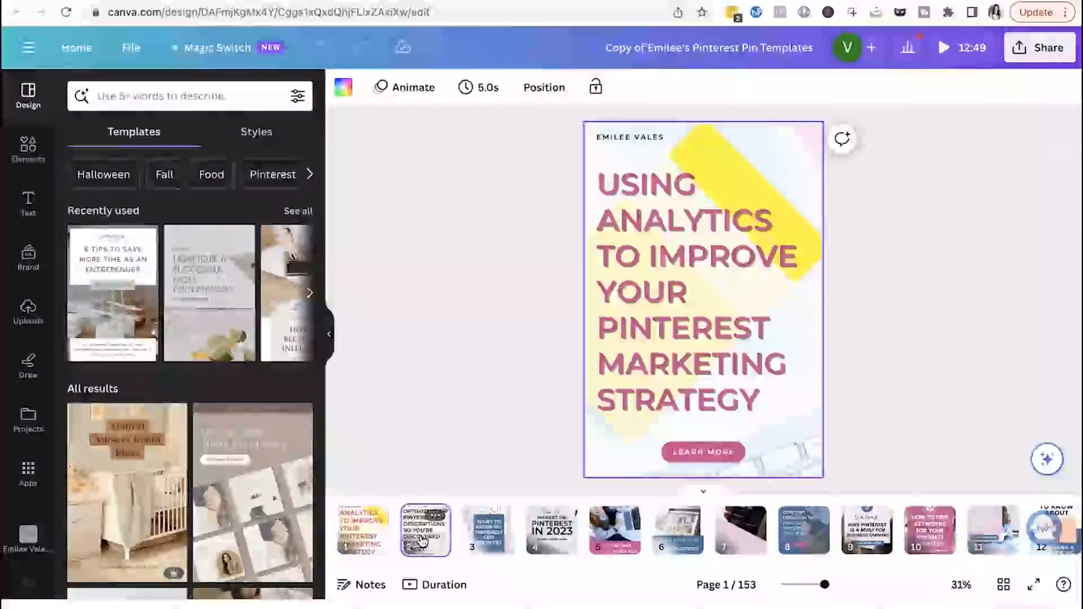
{"action": "left_click", "coordinate": [473, 545]}
{"action": "left_click", "coordinate": [544, 543]}
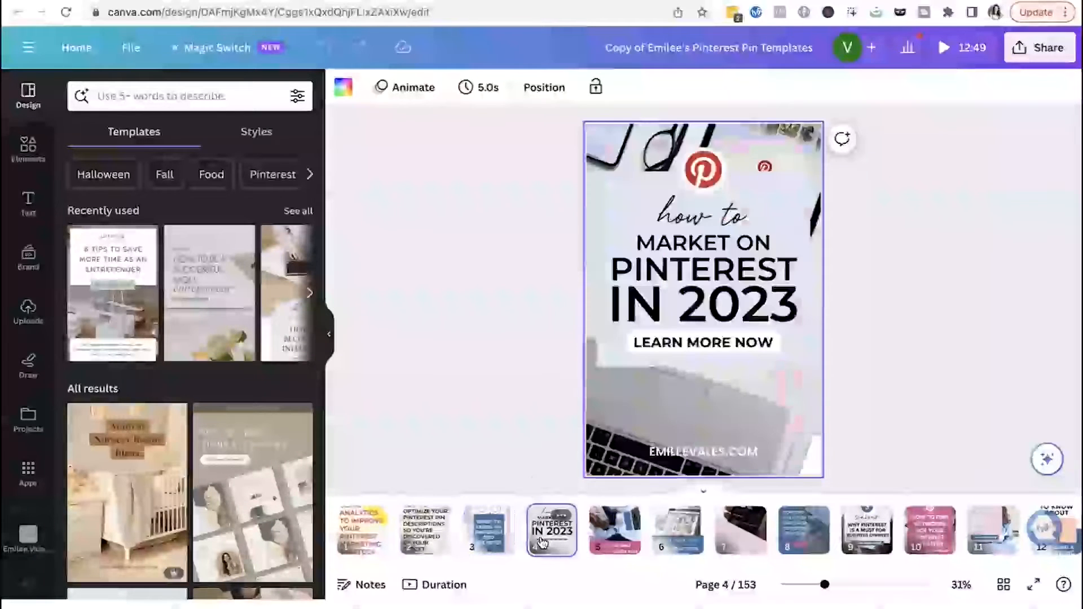
{"action": "scroll", "coordinate": [556, 536], "scroll_direction": "right", "scroll_amount": 1}
{"action": "left_click", "coordinate": [564, 533]}
{"action": "left_click", "coordinate": [637, 533]}
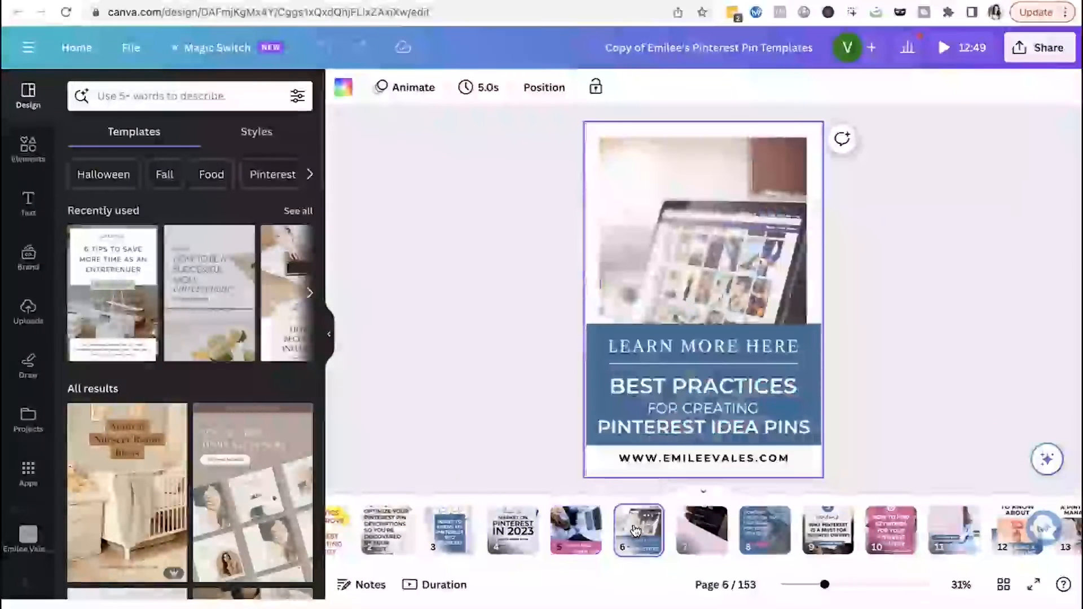
{"action": "scroll", "coordinate": [637, 533], "scroll_direction": "right", "scroll_amount": 1}
{"action": "left_click", "coordinate": [637, 533]}
{"action": "left_click", "coordinate": [689, 533]}
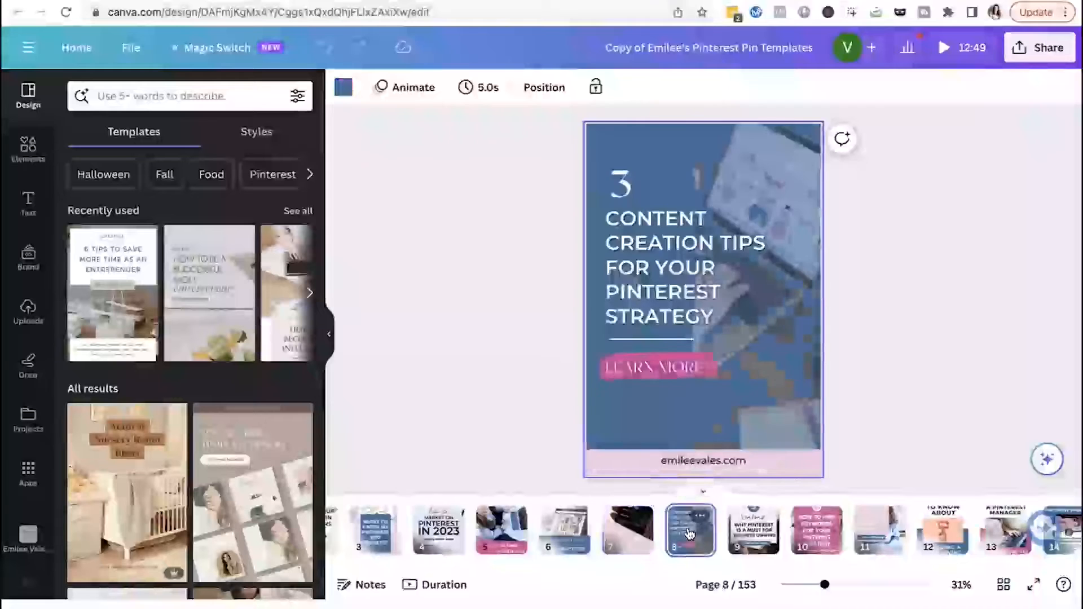
{"action": "scroll", "coordinate": [688, 533], "scroll_direction": "right", "scroll_amount": 1}
{"action": "left_click", "coordinate": [688, 533]}
{"action": "left_click", "coordinate": [749, 533]}
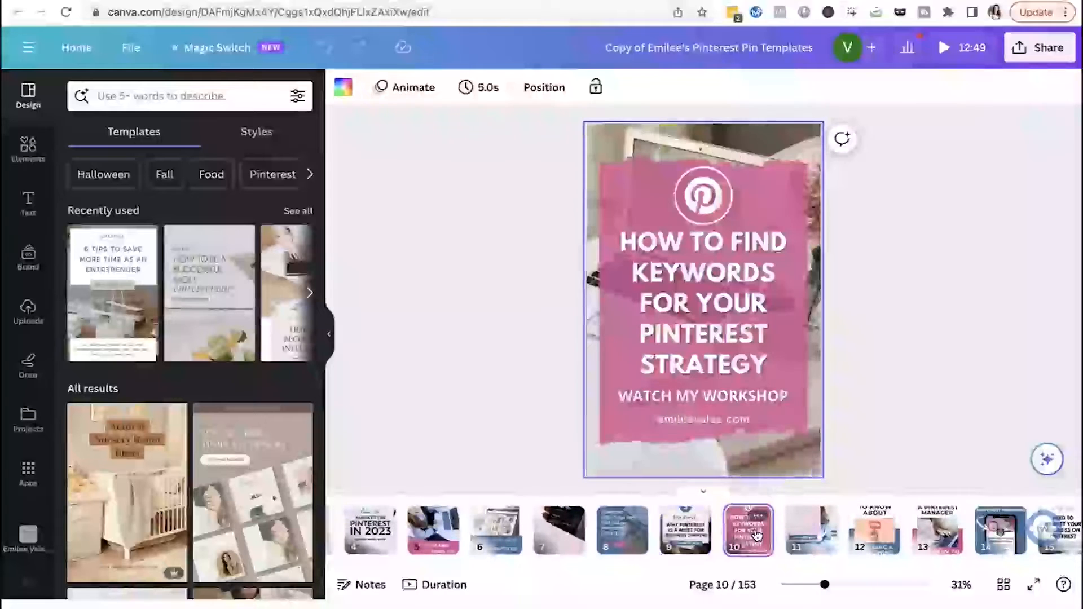
{"action": "scroll", "coordinate": [755, 533], "scroll_direction": "right", "scroll_amount": 2}
{"action": "left_click", "coordinate": [731, 536]}
{"action": "scroll", "coordinate": [733, 533], "scroll_direction": "right", "scroll_amount": 1}
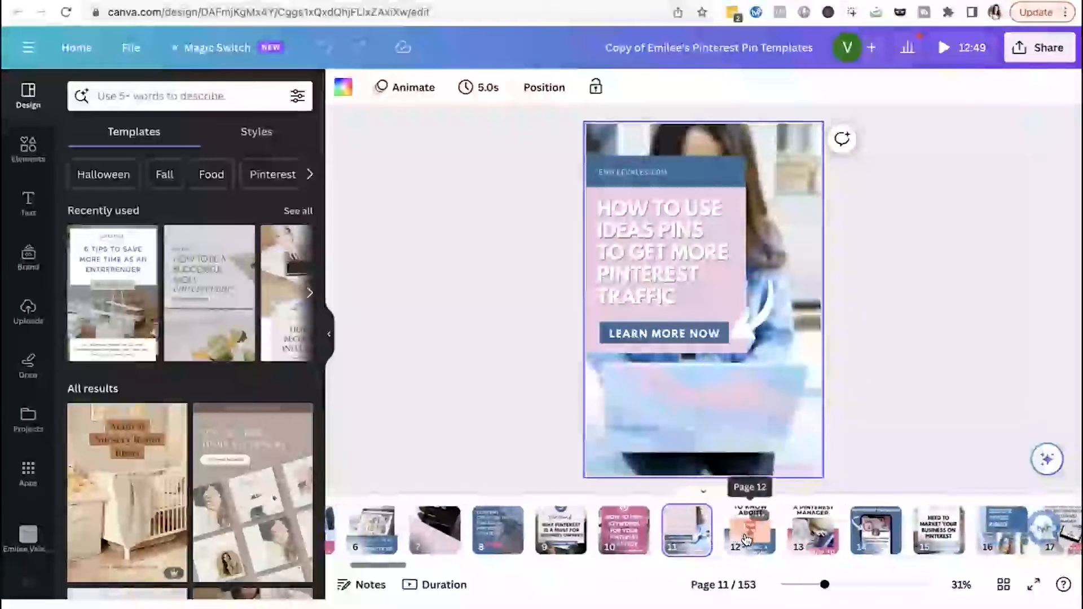
{"action": "left_click", "coordinate": [749, 536]}
{"action": "scroll", "coordinate": [749, 539], "scroll_direction": "right", "scroll_amount": 3}
{"action": "left_click", "coordinate": [702, 533]}
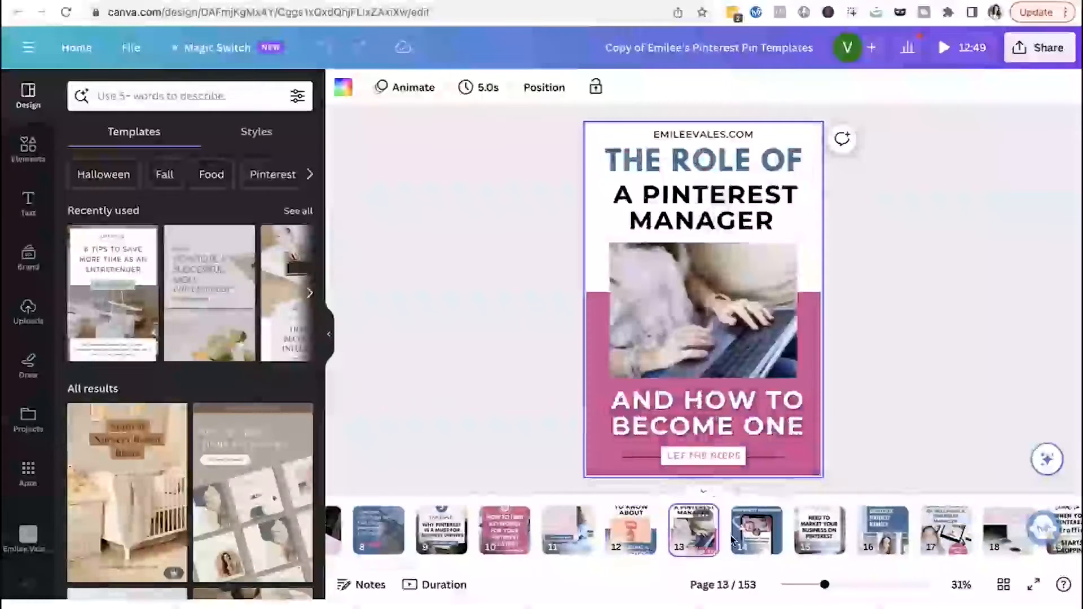
{"action": "left_click", "coordinate": [749, 532]}
{"action": "scroll", "coordinate": [748, 539], "scroll_direction": "right", "scroll_amount": 2}
{"action": "left_click", "coordinate": [746, 536]}
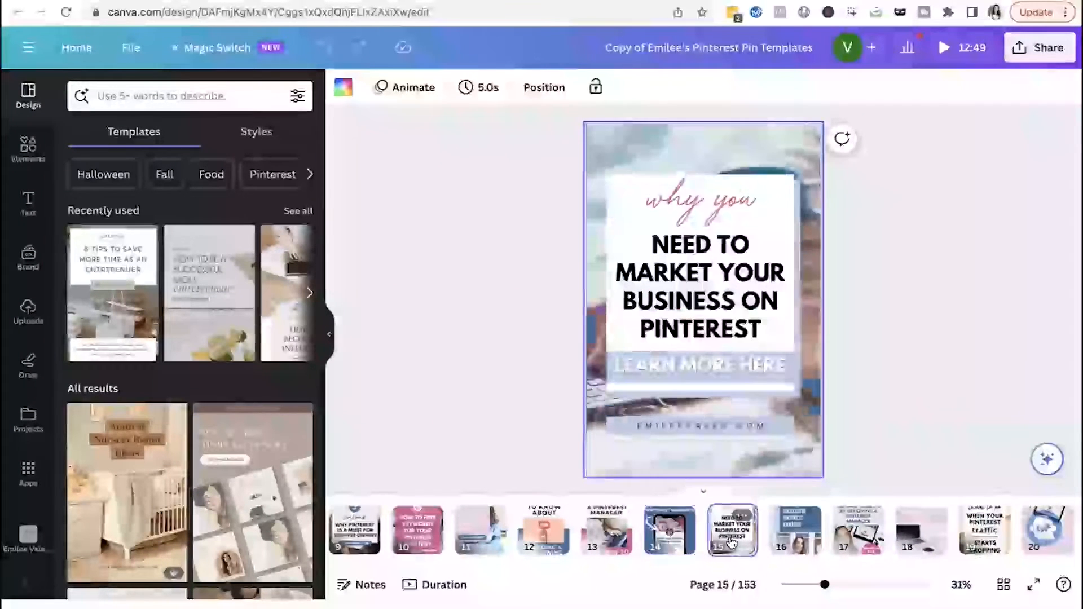
{"action": "scroll", "coordinate": [734, 539], "scroll_direction": "right", "scroll_amount": 1}
{"action": "left_click", "coordinate": [730, 542]}
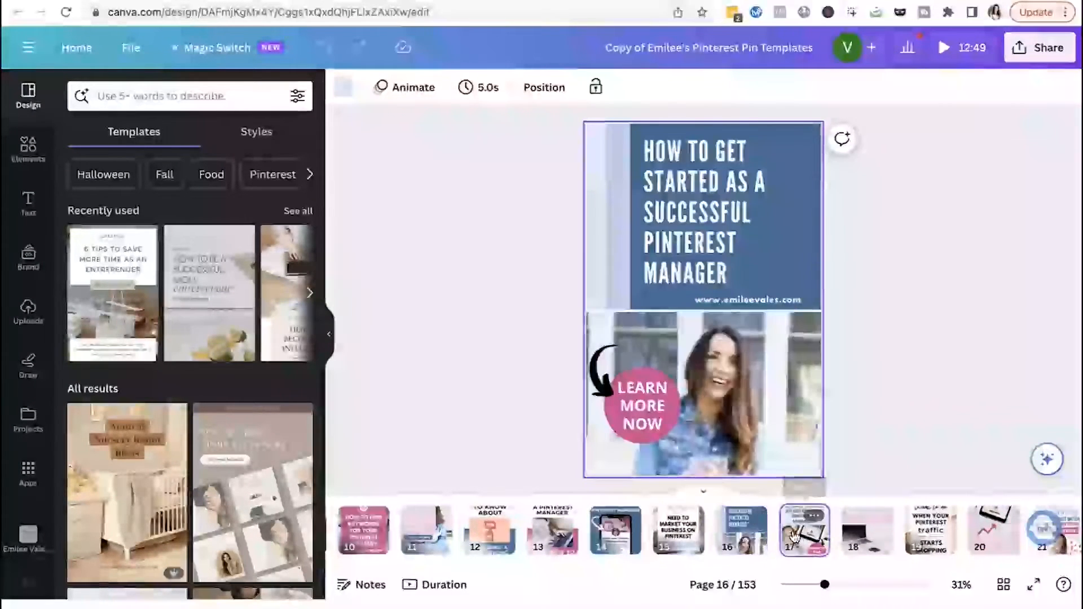
{"action": "left_click", "coordinate": [794, 535]}
{"action": "scroll", "coordinate": [750, 536], "scroll_direction": "right", "scroll_amount": 2}
{"action": "left_click", "coordinate": [776, 533]}
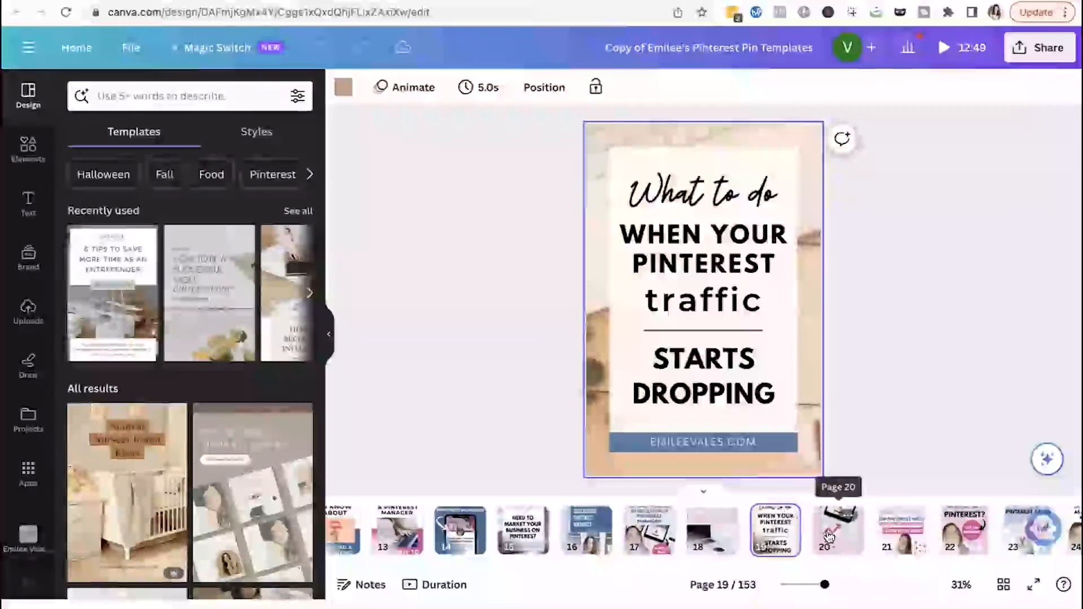
{"action": "scroll", "coordinate": [828, 535], "scroll_direction": "right", "scroll_amount": 1}
{"action": "left_click", "coordinate": [800, 535]}
{"action": "left_click", "coordinate": [860, 538]}
{"action": "scroll", "coordinate": [799, 544], "scroll_direction": "right", "scroll_amount": 3}
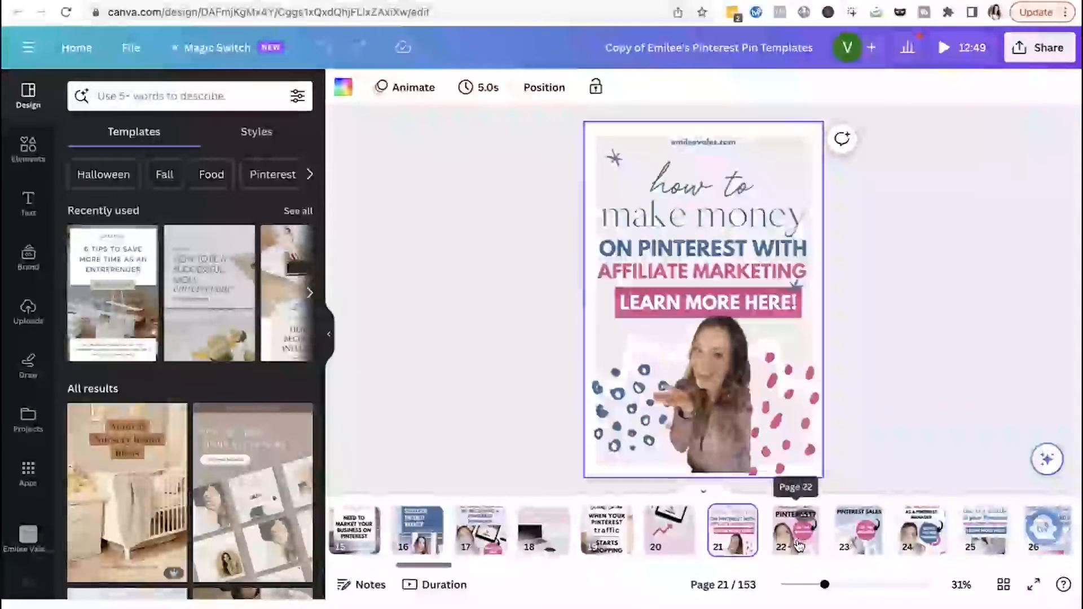
{"action": "left_click", "coordinate": [797, 539]}
{"action": "left_click", "coordinate": [857, 535]}
{"action": "scroll", "coordinate": [653, 526], "scroll_direction": "left", "scroll_amount": 10}
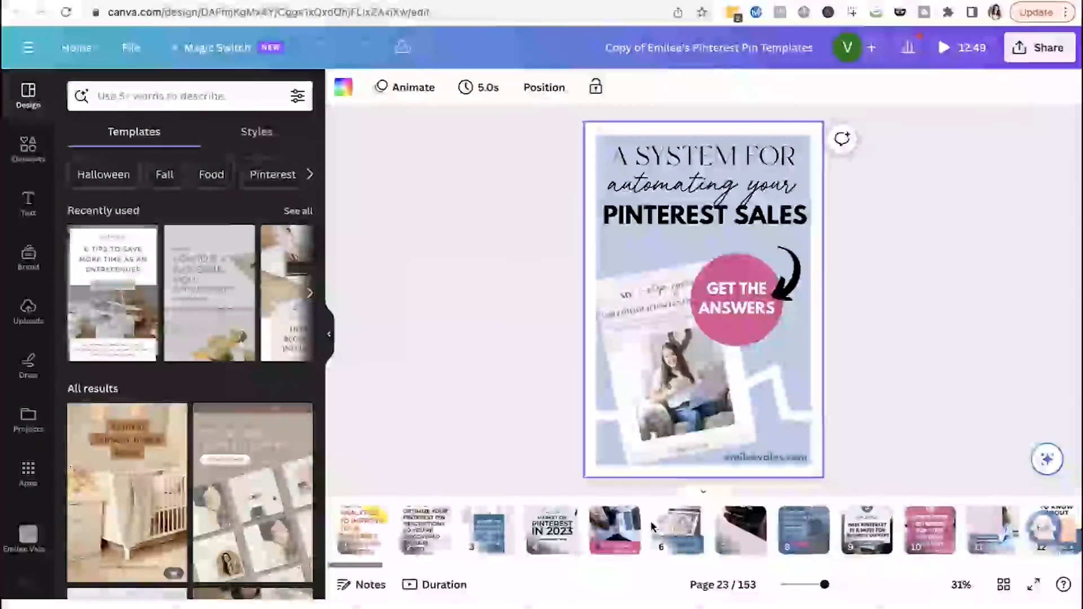
{"action": "left_click", "coordinate": [679, 530]}
{"action": "left_click", "coordinate": [592, 533]}
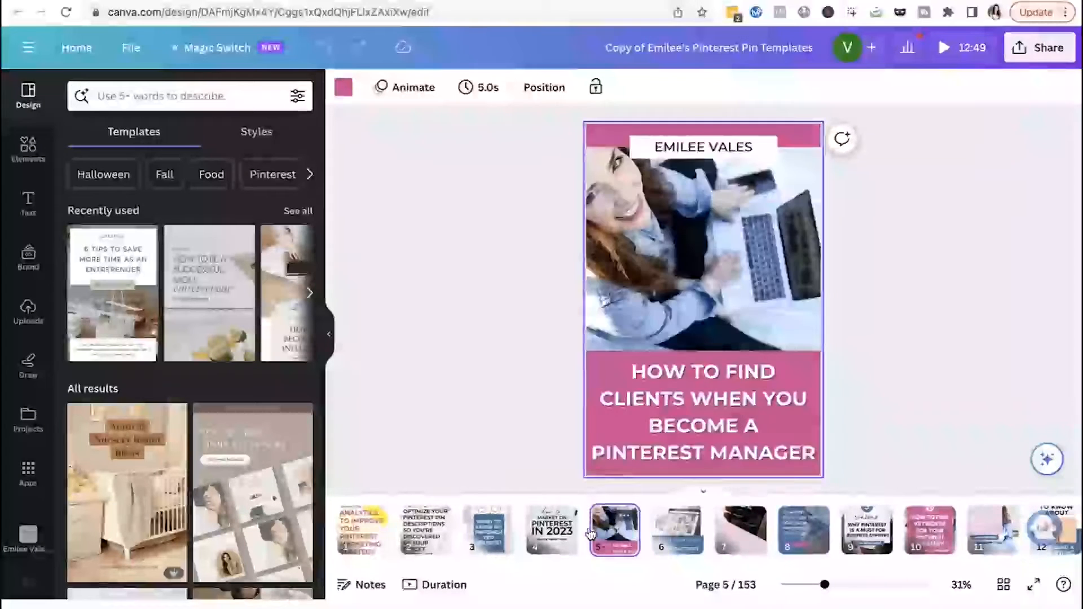
{"action": "left_click", "coordinate": [551, 527]}
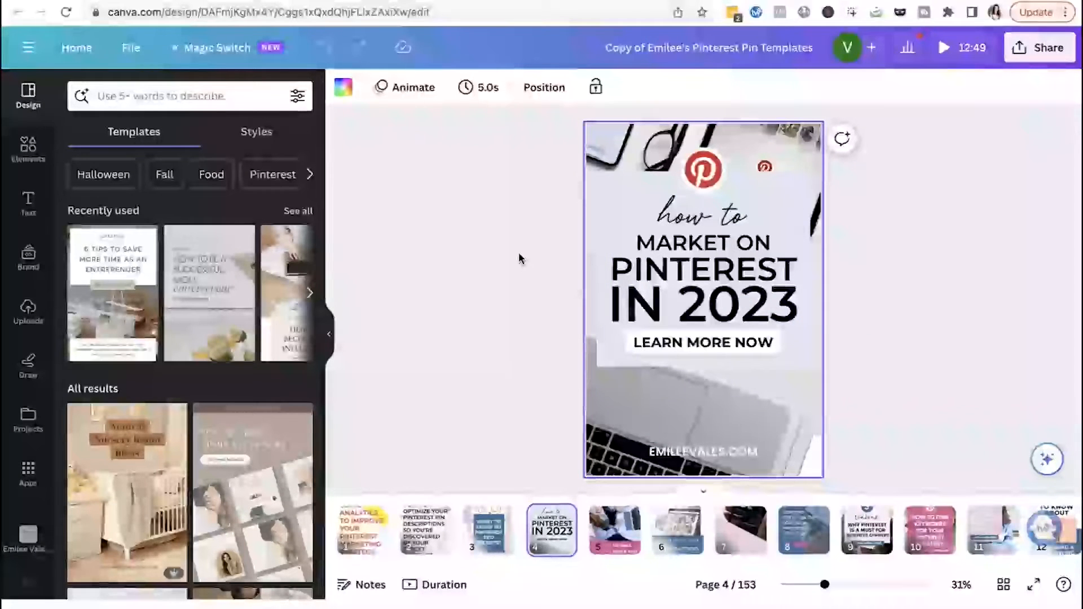
- Inspect the text boxes on the Market on Pinterest in 2023 pin and the Pinterest SEO secrets pin
{"action": "left_click", "coordinate": [672, 288]}
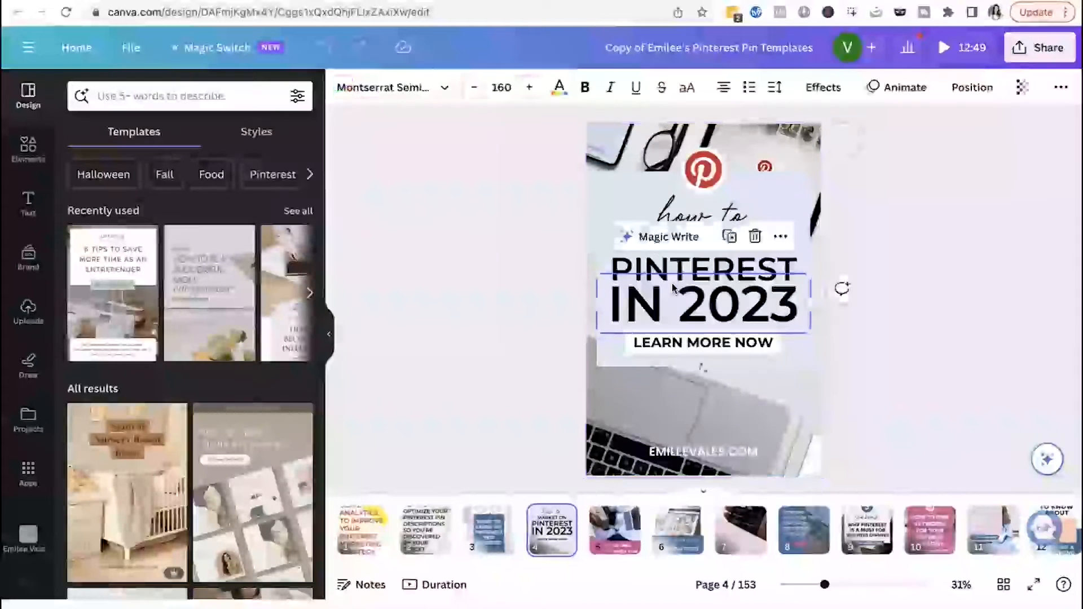
{"action": "left_click", "coordinate": [676, 268]}
{"action": "left_click", "coordinate": [475, 550]}
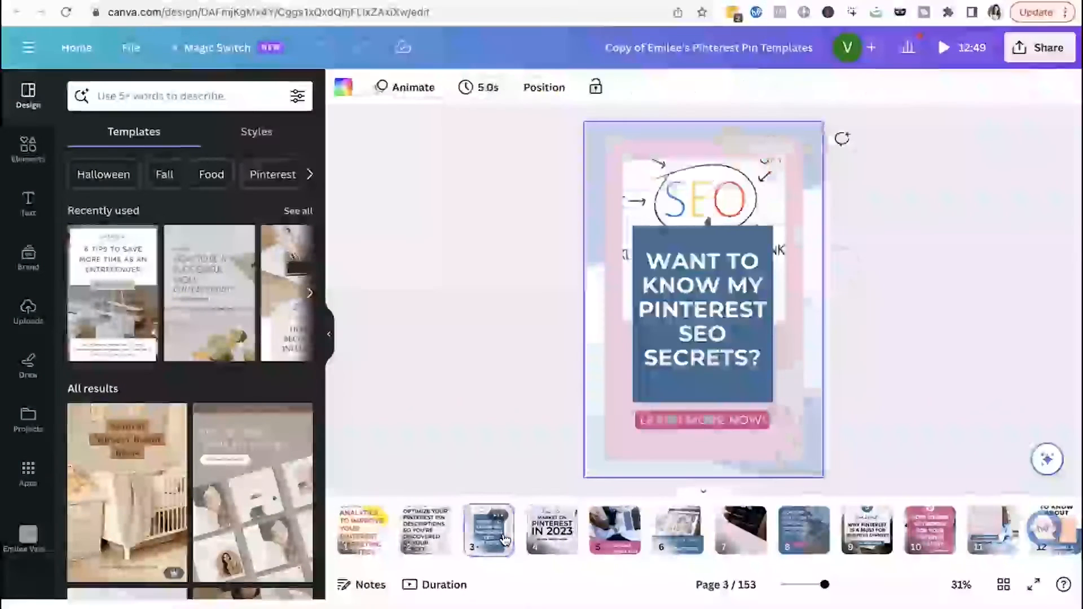
{"action": "double_click", "coordinate": [709, 425]}
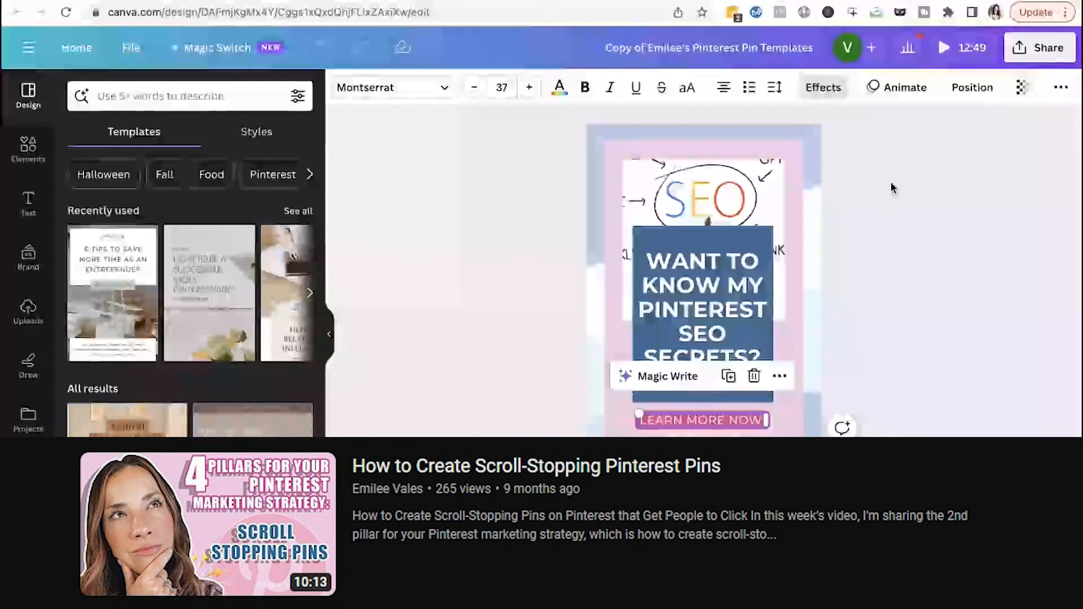
{"action": "left_click", "coordinate": [888, 215]}
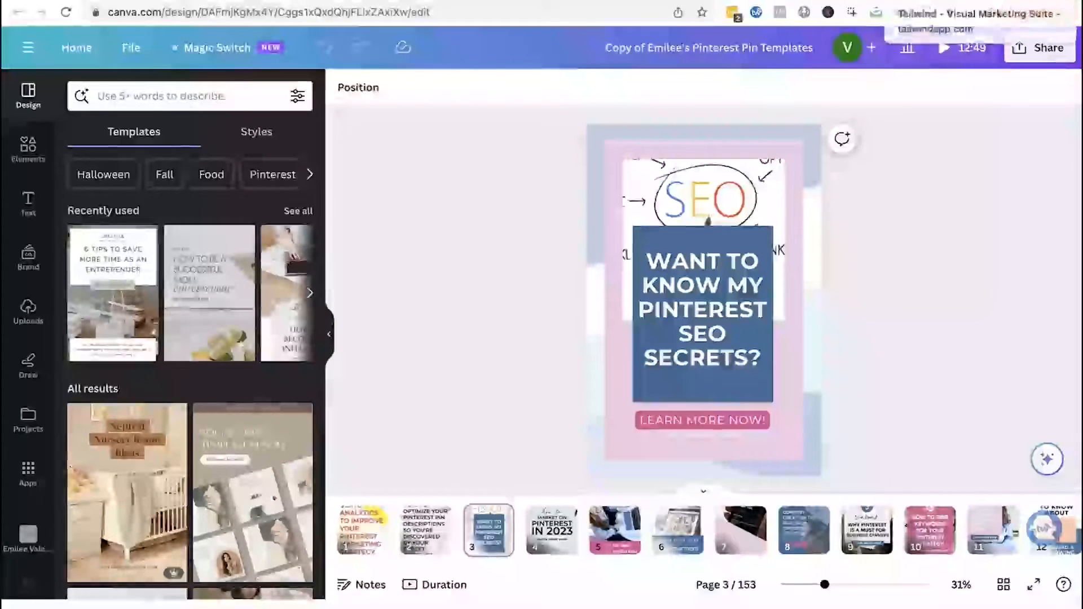
- Switch to Tailwind Publisher and open the drafts waiting to be scheduled
{"action": "left_click", "coordinate": [925, 1]}
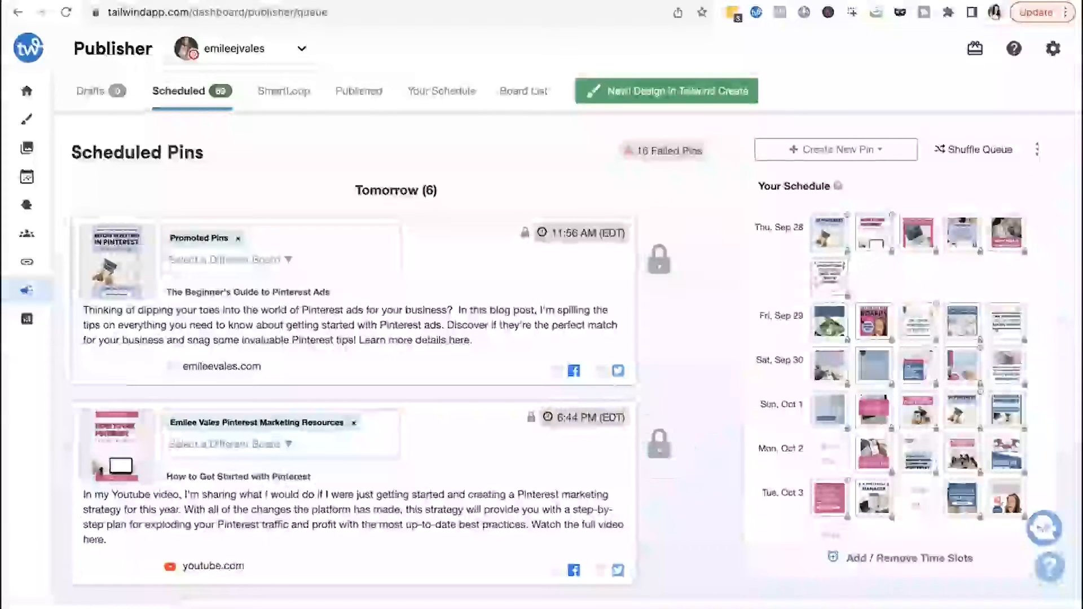
{"action": "left_click_drag", "start_coordinate": [63, 604], "coordinate": [175, 330]}
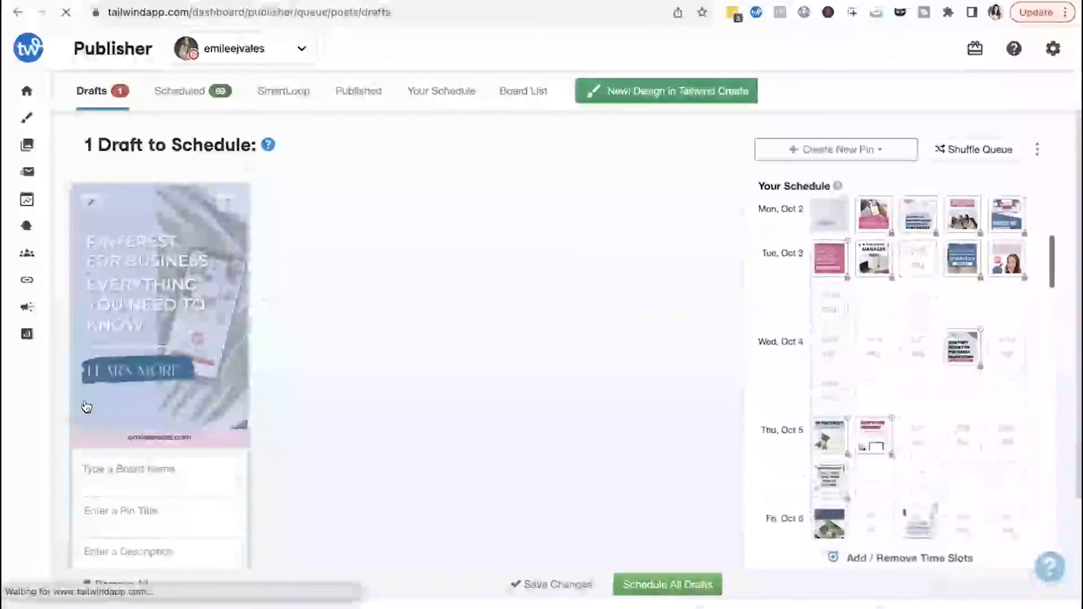
{"action": "scroll", "coordinate": [145, 356], "scroll_direction": "down", "scroll_amount": 2}
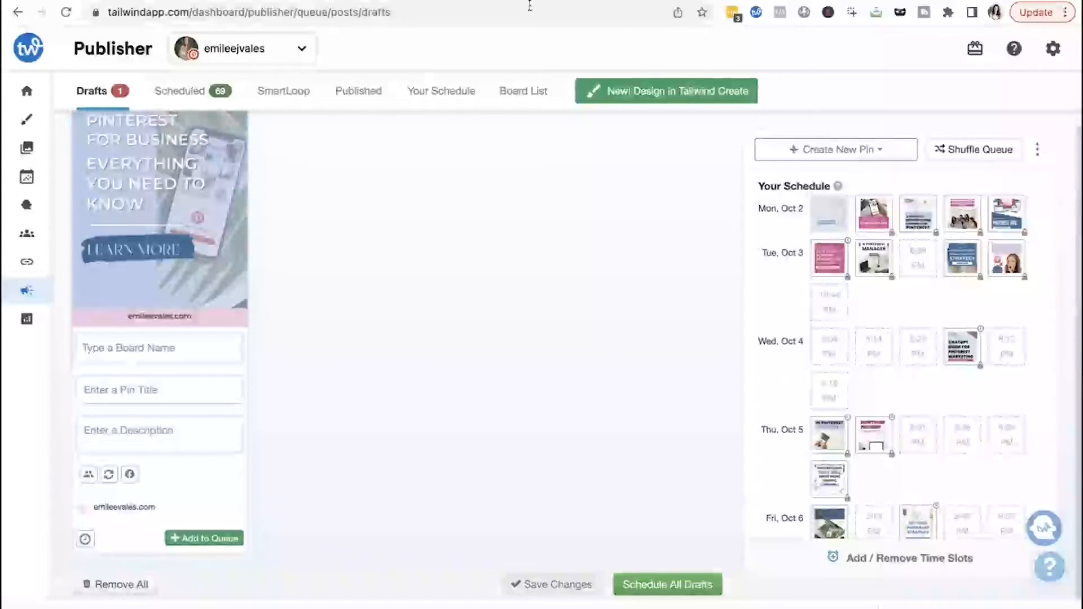
- Switch to the Pinterest profile and view its Saved boards
{"action": "mouse_move", "coordinate": [530, 3]}
{"action": "left_click", "coordinate": [574, 25]}
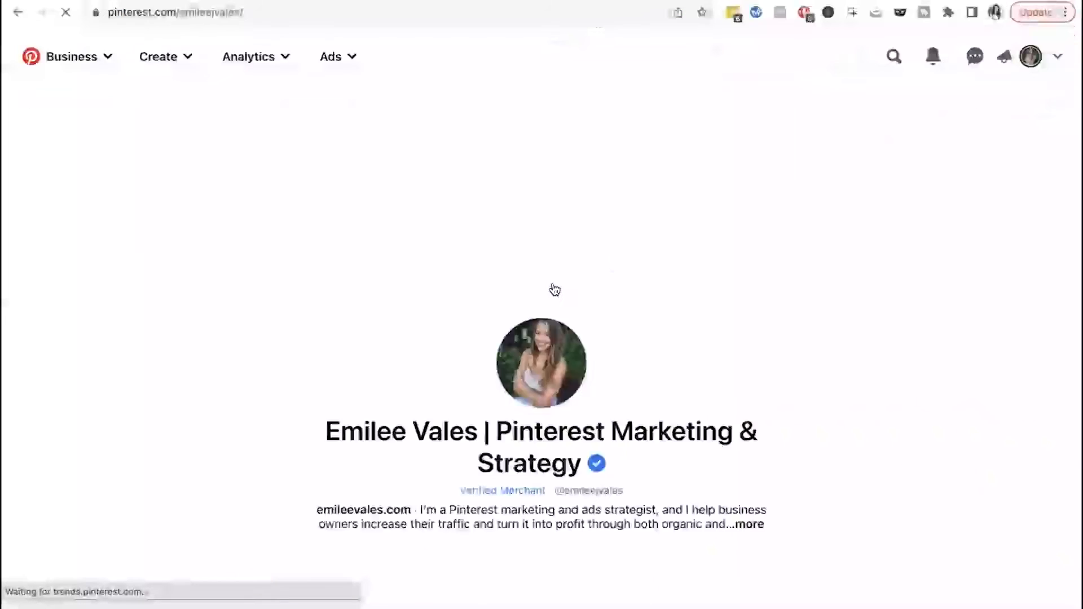
{"action": "scroll", "coordinate": [551, 290], "scroll_direction": "down", "scroll_amount": 2}
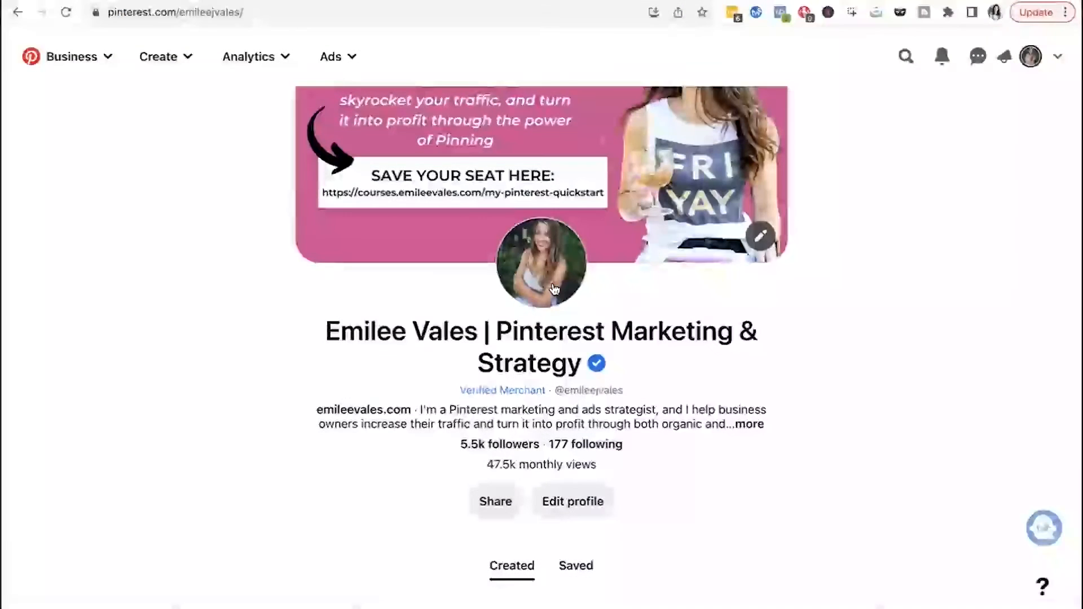
{"action": "scroll", "coordinate": [553, 289], "scroll_direction": "down", "scroll_amount": 2}
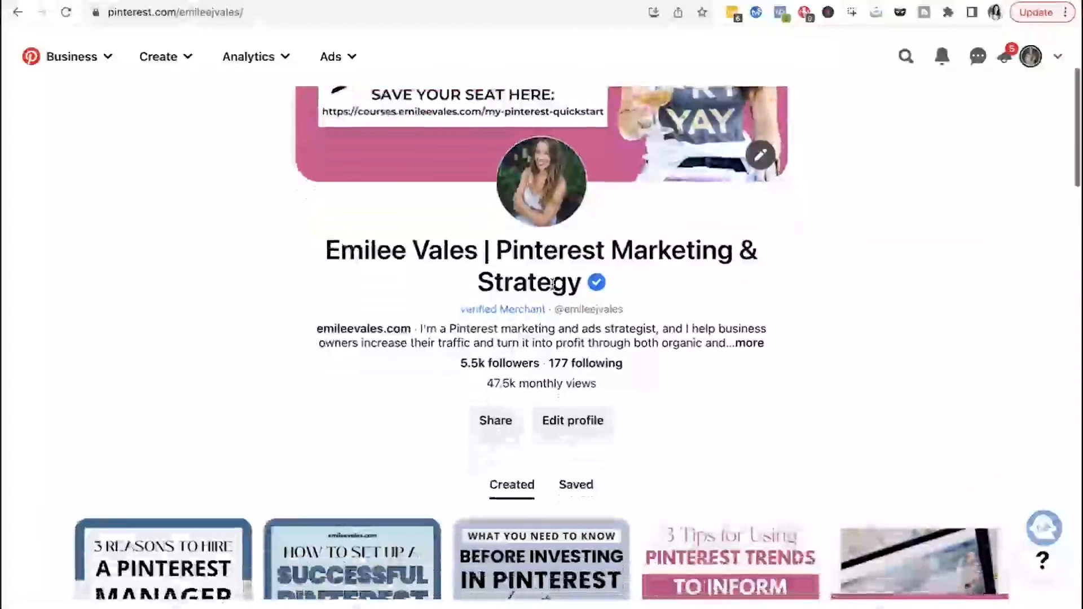
{"action": "scroll", "coordinate": [552, 285], "scroll_direction": "down", "scroll_amount": 2}
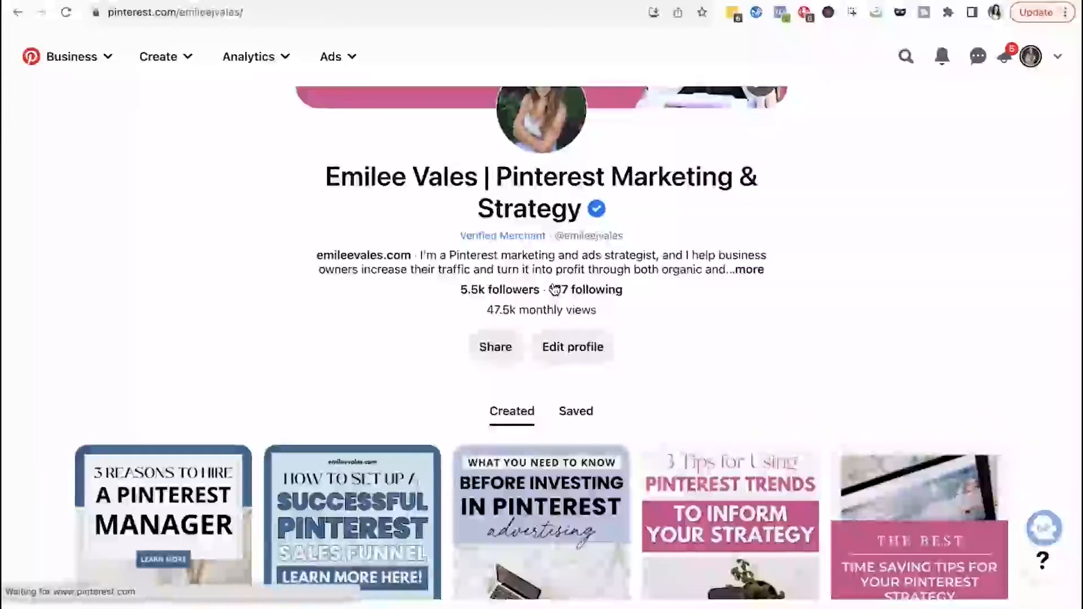
{"action": "scroll", "coordinate": [554, 288], "scroll_direction": "down", "scroll_amount": 1}
{"action": "scroll", "coordinate": [559, 316], "scroll_direction": "up", "scroll_amount": 1}
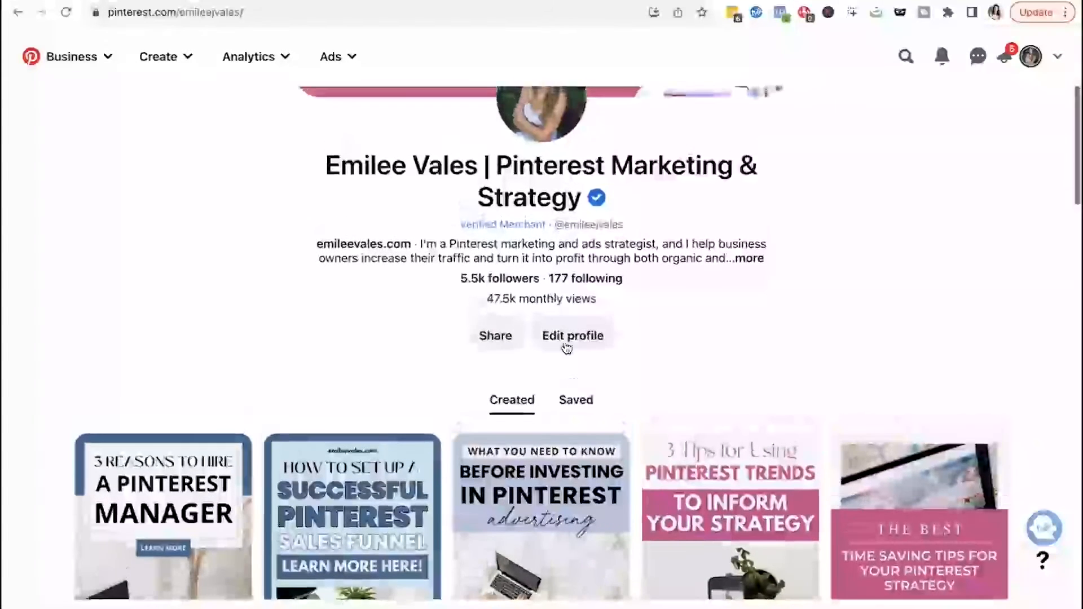
{"action": "left_click", "coordinate": [578, 398]}
{"action": "scroll", "coordinate": [581, 398], "scroll_direction": "down", "scroll_amount": 6}
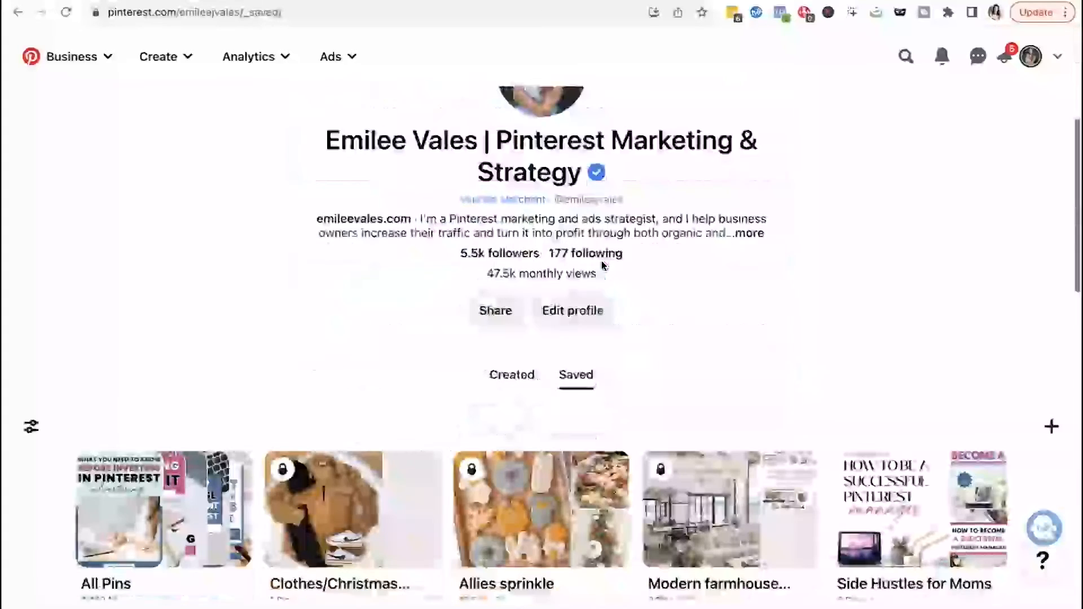
- Start creating a new Pin and set it to publish at a later date
{"action": "left_click", "coordinate": [1051, 369]}
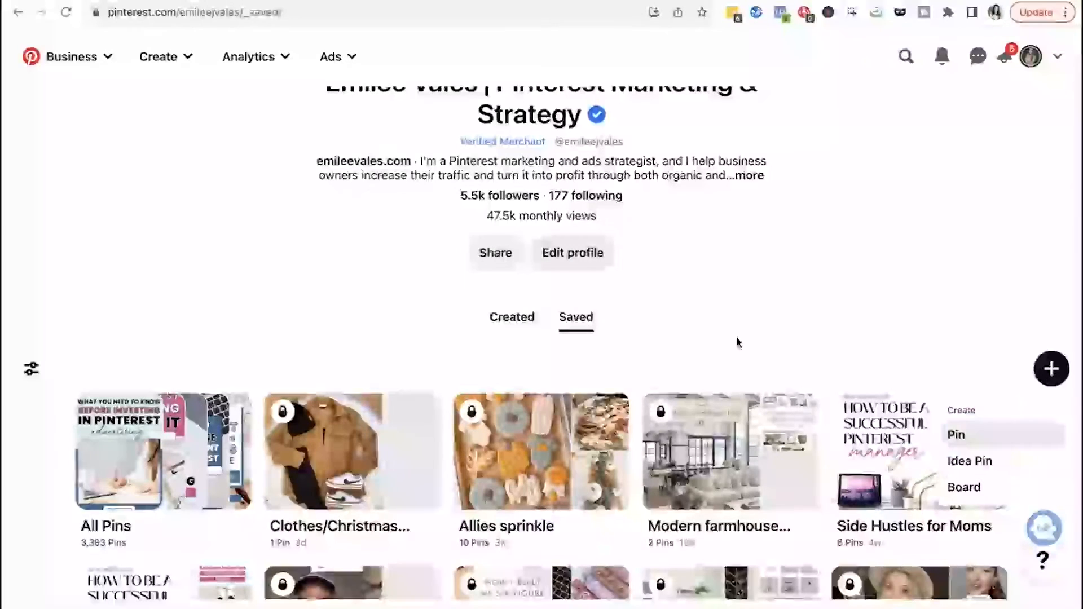
{"action": "left_click", "coordinate": [993, 446]}
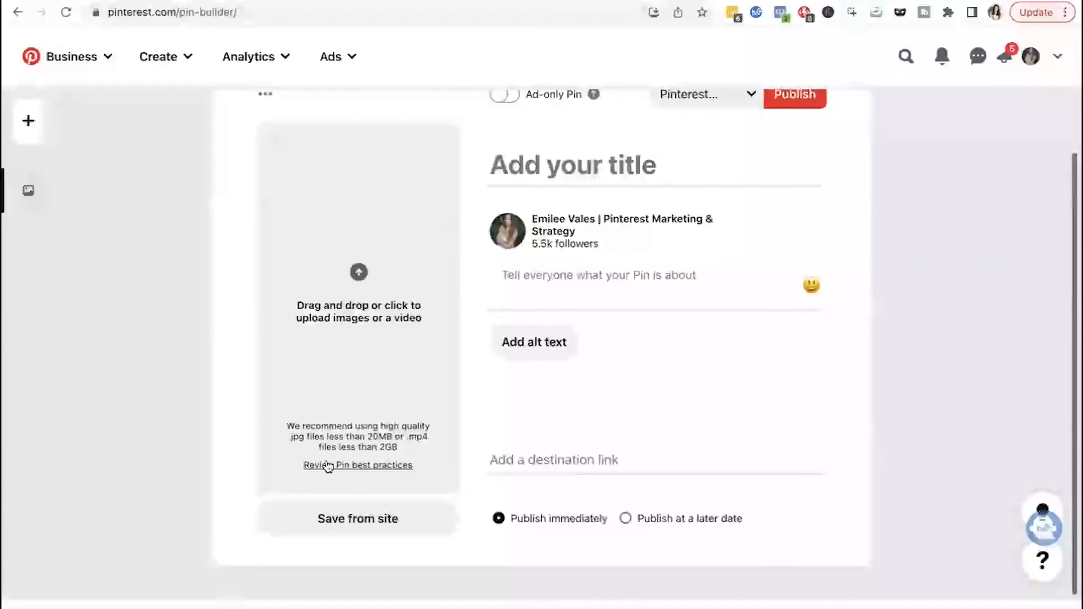
{"action": "left_click_drag", "start_coordinate": [113, 606], "coordinate": [170, 541]}
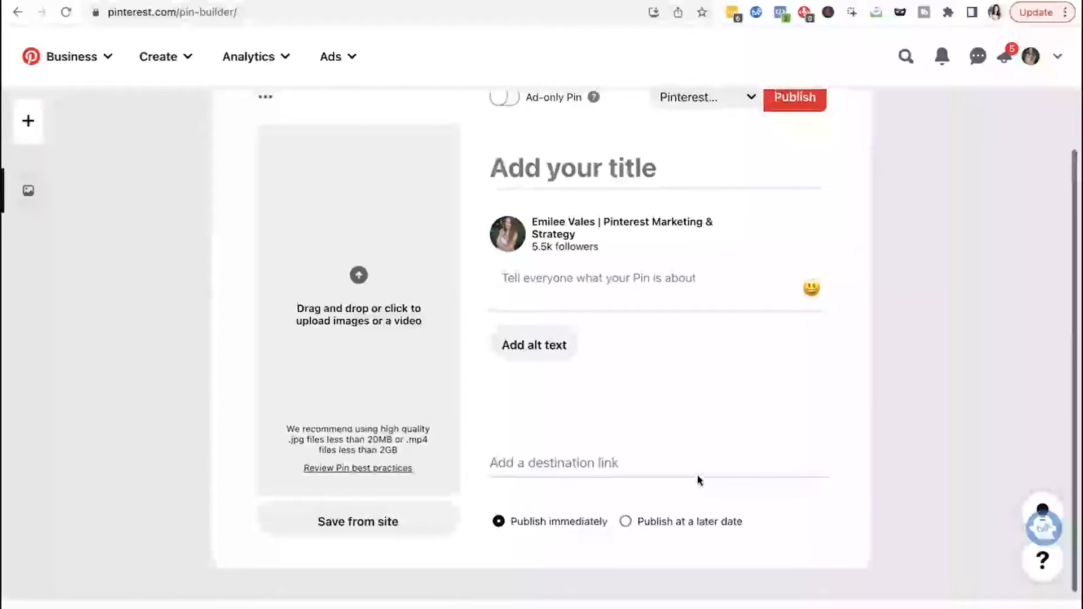
{"action": "left_click", "coordinate": [627, 520]}
{"action": "left_click", "coordinate": [589, 526]}
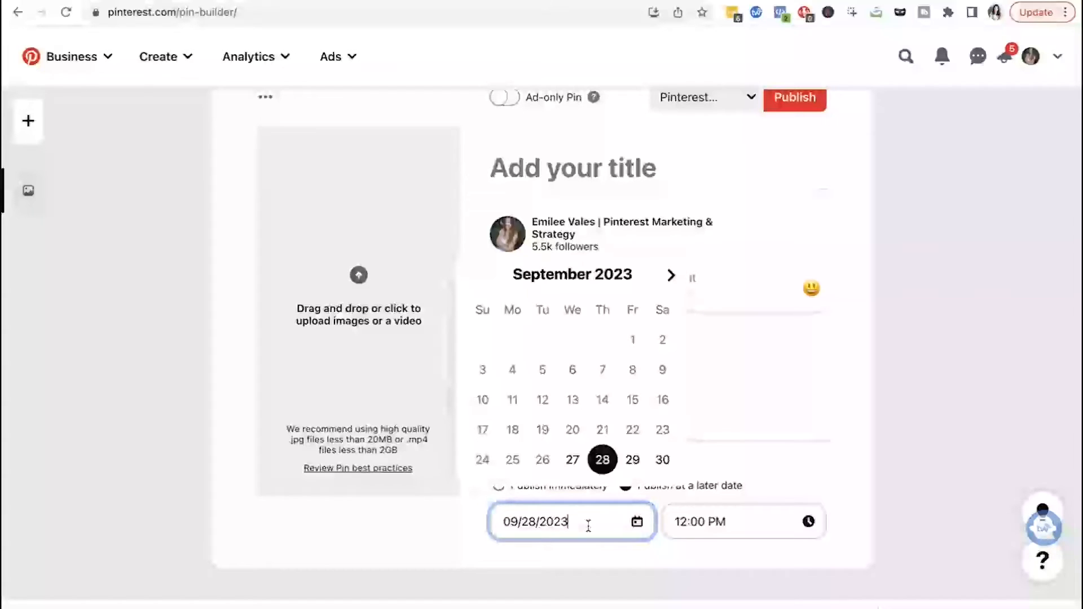
{"action": "left_click", "coordinate": [964, 330]}
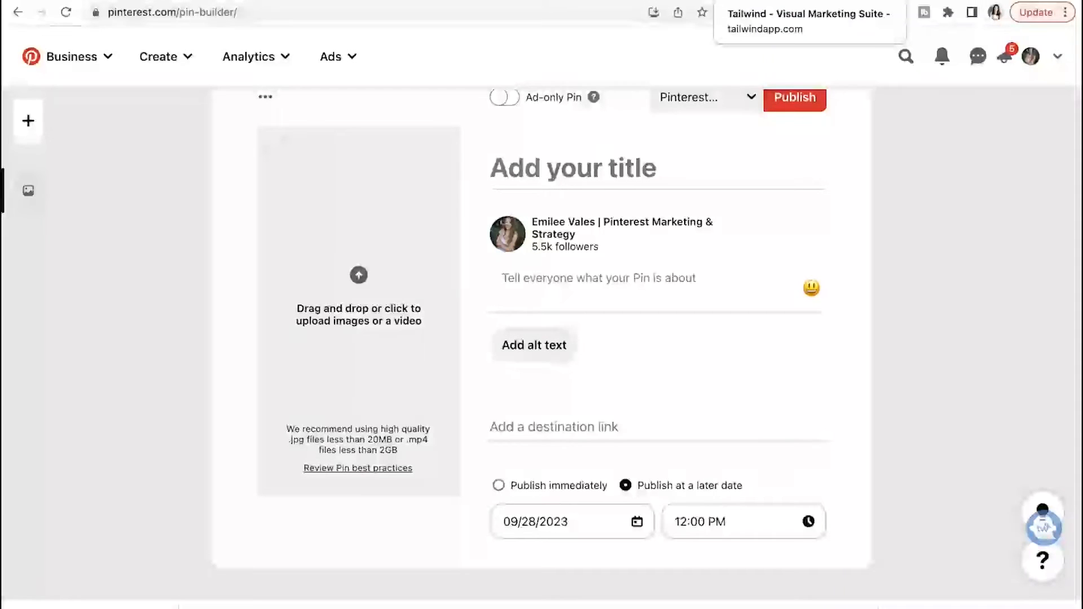
- Switch to Tailwind and open the draft Pinterest pin from the Drafts gallery for editing
{"action": "left_click", "coordinate": [756, 1]}
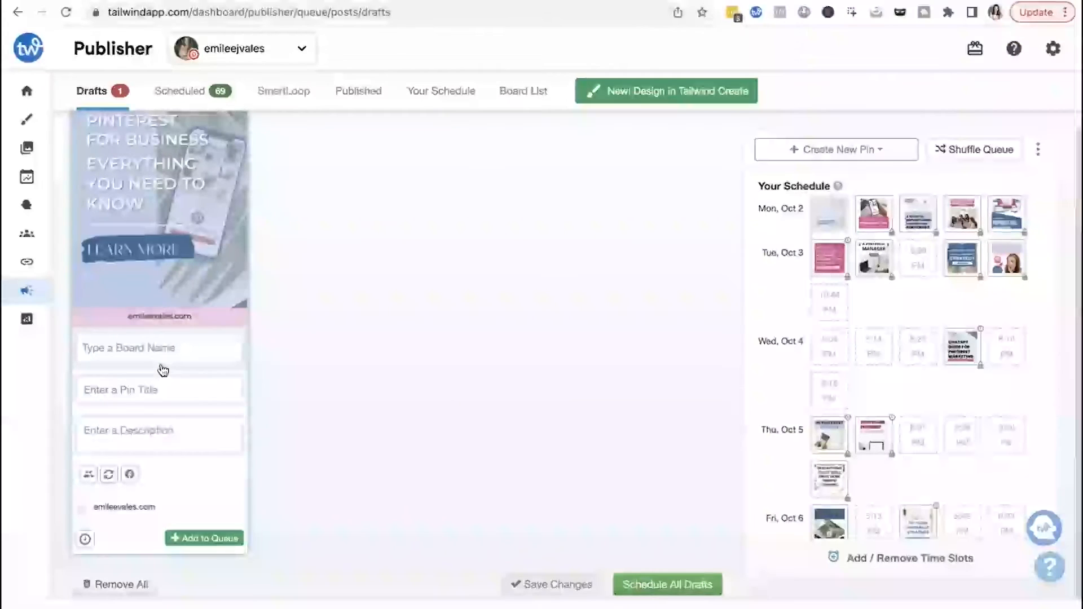
{"action": "left_click", "coordinate": [136, 434]}
{"action": "left_click", "coordinate": [136, 389]}
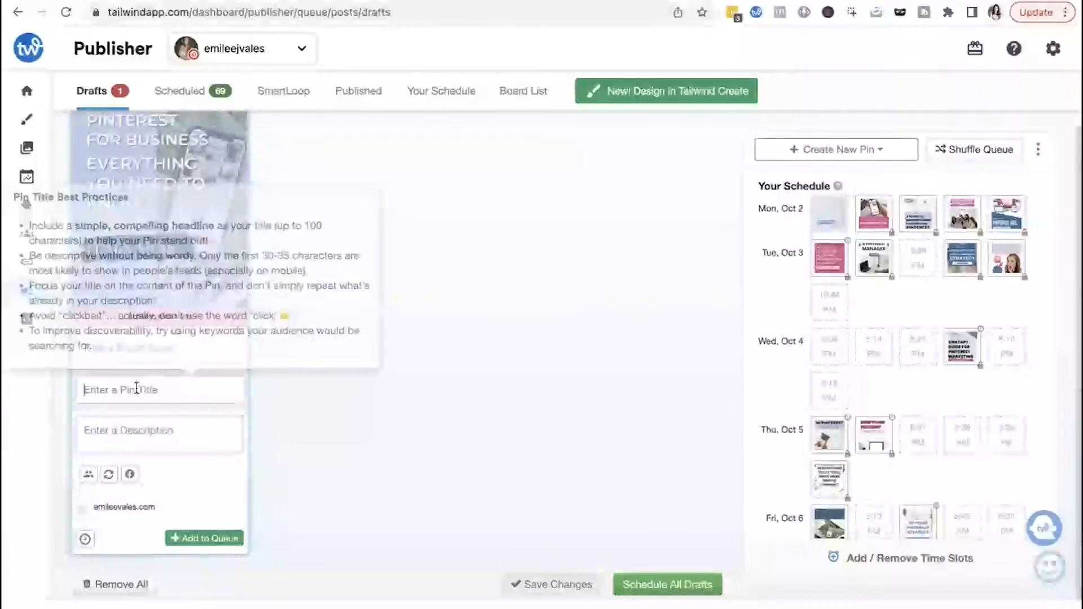
{"action": "left_click", "coordinate": [156, 431]}
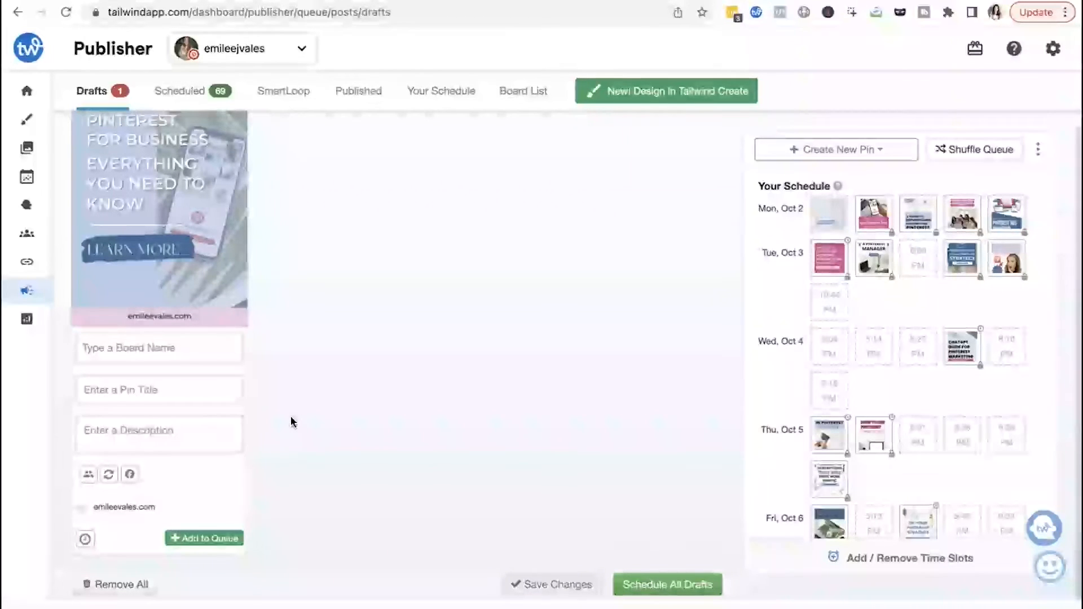
{"action": "scroll", "coordinate": [291, 421], "scroll_direction": "up", "scroll_amount": 3}
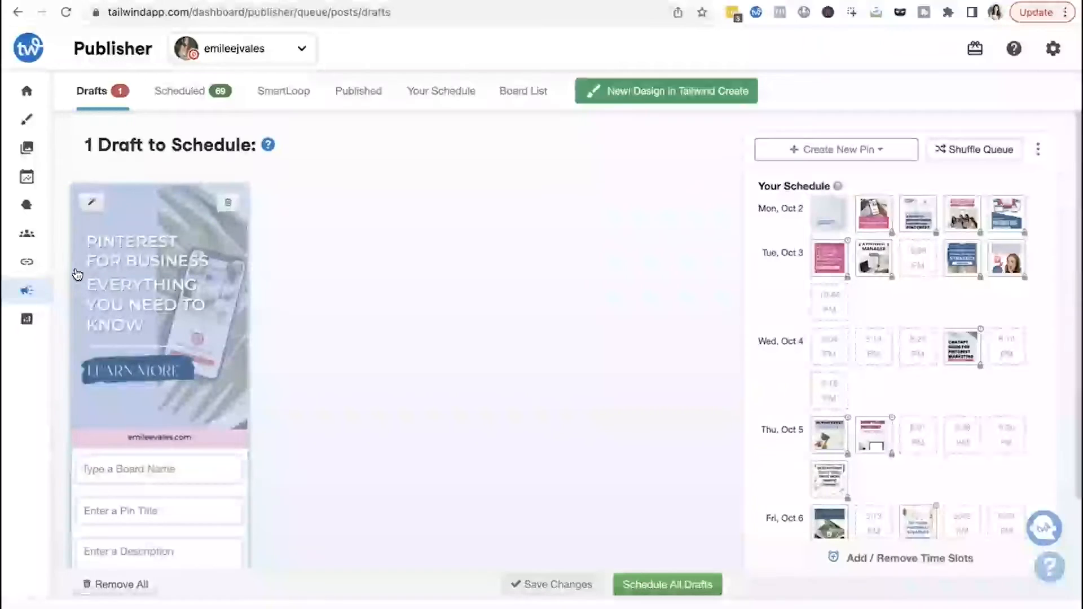
{"action": "mouse_move", "coordinate": [27, 148]}
{"action": "left_click", "coordinate": [60, 147]}
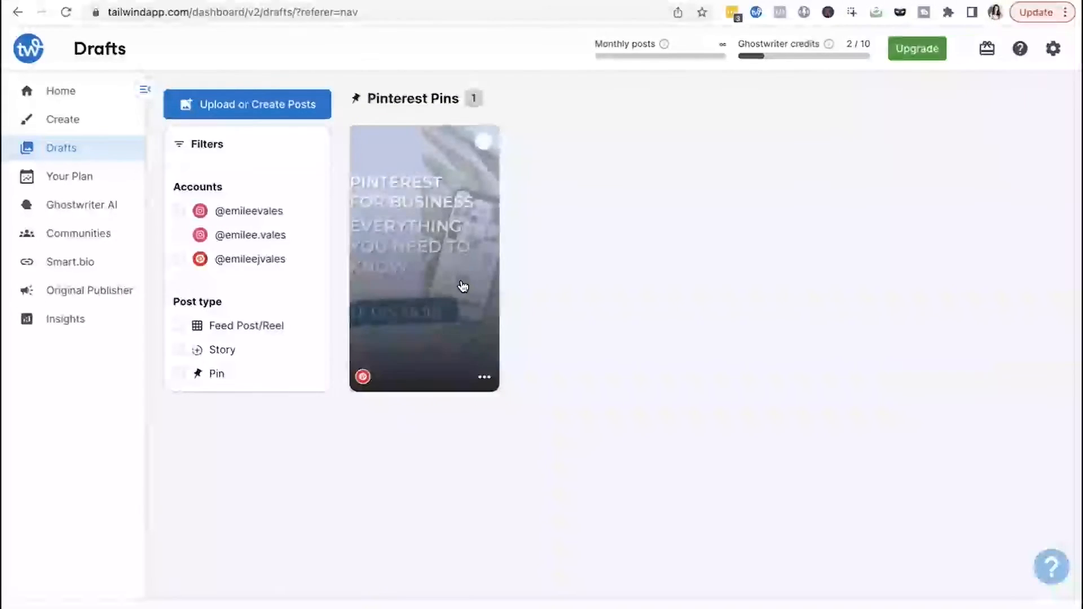
{"action": "left_click", "coordinate": [461, 287]}
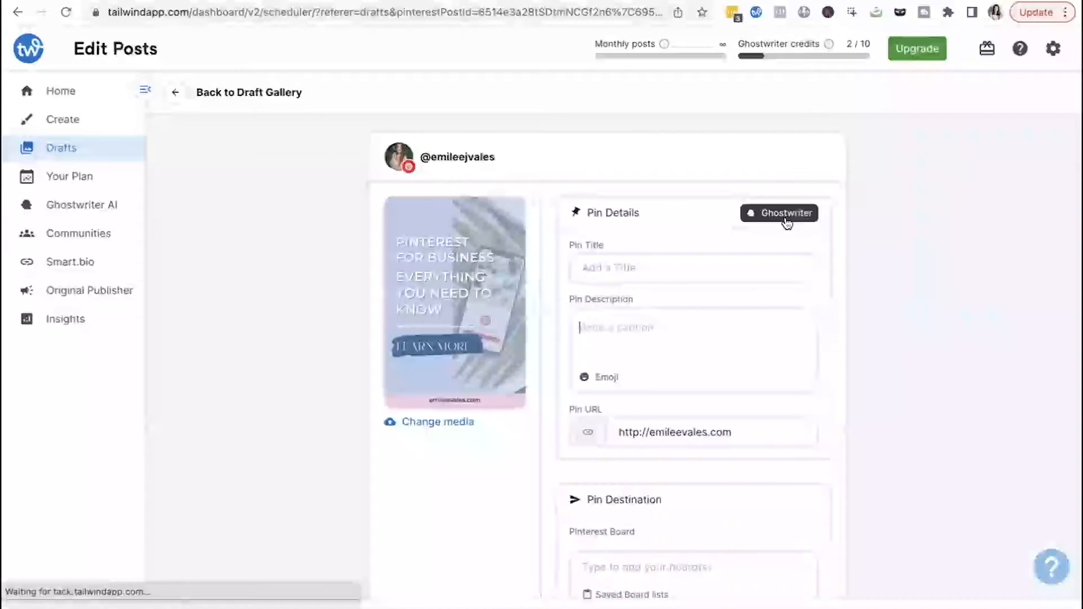
- Open Ghostwriter for the pin and set the posting topic type to Informational content
{"action": "left_click", "coordinate": [786, 213]}
{"action": "left_click", "coordinate": [697, 318]}
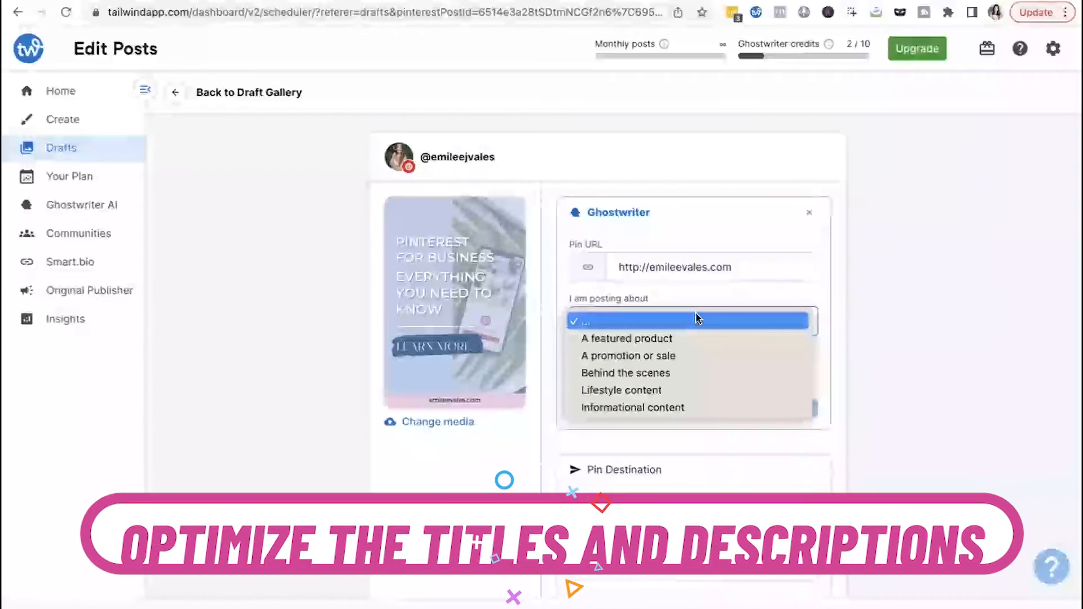
{"action": "left_click", "coordinate": [670, 407]}
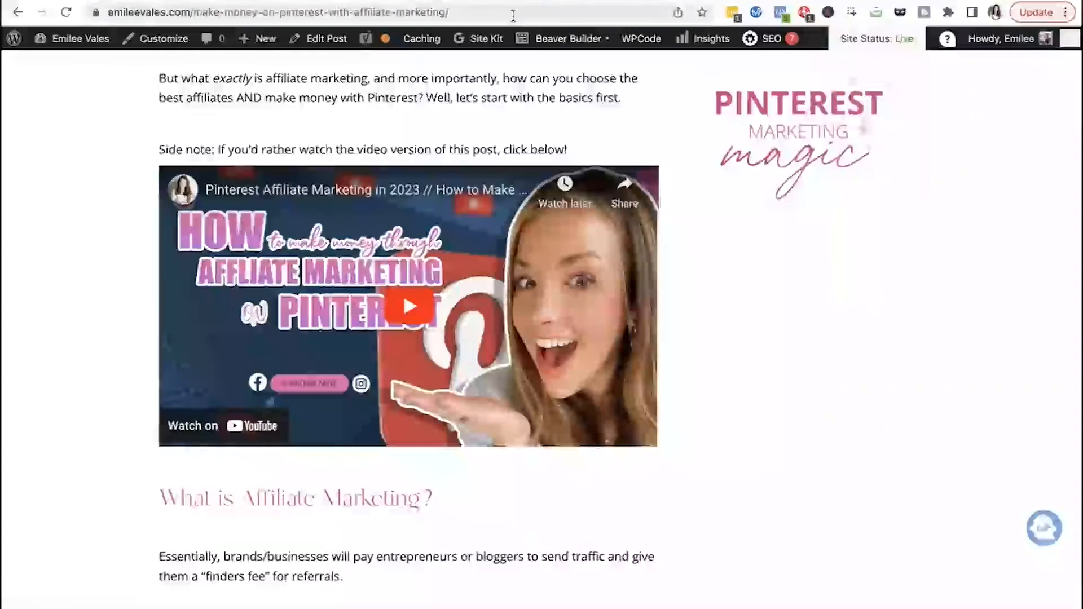
- Copy the affiliate marketing blog post's URL and paste it into the Ghostwriter Pin URL field
{"action": "left_click", "coordinate": [514, 11]}
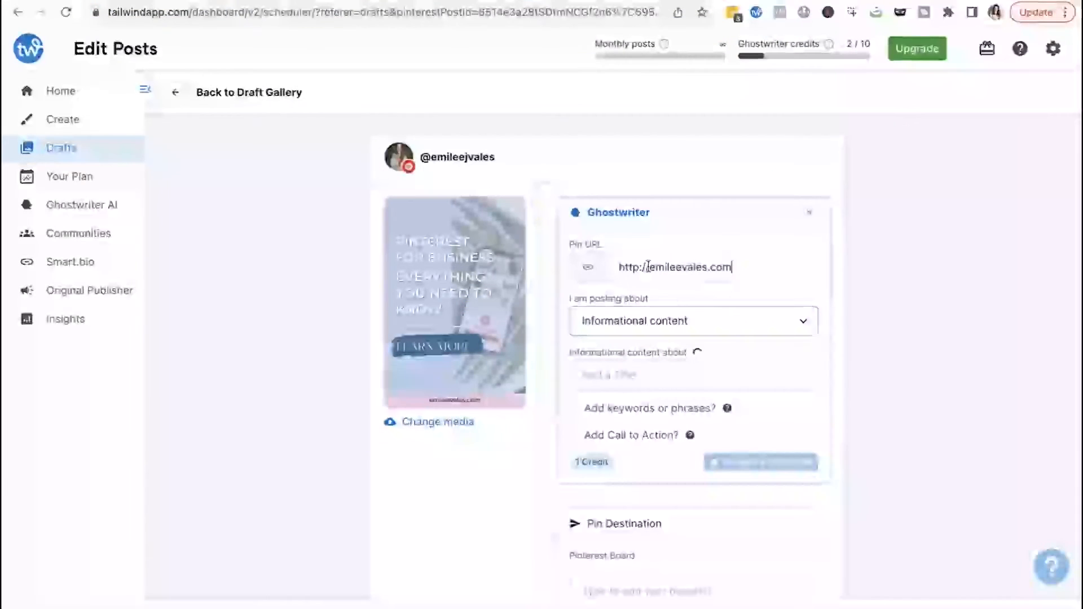
{"action": "left_click_drag", "start_coordinate": [733, 267], "coordinate": [613, 267]}
{"action": "key", "text": "super+v"}
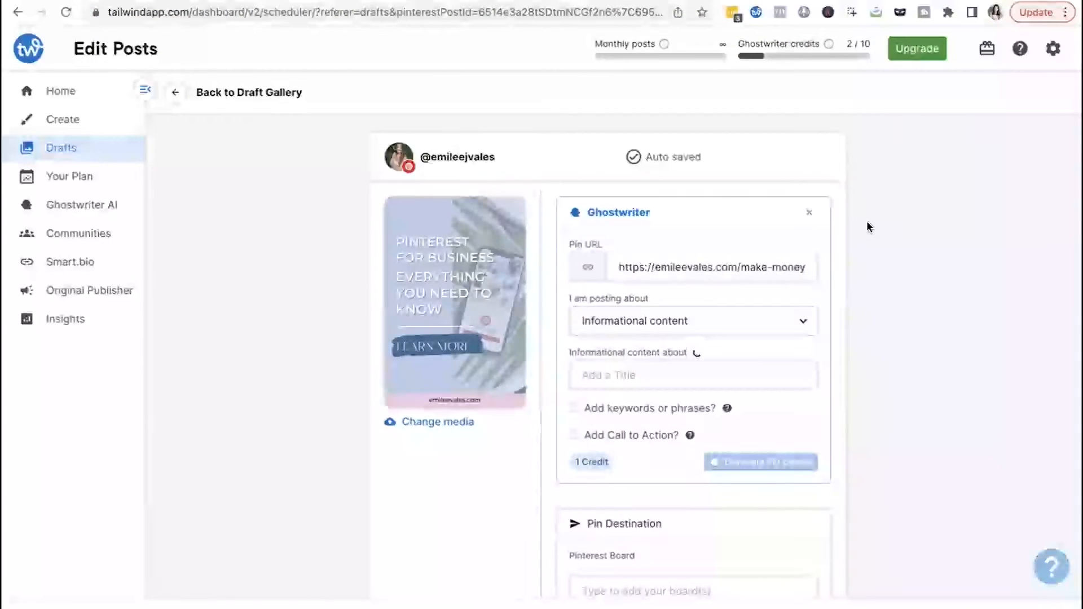
- Review the auto-filled informational content topic text in the Ghostwriter form
{"action": "scroll", "coordinate": [660, 330], "scroll_direction": "down", "scroll_amount": 2}
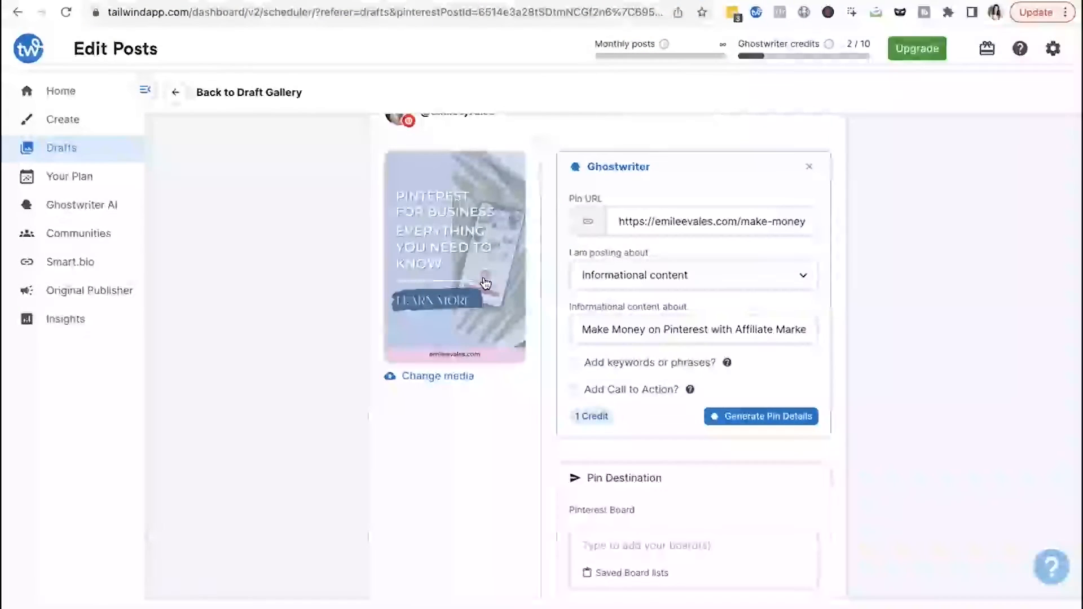
{"action": "scroll", "coordinate": [460, 375], "scroll_direction": "up", "scroll_amount": 2}
{"action": "scroll", "coordinate": [460, 375], "scroll_direction": "down", "scroll_amount": 3}
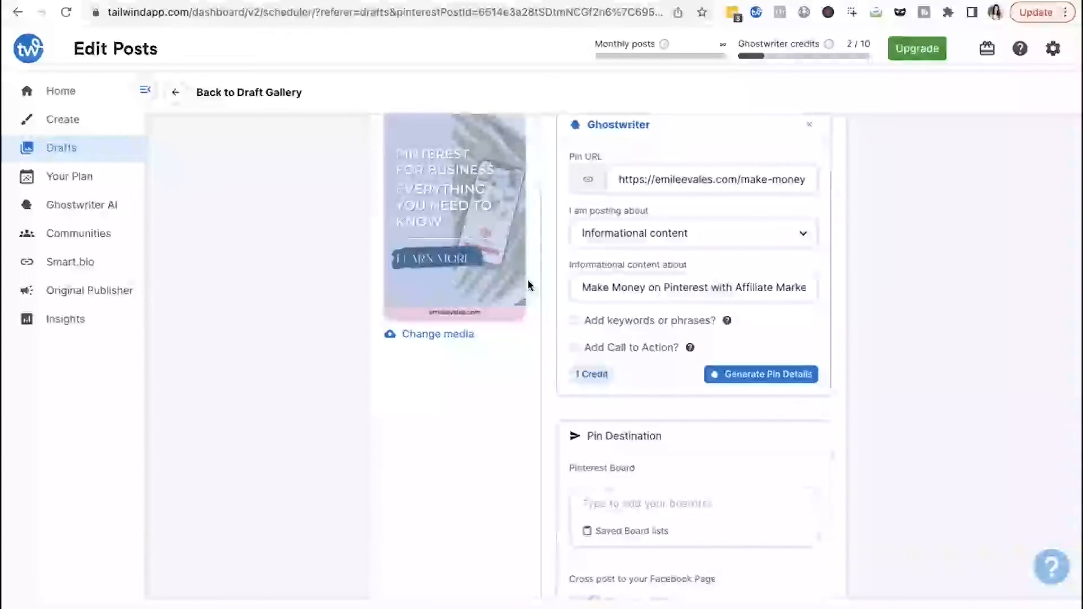
{"action": "scroll", "coordinate": [526, 278], "scroll_direction": "up", "scroll_amount": 2}
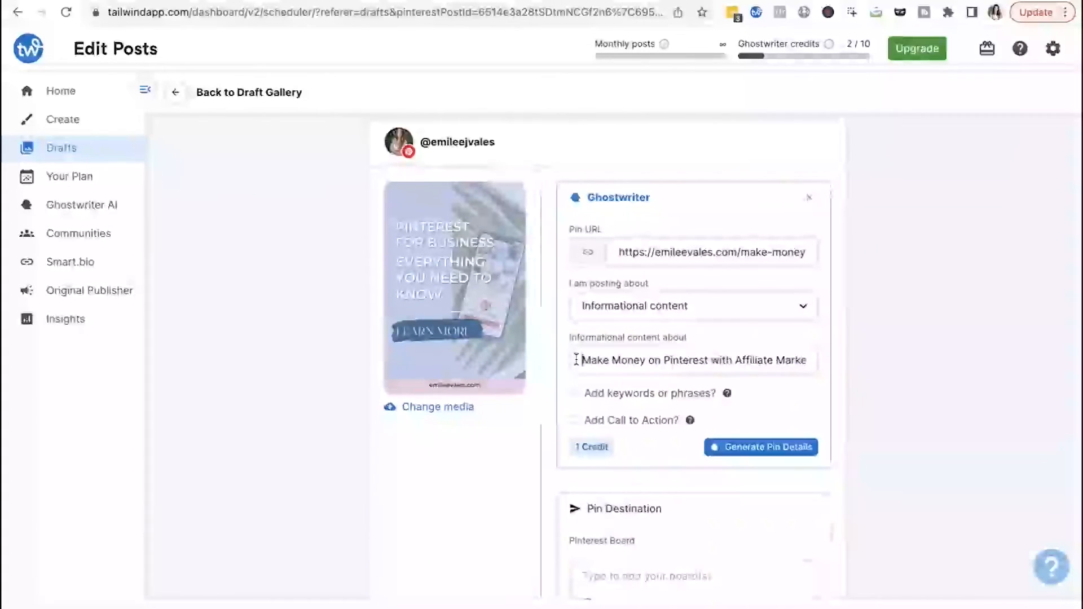
{"action": "left_click_drag", "start_coordinate": [576, 360], "coordinate": [723, 384]}
{"action": "left_click", "coordinate": [913, 350]}
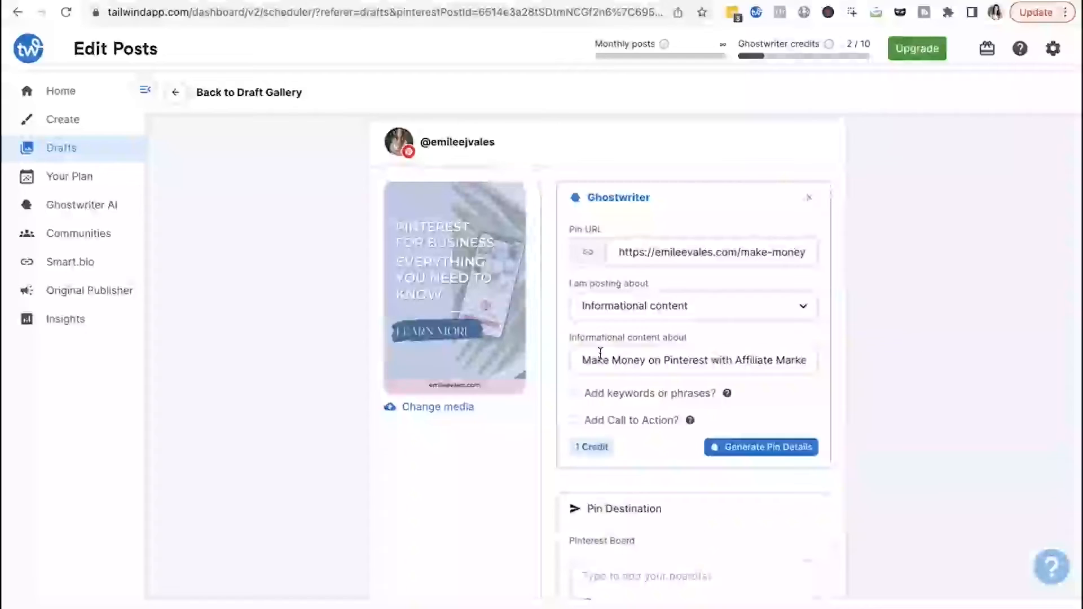
{"action": "left_click_drag", "start_coordinate": [576, 360], "coordinate": [936, 376]}
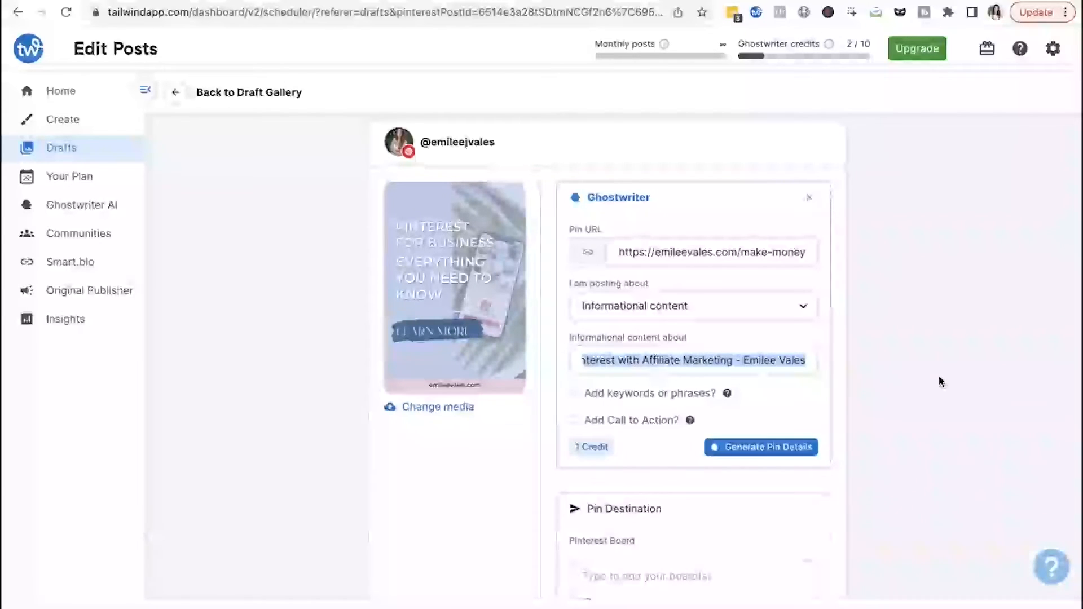
{"action": "left_click", "coordinate": [717, 349]}
{"action": "left_click_drag", "start_coordinate": [599, 358], "coordinate": [839, 361]}
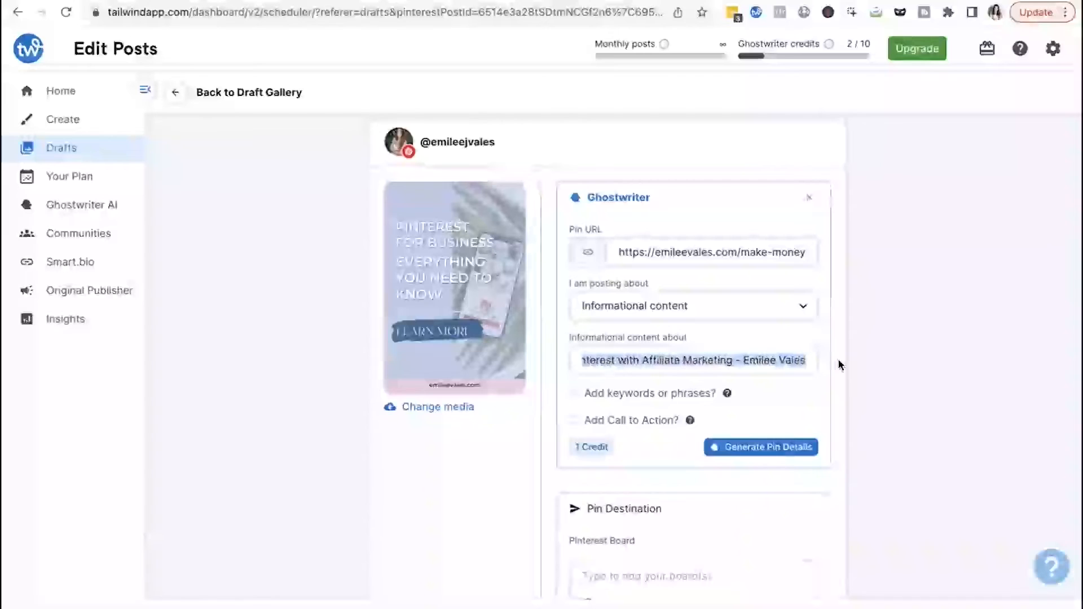
{"action": "left_click", "coordinate": [803, 364]}
{"action": "left_click_drag", "start_coordinate": [807, 363], "coordinate": [532, 343]}
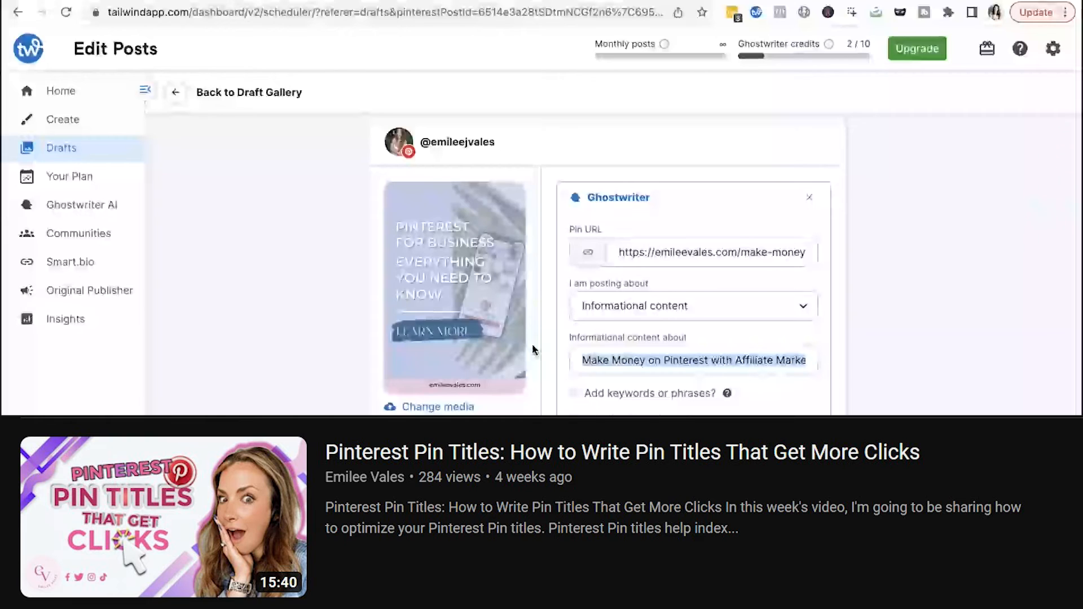
{"action": "left_click", "coordinate": [614, 359]}
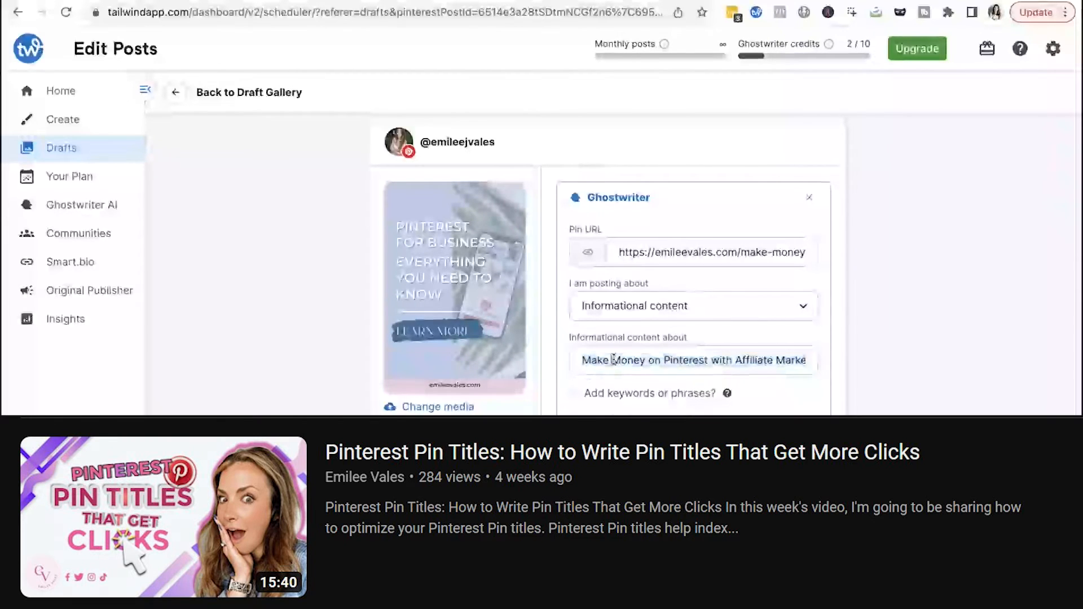
{"action": "left_click_drag", "start_coordinate": [578, 360], "coordinate": [914, 369]}
{"action": "left_click", "coordinate": [912, 364]}
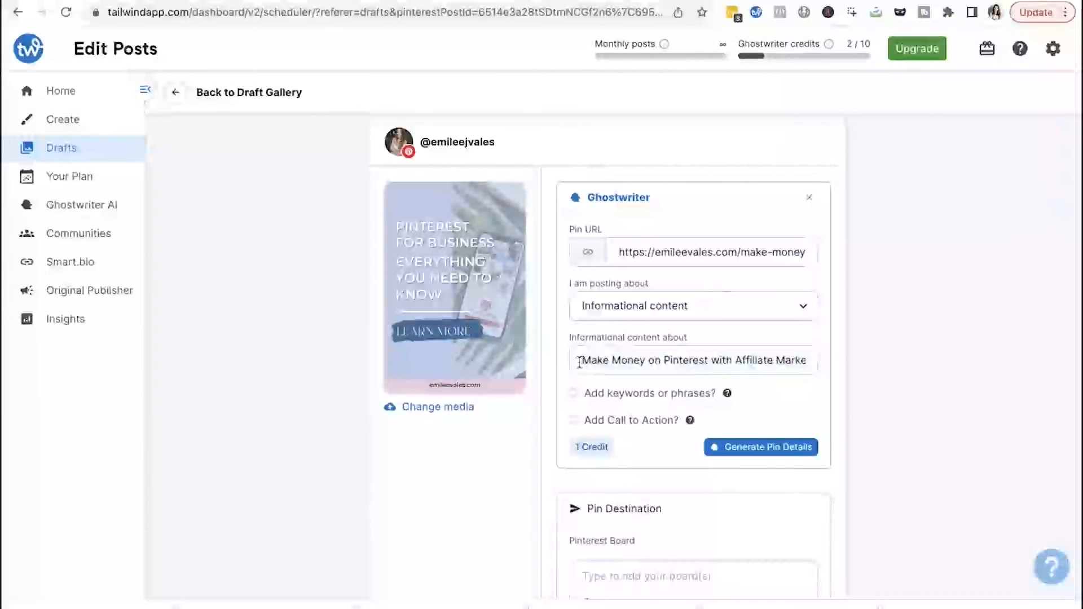
- Enable keywords and add the phrases 'affiliate marketing' and 'pinterest marketing'
{"action": "left_click", "coordinate": [573, 393]}
{"action": "left_click", "coordinate": [606, 418]}
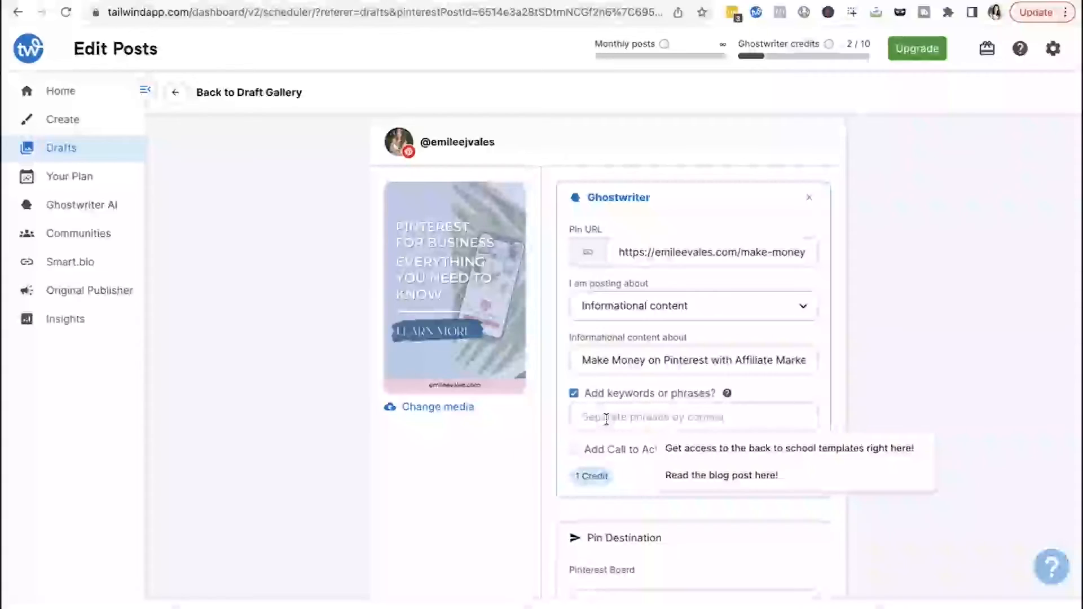
{"action": "type", "text": "affiliate marketing"}
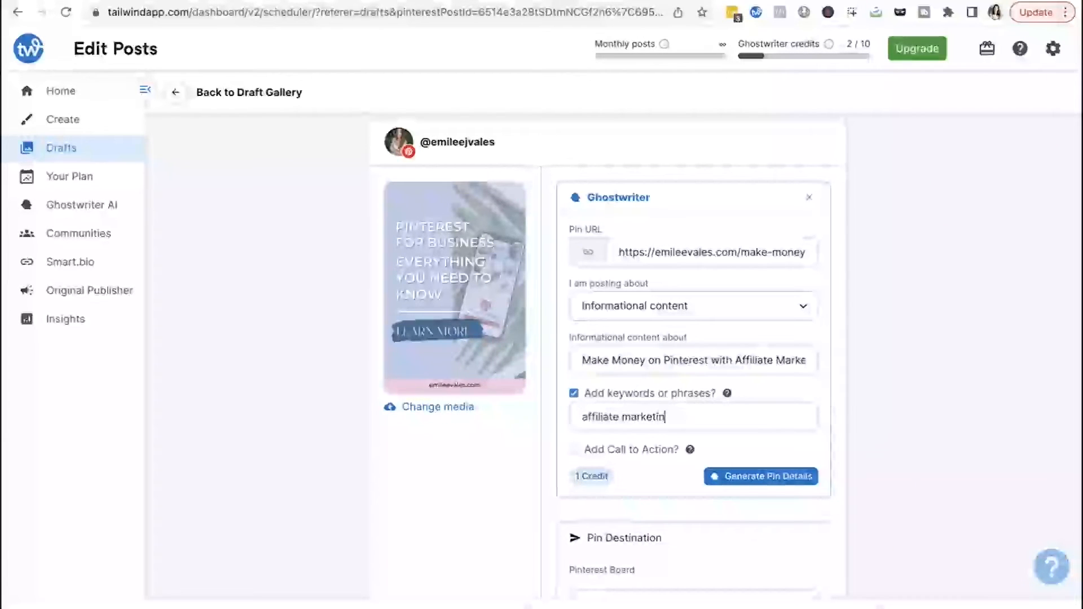
{"action": "key", "text": "Return"}
{"action": "type", "text": "pinter4est m"}
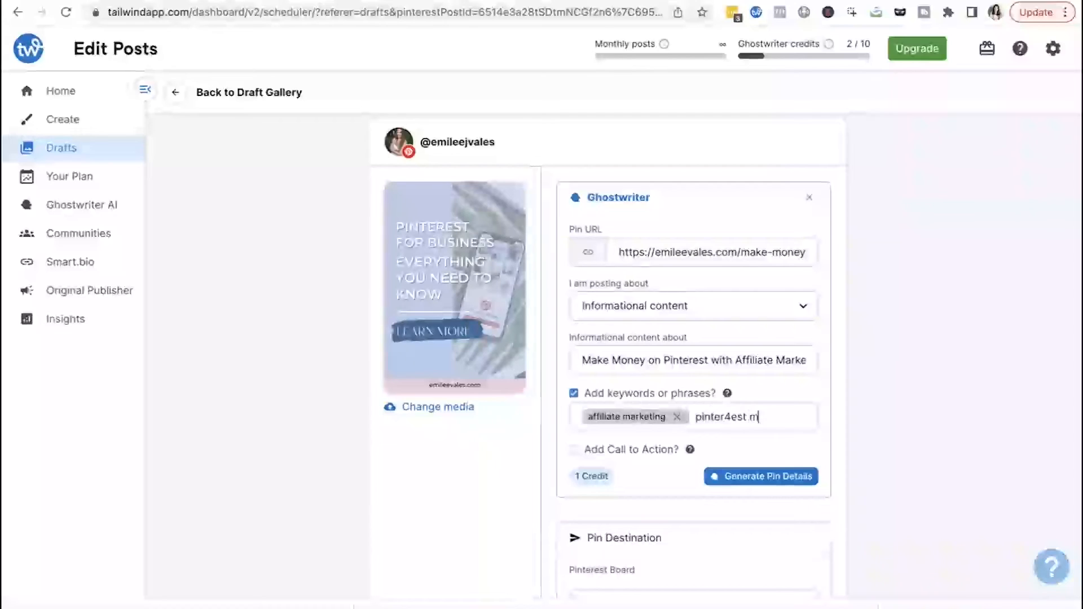
{"action": "key", "text": "BackSpace"}
{"action": "key", "text": "BackSpace"}
{"action": "key", "text": "BackSpace"}
{"action": "key", "text": "BackSpace"}
{"action": "key", "text": "BackSpace"}
{"action": "key", "text": "BackSpace"}
{"action": "type", "text": "est"}
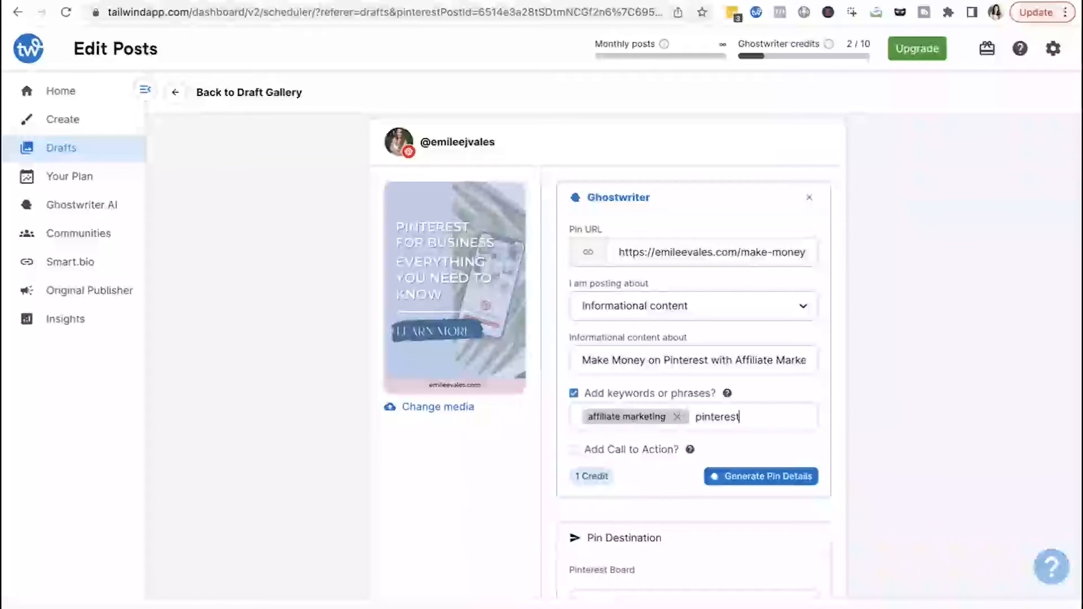
{"action": "type", "text": " marketing"}
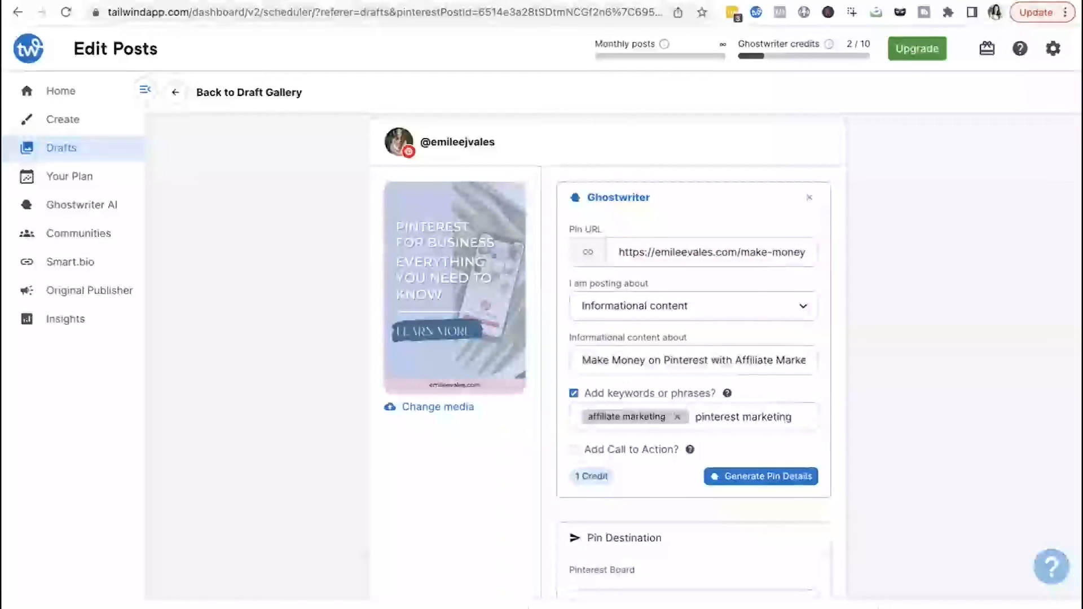
{"action": "key", "text": "Return"}
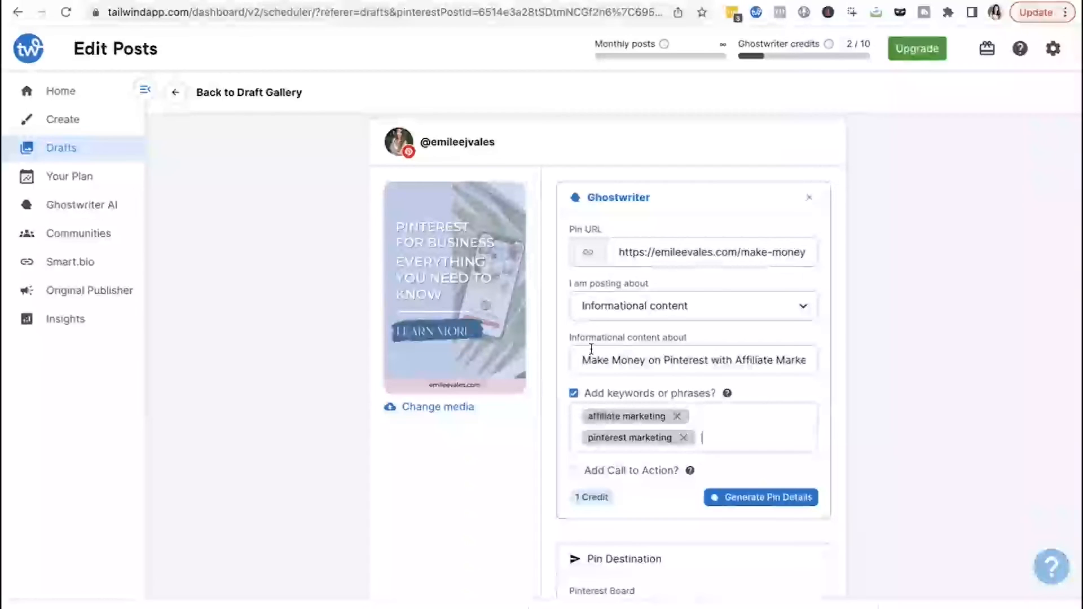
- Review the Pin URL and content topic fields again
{"action": "left_click_drag", "start_coordinate": [580, 361], "coordinate": [991, 369]}
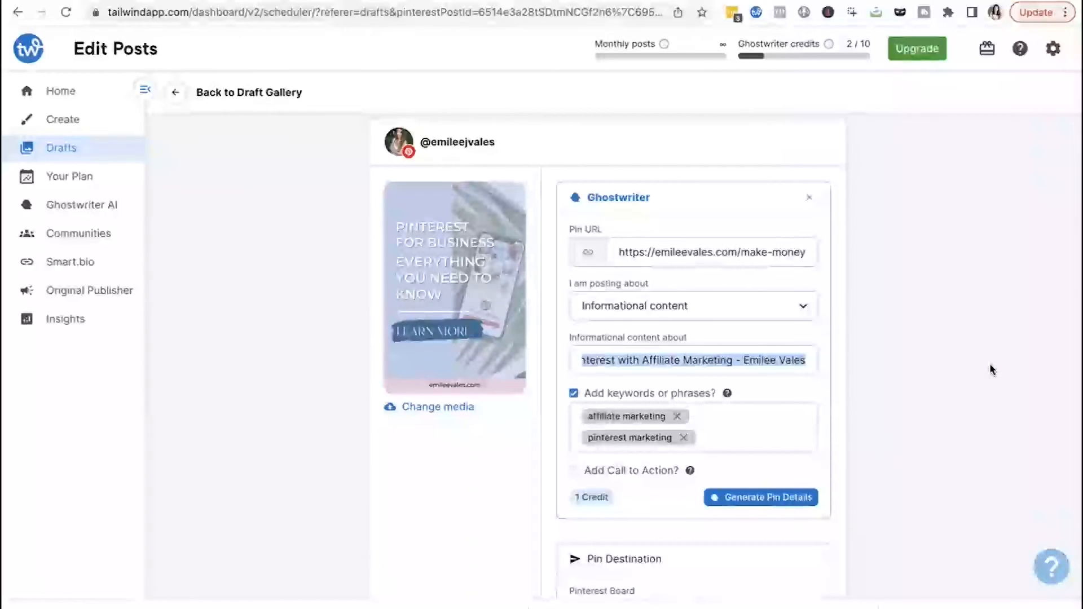
{"action": "left_click", "coordinate": [786, 365]}
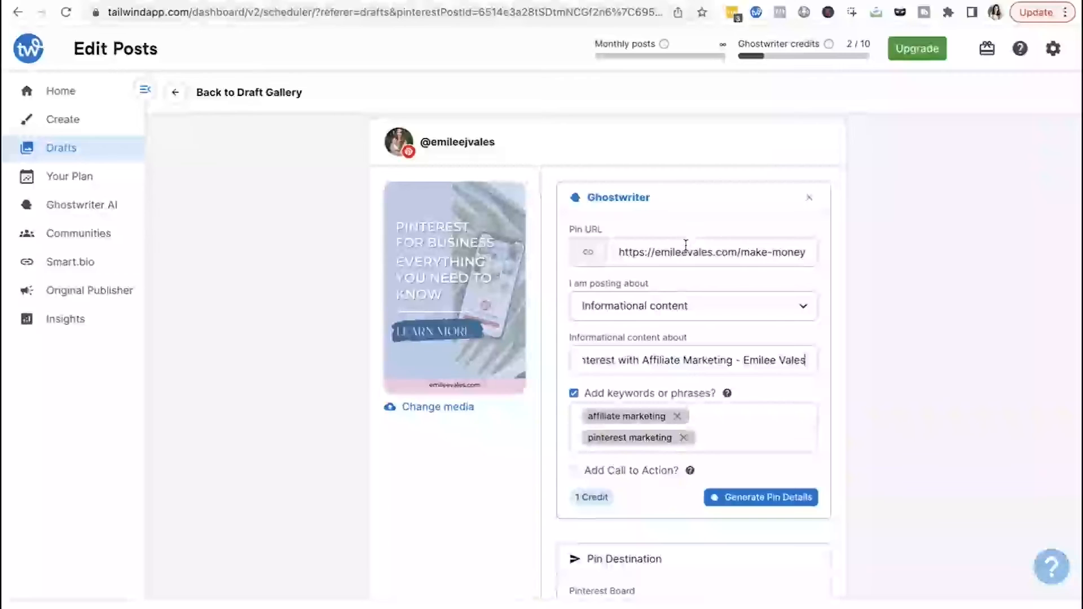
{"action": "left_click_drag", "start_coordinate": [688, 252], "coordinate": [618, 252]}
{"action": "left_click_drag", "start_coordinate": [662, 361], "coordinate": [614, 361]}
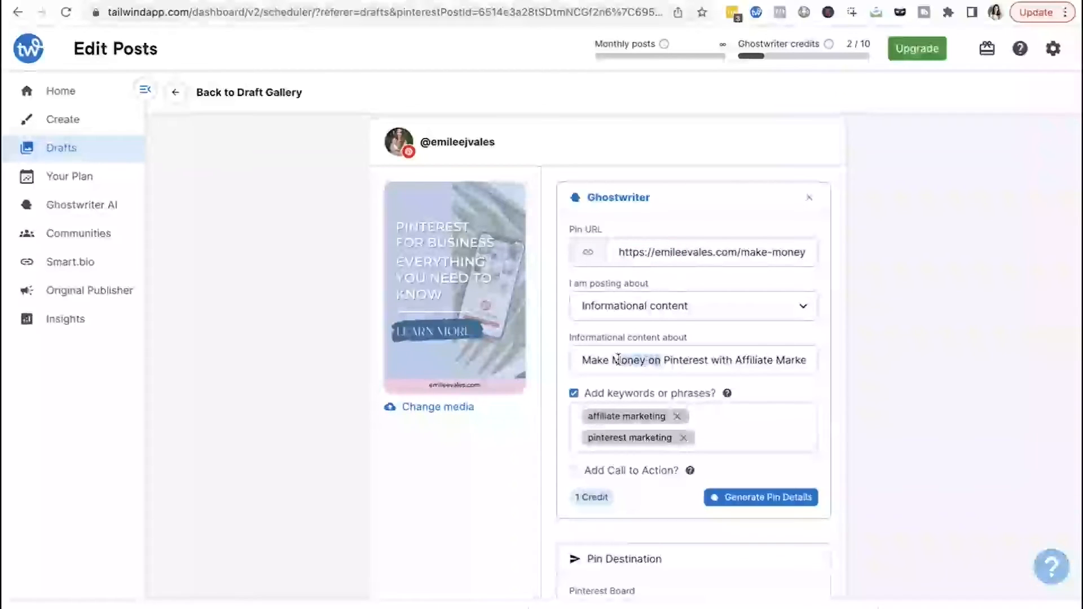
{"action": "left_click", "coordinate": [759, 360]}
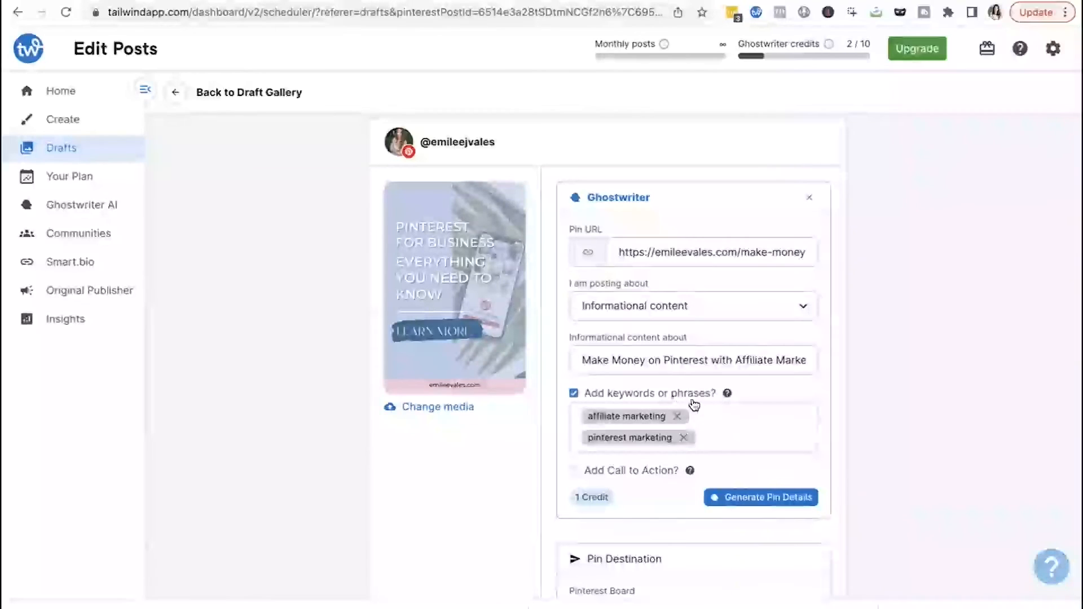
- Enable a call to action, enter 'Learn more about affiliate marketing here on my blog!' and generate pin details
{"action": "left_click", "coordinate": [577, 473]}
{"action": "left_click", "coordinate": [613, 490]}
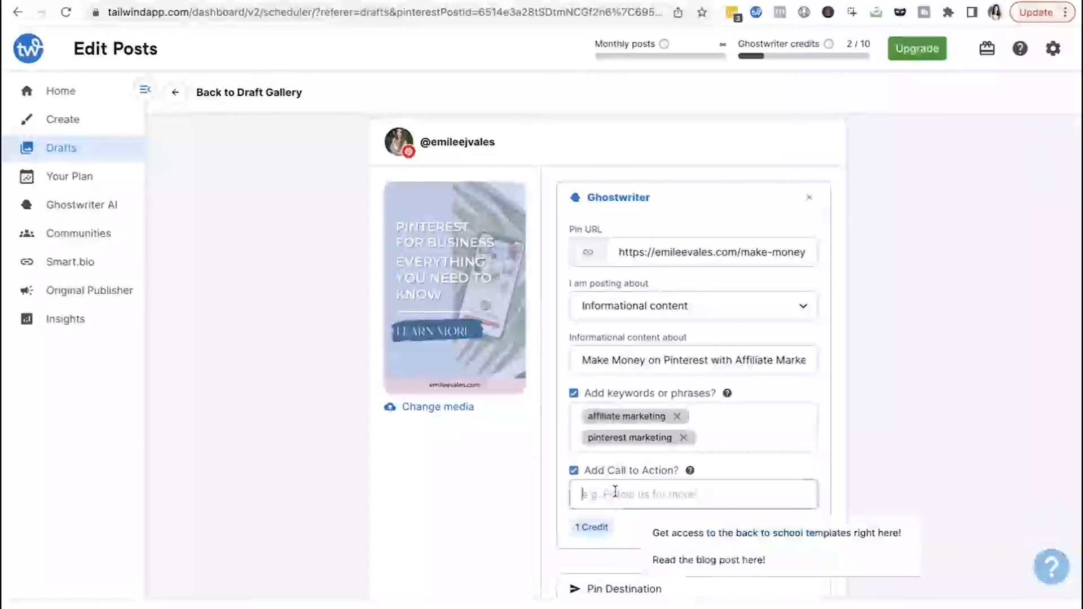
{"action": "type", "text": "Learm mor"}
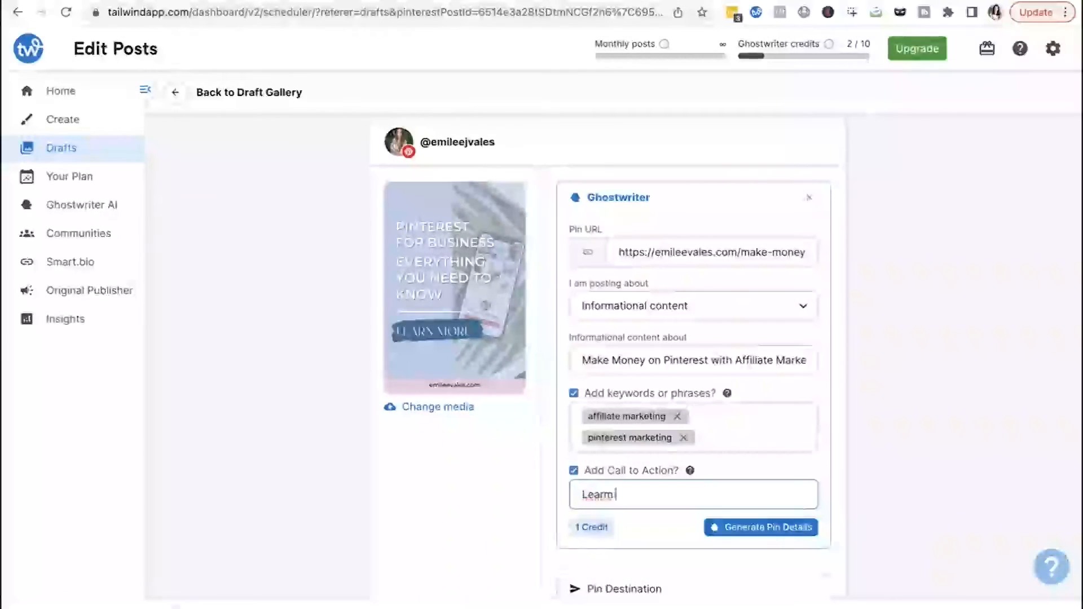
{"action": "key", "text": "BackSpace"}
{"action": "key", "text": "BackSpace"}
{"action": "key", "text": "BackSpace"}
{"action": "key", "text": "BackSpace"}
{"action": "type", "text": "n mo"}
{"action": "key", "text": "BackSpace"}
{"action": "key", "text": "BackSpace"}
{"action": "type", "text": "more about affiliate marketing here on my blog"}
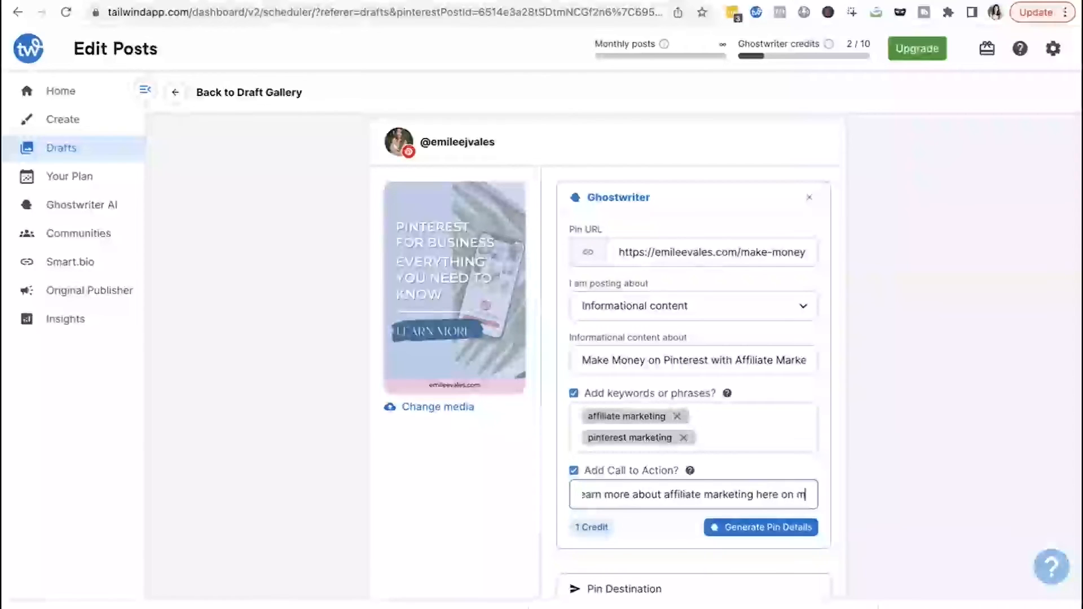
{"action": "left_click", "coordinate": [767, 528]}
- Scroll to the generated title and description and switch to the next suggested option
{"action": "scroll", "coordinate": [550, 326], "scroll_direction": "down", "scroll_amount": 2}
{"action": "scroll", "coordinate": [630, 384], "scroll_direction": "down", "scroll_amount": 4}
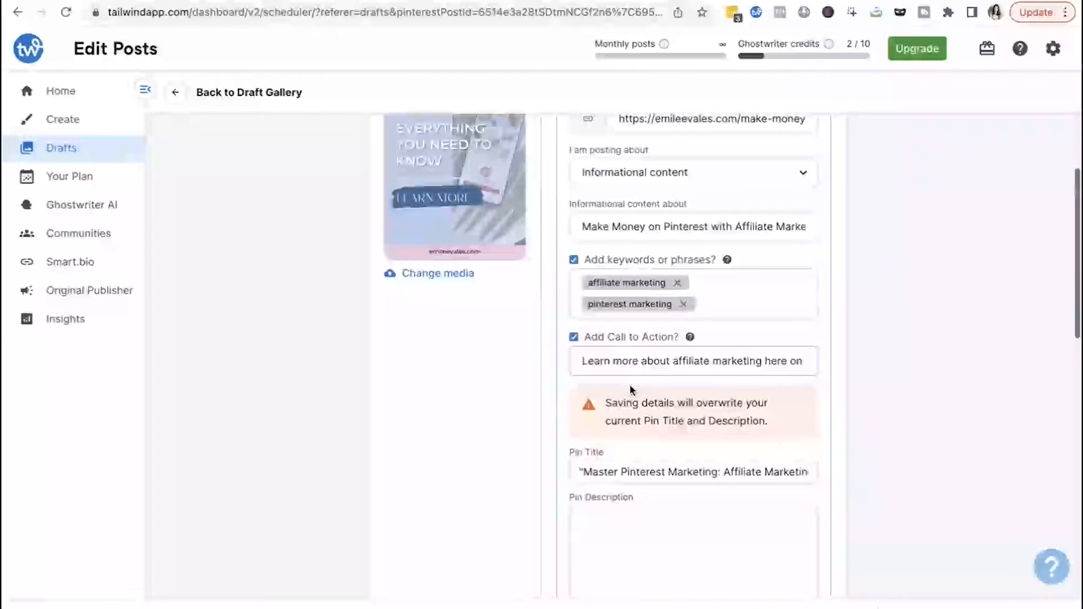
{"action": "scroll", "coordinate": [629, 386], "scroll_direction": "down", "scroll_amount": 2}
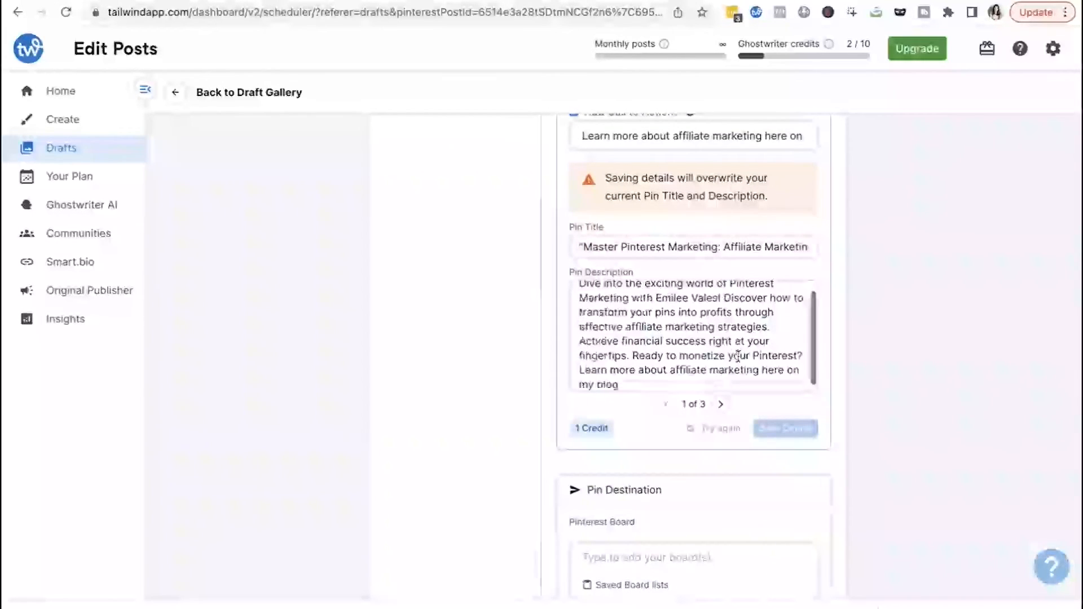
{"action": "left_click", "coordinate": [721, 405]}
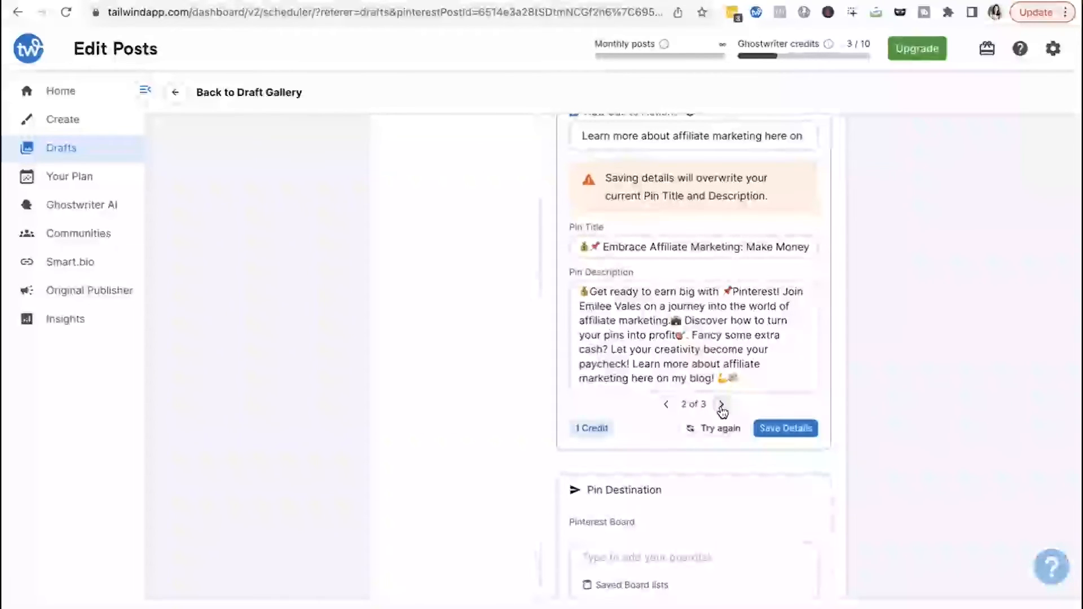
- Switch to the third suggested pin title and description and review the generated text
{"action": "left_click", "coordinate": [679, 319]}
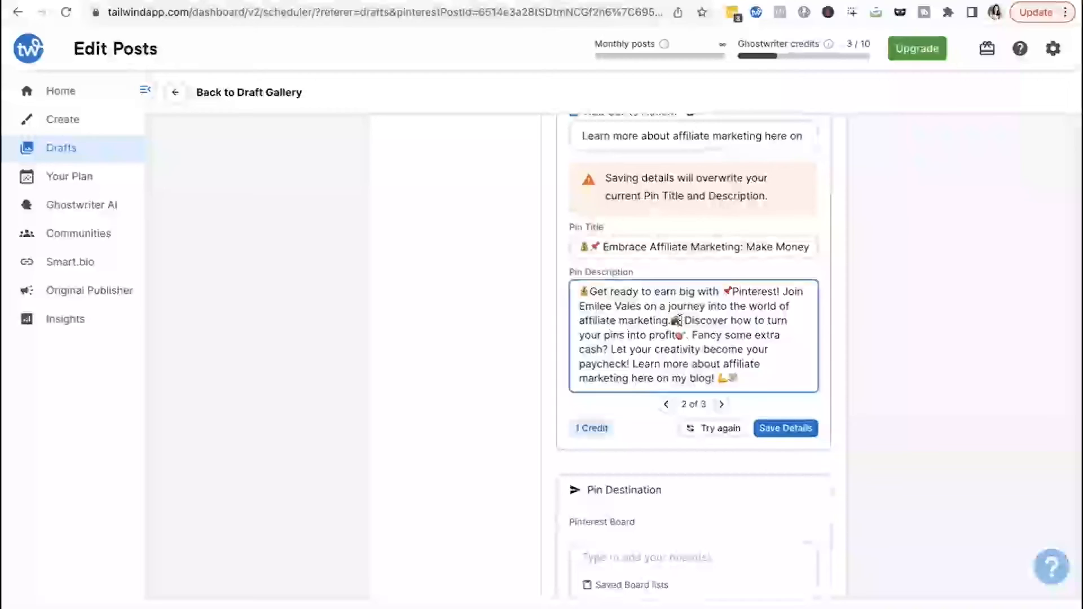
{"action": "left_click", "coordinate": [723, 405]}
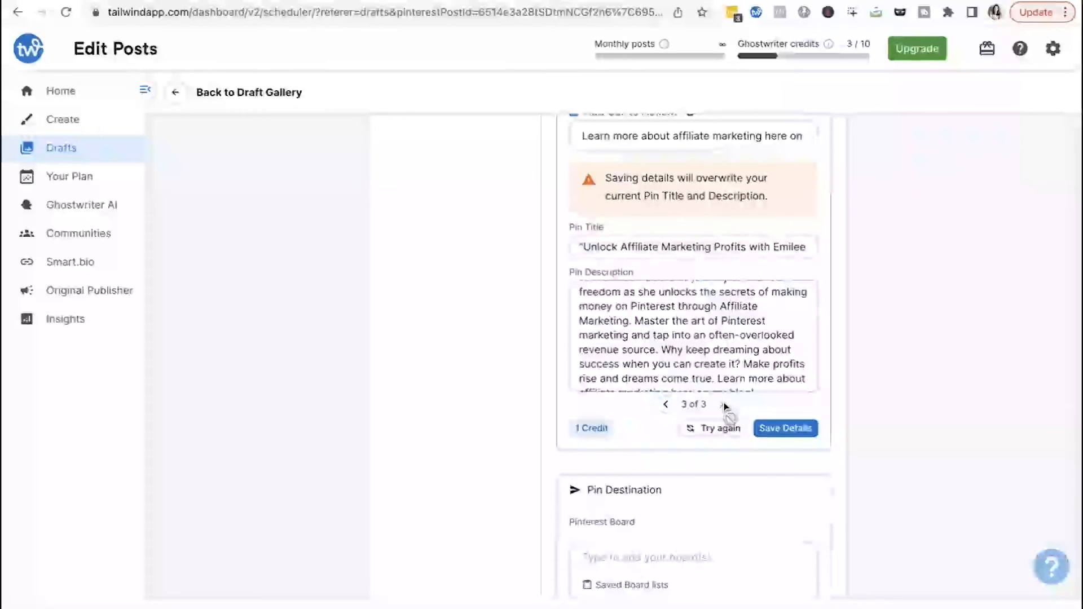
{"action": "scroll", "coordinate": [712, 343], "scroll_direction": "up", "scroll_amount": 2}
{"action": "scroll", "coordinate": [712, 343], "scroll_direction": "down", "scroll_amount": 2}
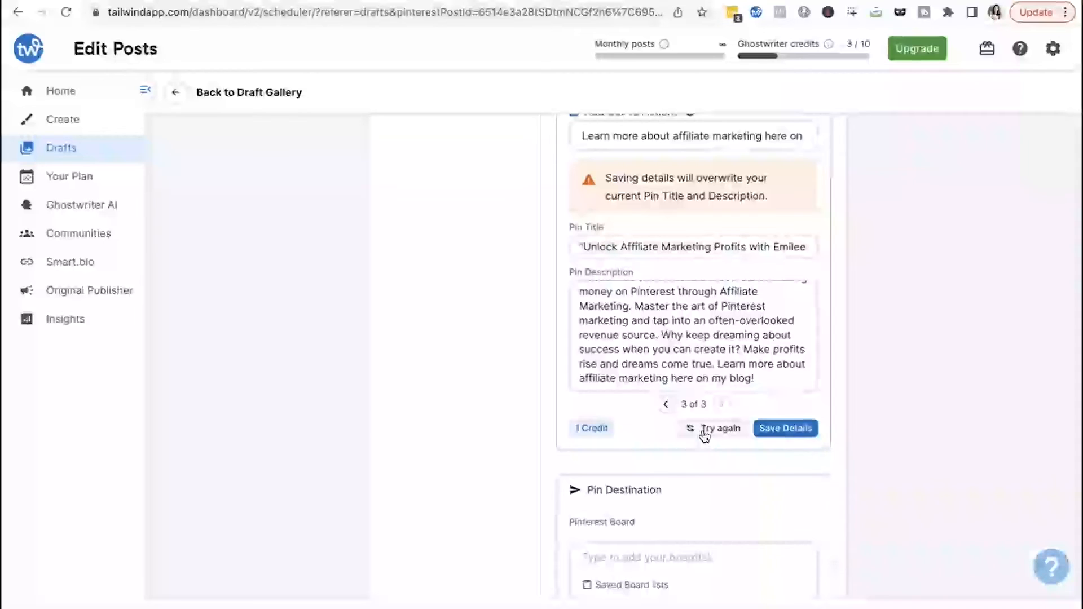
{"action": "mouse_move", "coordinate": [591, 427]}
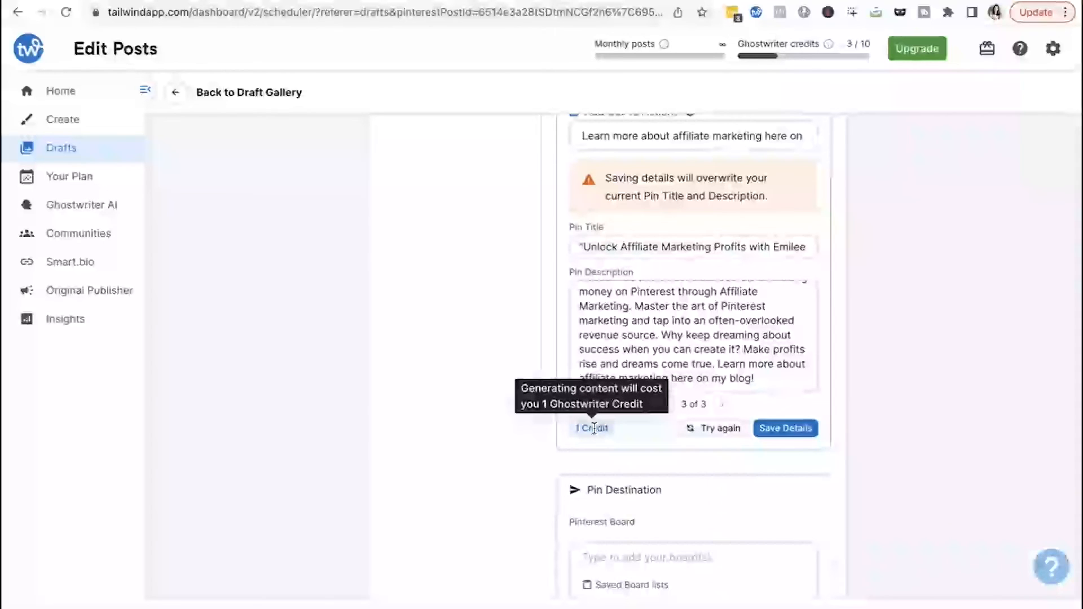
{"action": "scroll", "coordinate": [687, 197], "scroll_direction": "up", "scroll_amount": 3}
{"action": "mouse_move", "coordinate": [826, 44]}
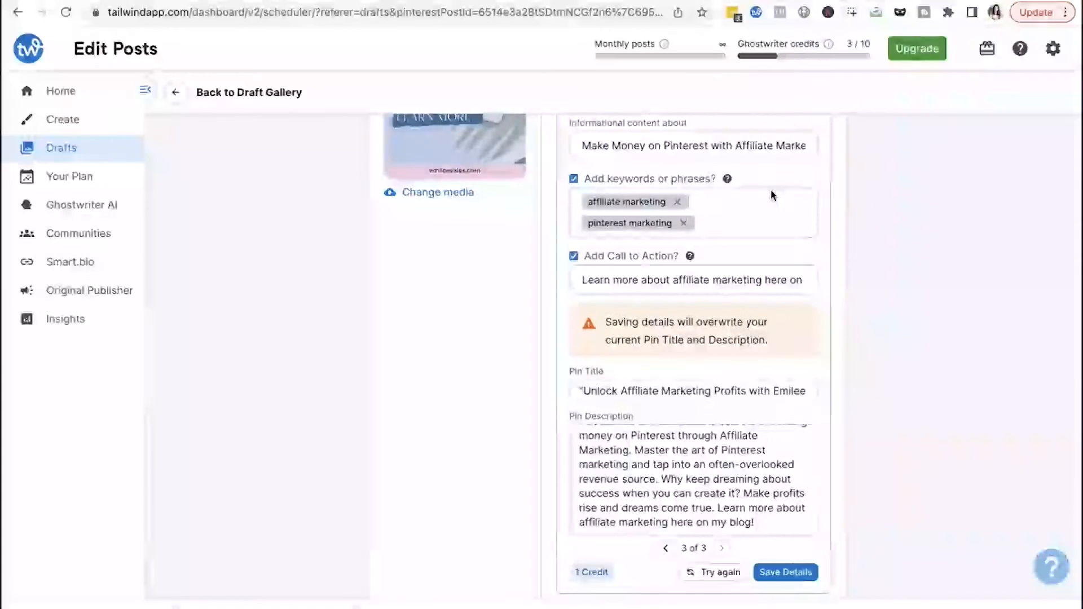
{"action": "scroll", "coordinate": [771, 188], "scroll_direction": "down", "scroll_amount": 12}
{"action": "scroll", "coordinate": [771, 188], "scroll_direction": "up", "scroll_amount": 5}
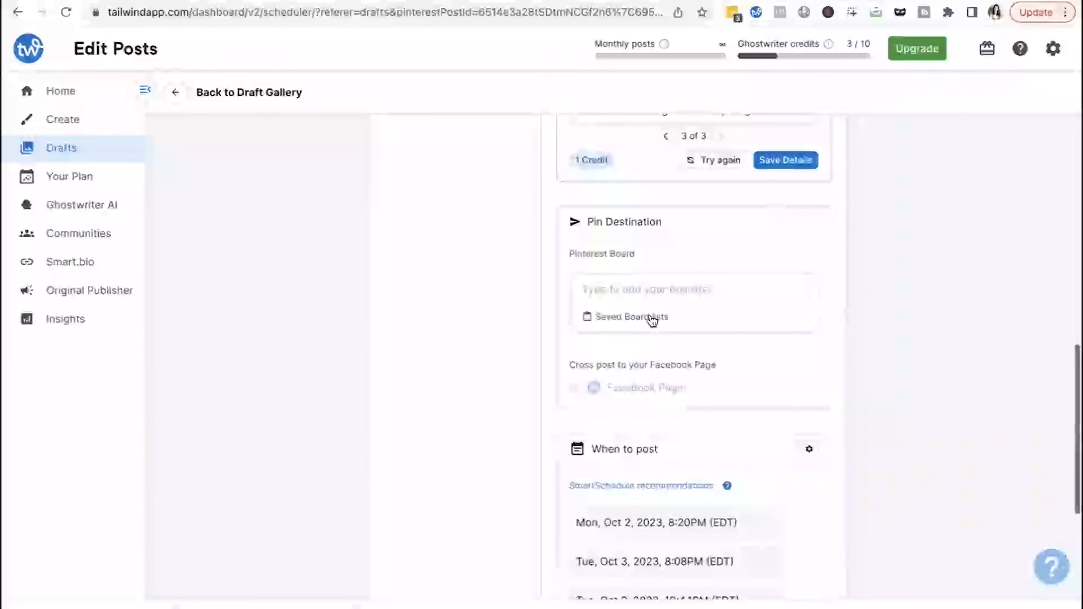
- Add the Pinterest Marketing board list as the pin destination, then remove the Pinterest for Teachers board
{"action": "left_click", "coordinate": [644, 286]}
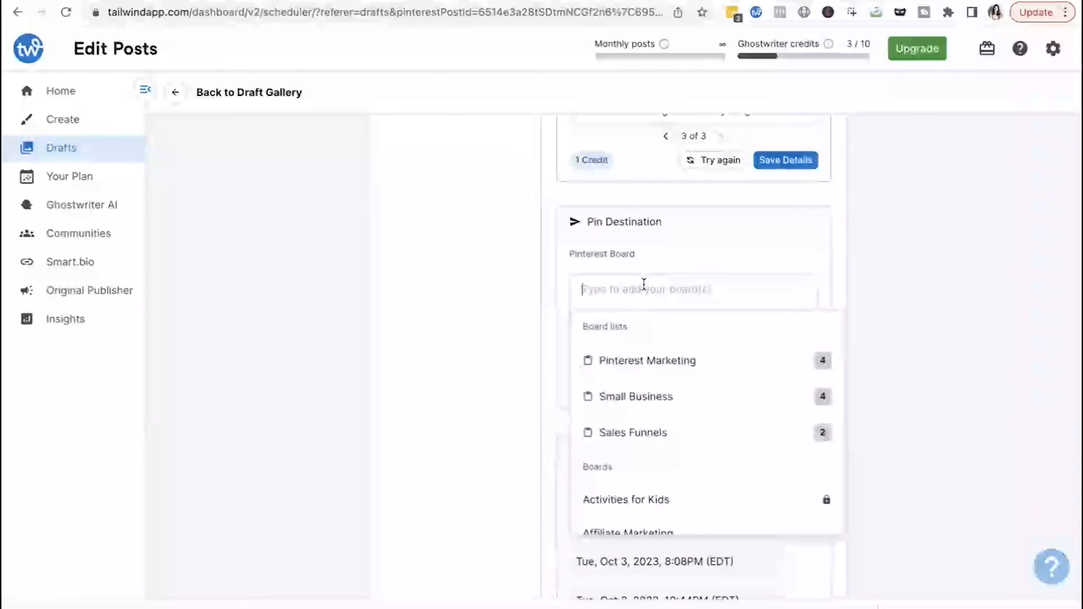
{"action": "left_click", "coordinate": [631, 363]}
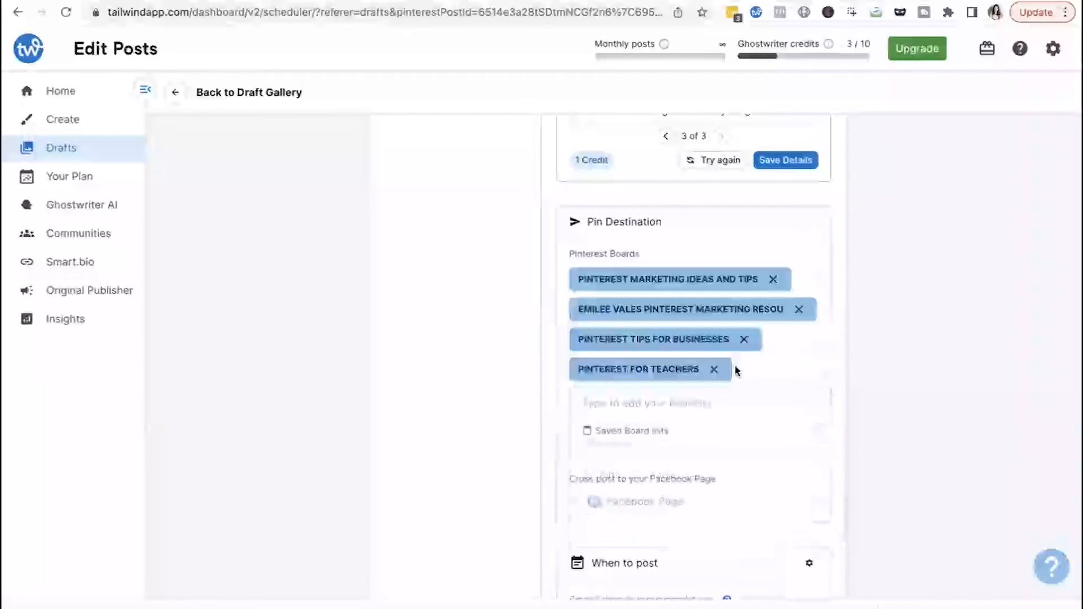
{"action": "left_click", "coordinate": [714, 367]}
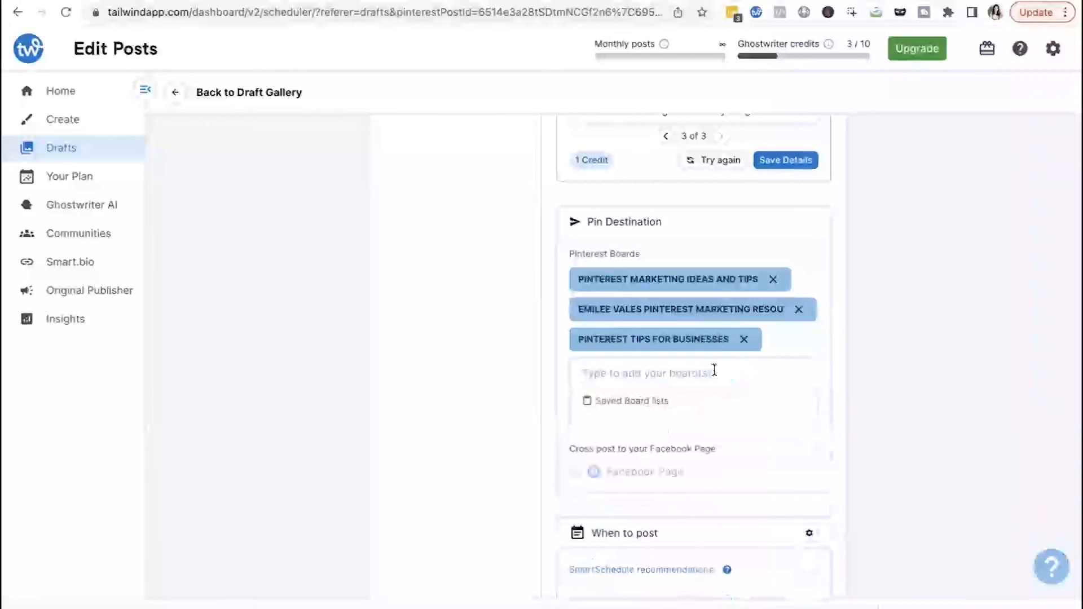
{"action": "scroll", "coordinate": [714, 370], "scroll_direction": "down", "scroll_amount": 4}
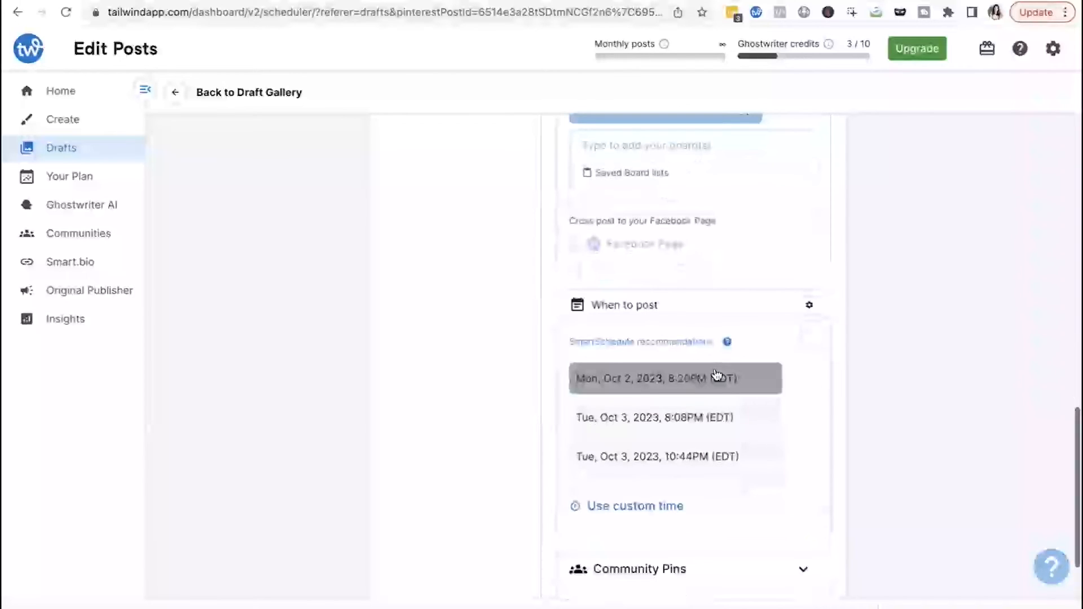
- Select the Mon, Oct 2, 2023, 8:20PM (EDT) SmartSchedule recommendation as the posting time
{"action": "scroll", "coordinate": [714, 374], "scroll_direction": "down", "scroll_amount": 2}
{"action": "scroll", "coordinate": [714, 373], "scroll_direction": "up", "scroll_amount": 2}
{"action": "scroll", "coordinate": [684, 216], "scroll_direction": "down", "scroll_amount": 1}
{"action": "scroll", "coordinate": [684, 217], "scroll_direction": "down", "scroll_amount": 2}
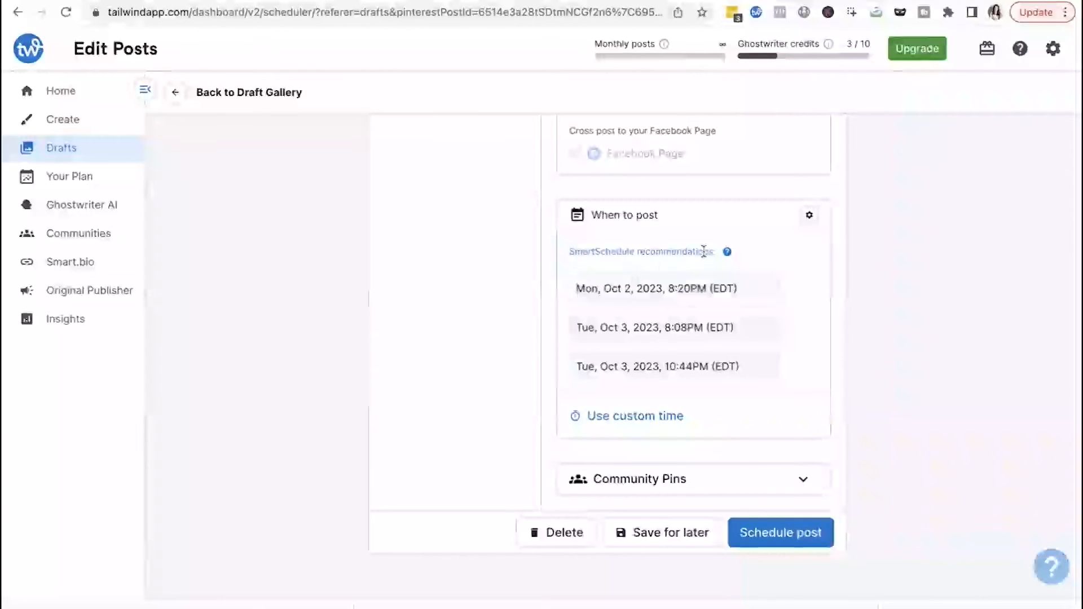
{"action": "left_click", "coordinate": [645, 301]}
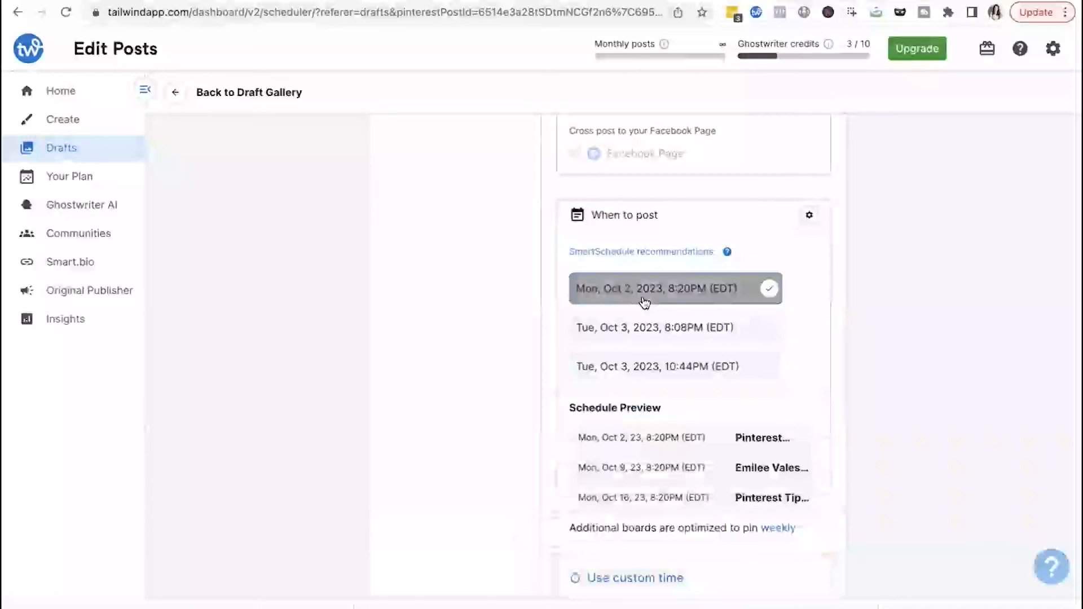
{"action": "scroll", "coordinate": [651, 390], "scroll_direction": "down", "scroll_amount": 1}
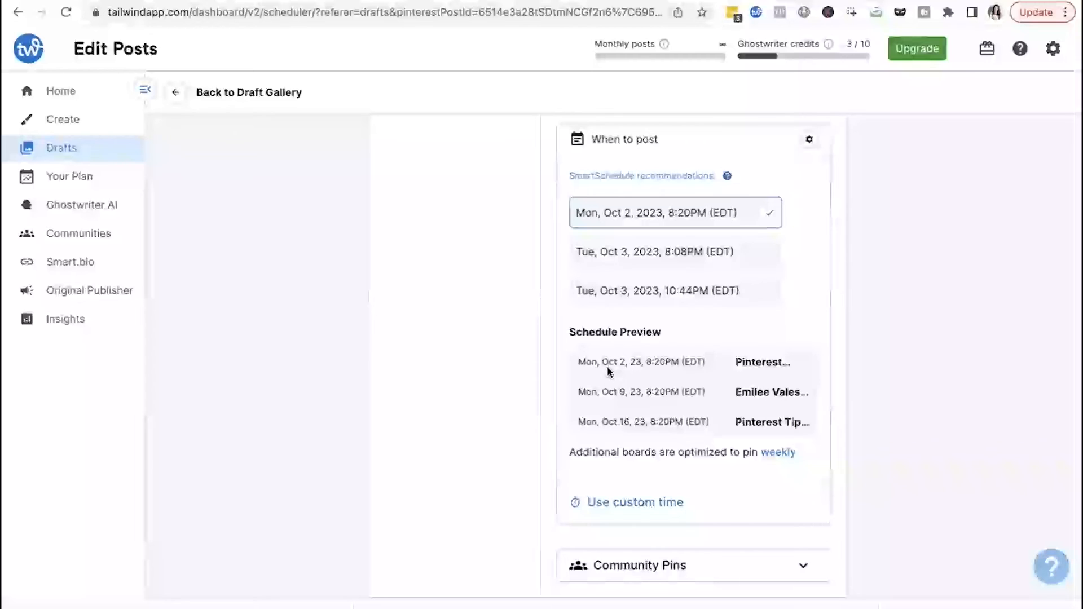
{"action": "scroll", "coordinate": [609, 434], "scroll_direction": "down", "scroll_amount": 2}
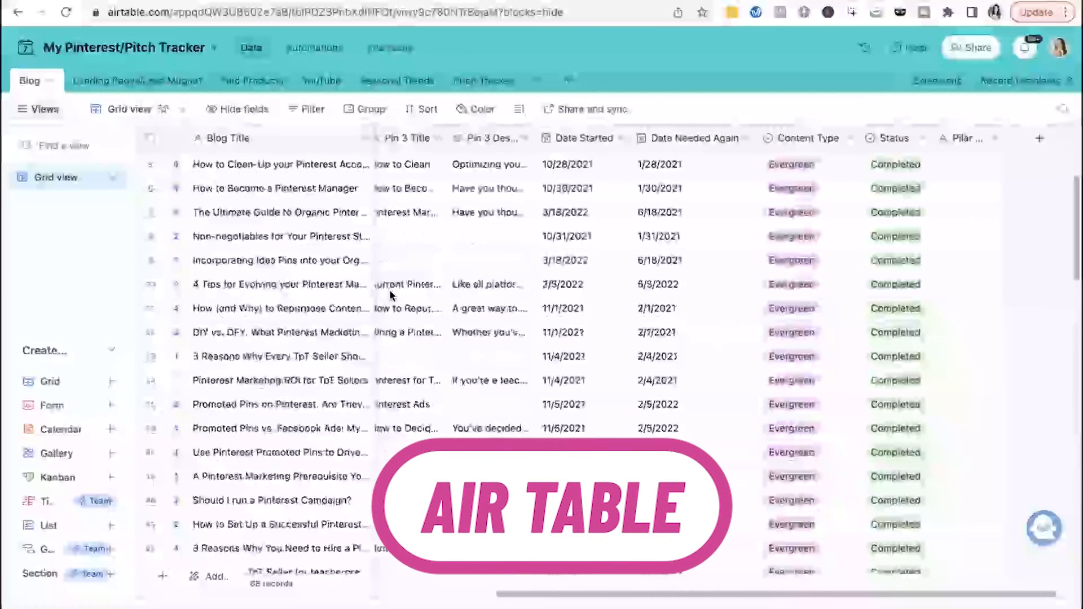
- Scroll through the blog records in the My Pinterest/Pitch Tracker base
{"action": "scroll", "coordinate": [391, 295], "scroll_direction": "up", "scroll_amount": 2}
{"action": "scroll", "coordinate": [390, 294], "scroll_direction": "right", "scroll_amount": 10}
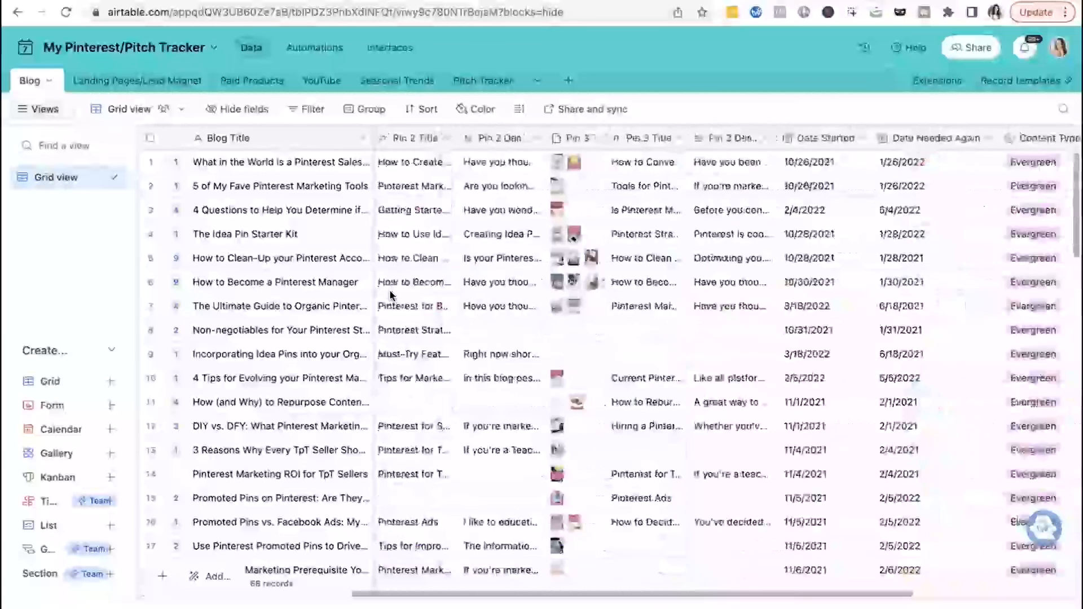
{"action": "scroll", "coordinate": [391, 295], "scroll_direction": "down", "scroll_amount": 20}
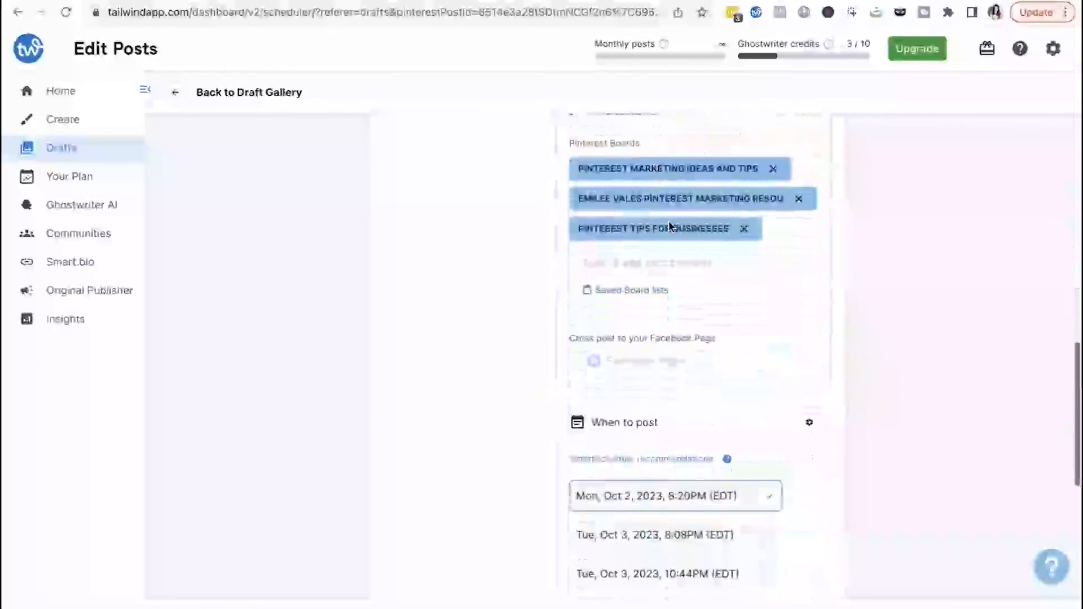
- Review the chosen boards, SmartSchedule times and schedule preview for the post
{"action": "scroll", "coordinate": [645, 330], "scroll_direction": "up", "scroll_amount": 3}
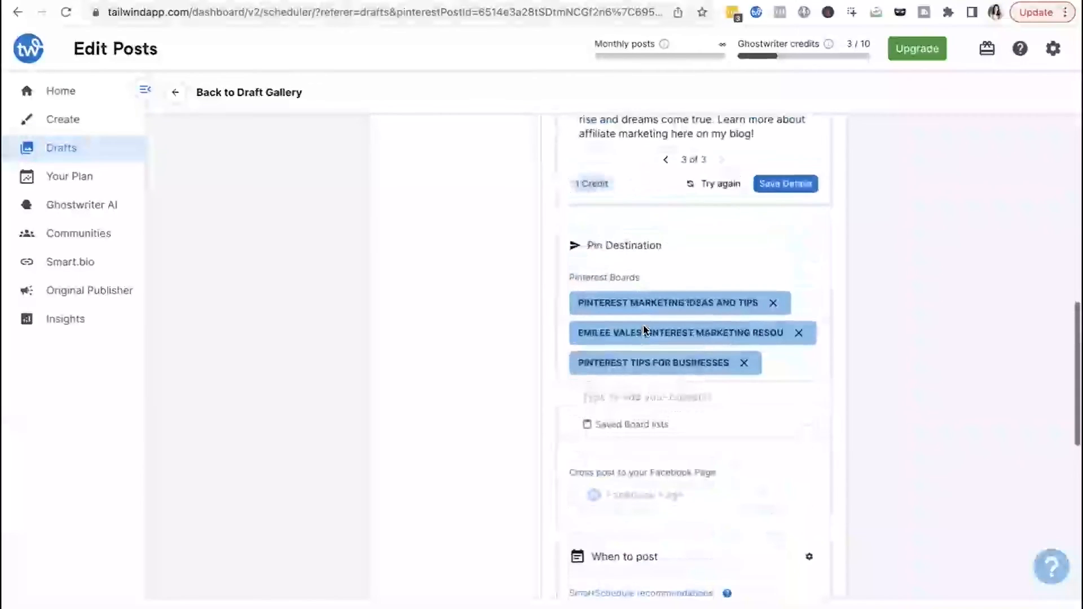
{"action": "scroll", "coordinate": [645, 331], "scroll_direction": "down", "scroll_amount": 5}
{"action": "scroll", "coordinate": [644, 330], "scroll_direction": "down", "scroll_amount": 3}
{"action": "scroll", "coordinate": [582, 488], "scroll_direction": "down", "scroll_amount": 2}
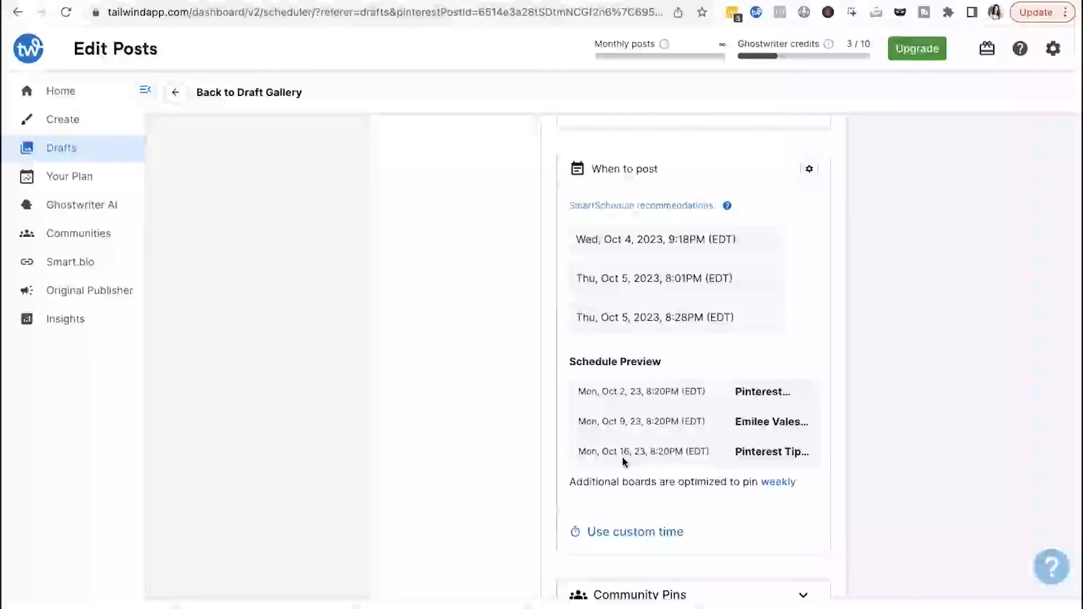
{"action": "scroll", "coordinate": [623, 462], "scroll_direction": "up", "scroll_amount": 6}
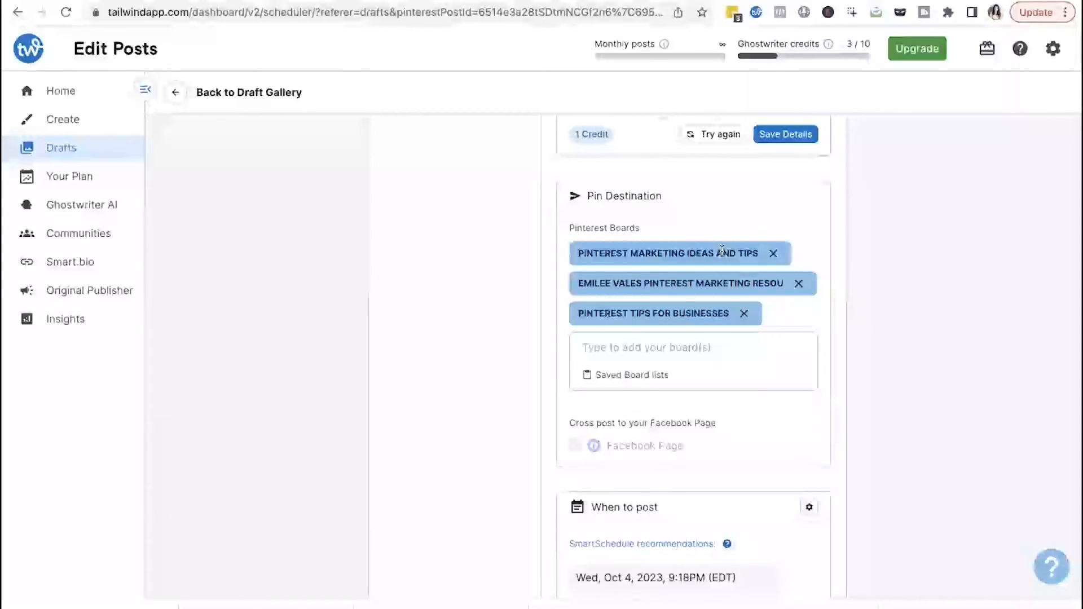
{"action": "scroll", "coordinate": [643, 443], "scroll_direction": "down", "scroll_amount": 4}
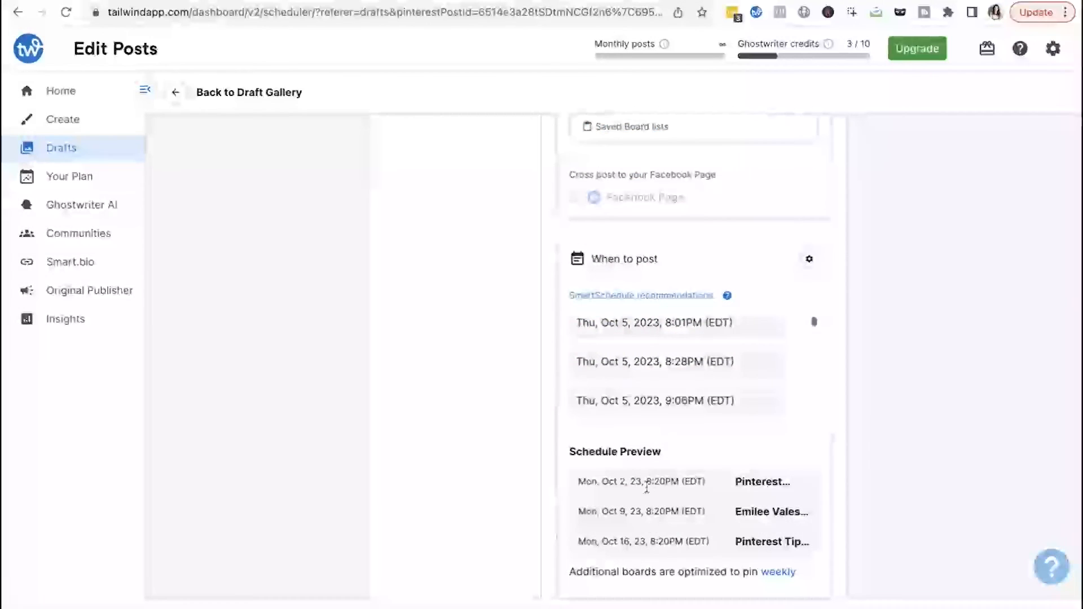
{"action": "scroll", "coordinate": [634, 483], "scroll_direction": "down", "scroll_amount": 2}
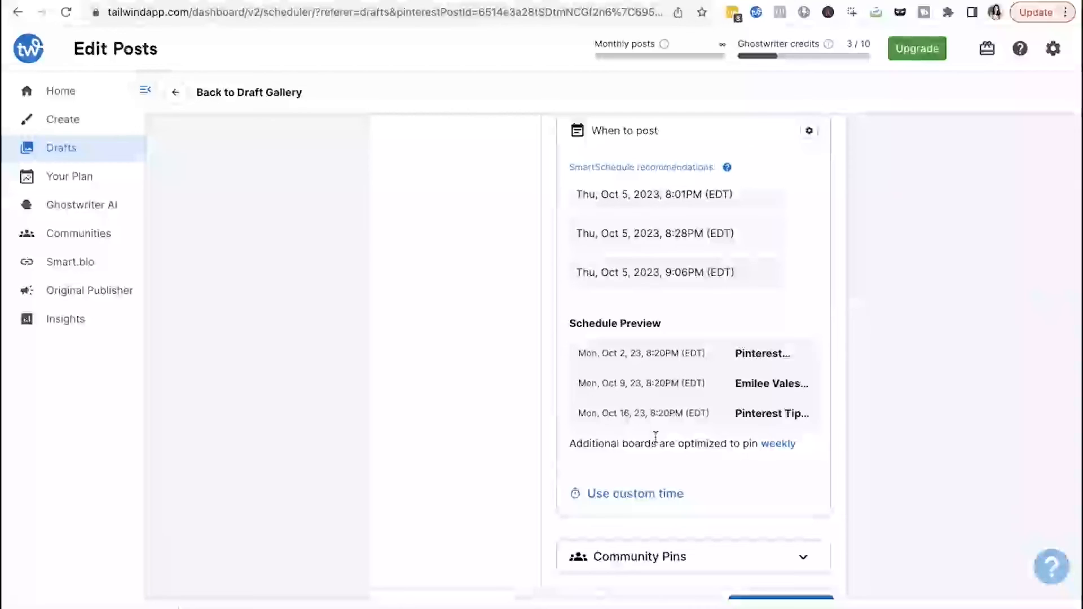
{"action": "scroll", "coordinate": [613, 420], "scroll_direction": "up", "scroll_amount": 1}
{"action": "scroll", "coordinate": [612, 407], "scroll_direction": "up", "scroll_amount": 3}
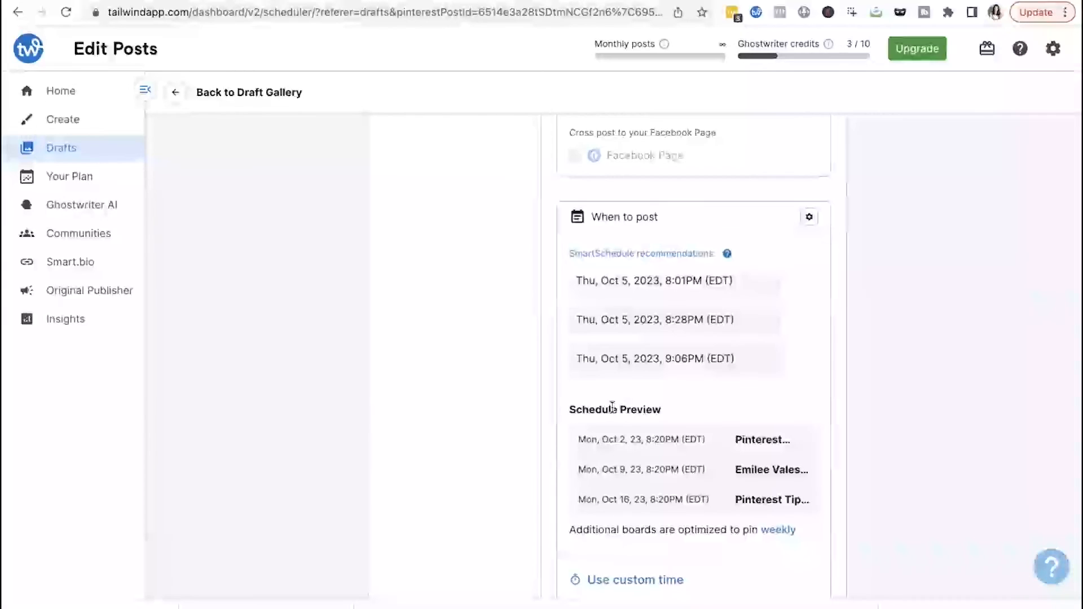
{"action": "scroll", "coordinate": [612, 406], "scroll_direction": "up", "scroll_amount": 15}
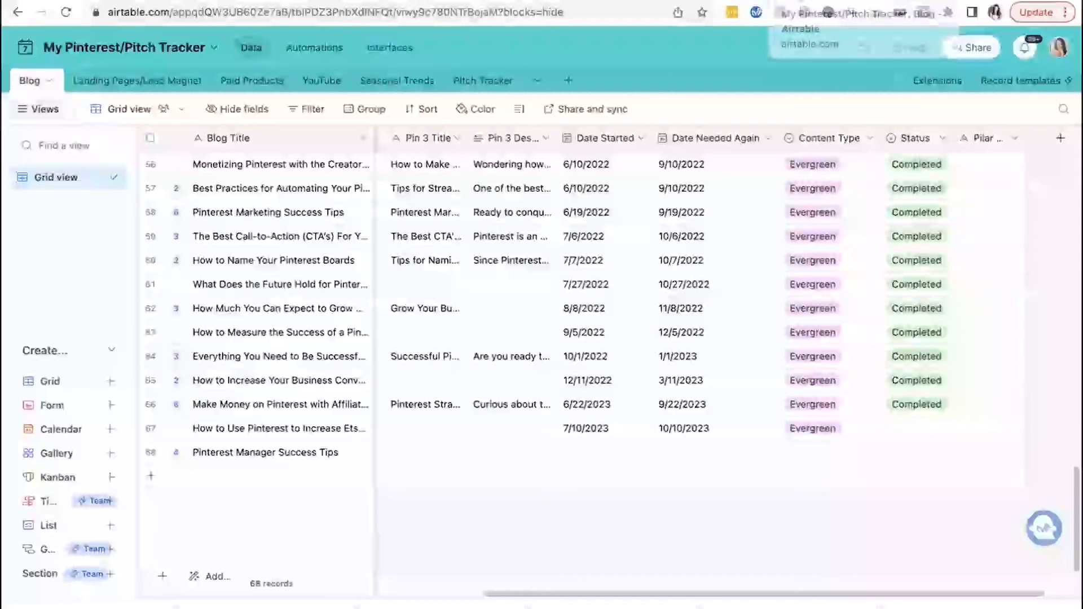
- Switch to Pinterest, open the account's profile page and look over its header and bio
{"action": "scroll", "coordinate": [621, 223], "scroll_direction": "up", "scroll_amount": 15}
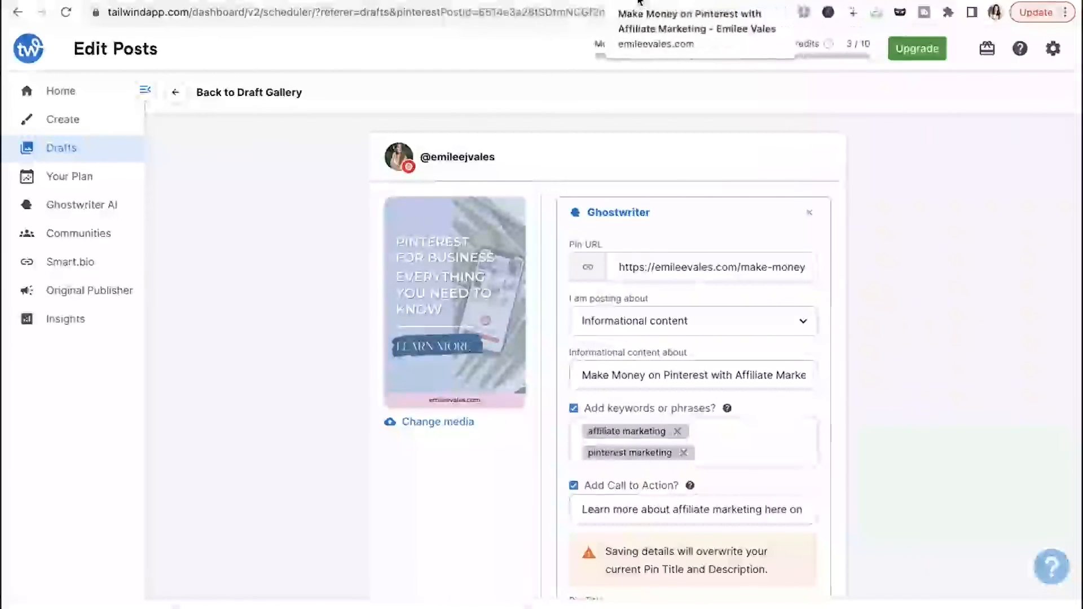
{"action": "left_click", "coordinate": [570, 2]}
{"action": "scroll", "coordinate": [559, 312], "scroll_direction": "up", "scroll_amount": 1}
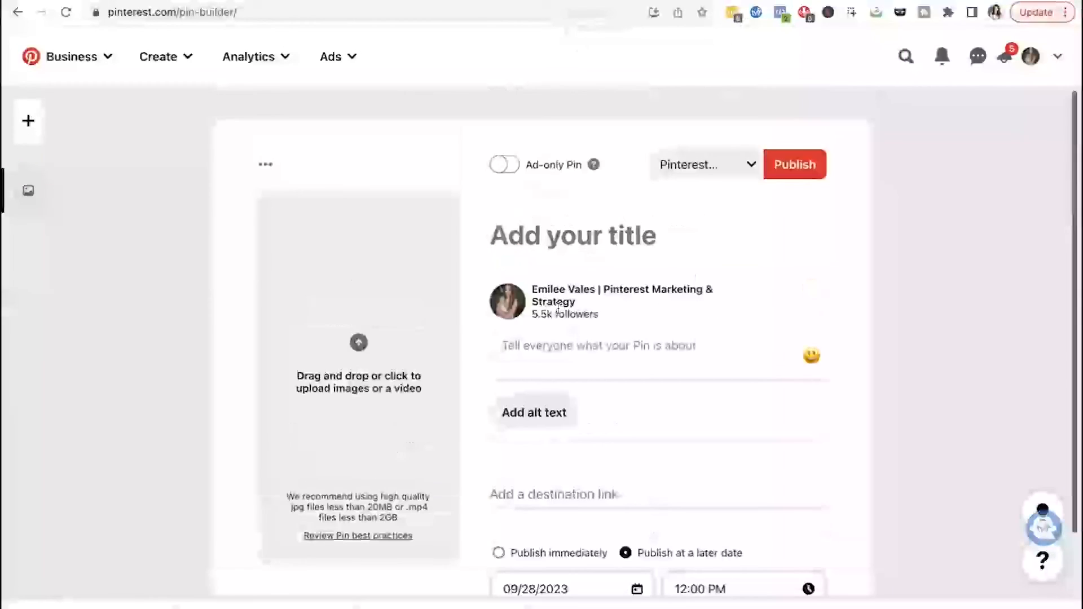
{"action": "left_click", "coordinate": [1037, 58]}
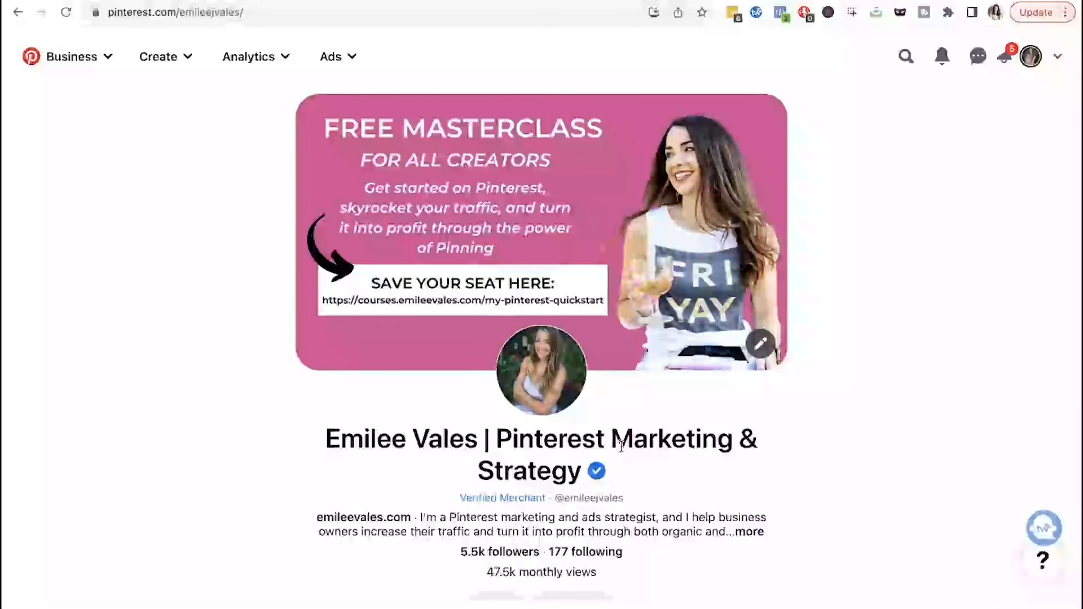
{"action": "scroll", "coordinate": [621, 446], "scroll_direction": "down", "scroll_amount": 2}
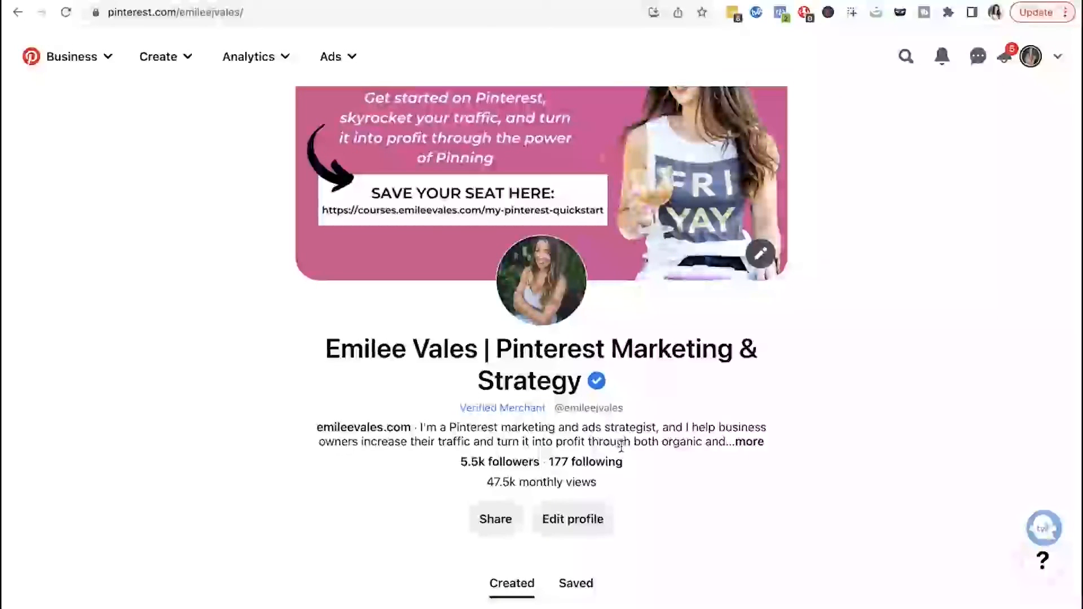
{"action": "scroll", "coordinate": [621, 446], "scroll_direction": "up", "scroll_amount": 2}
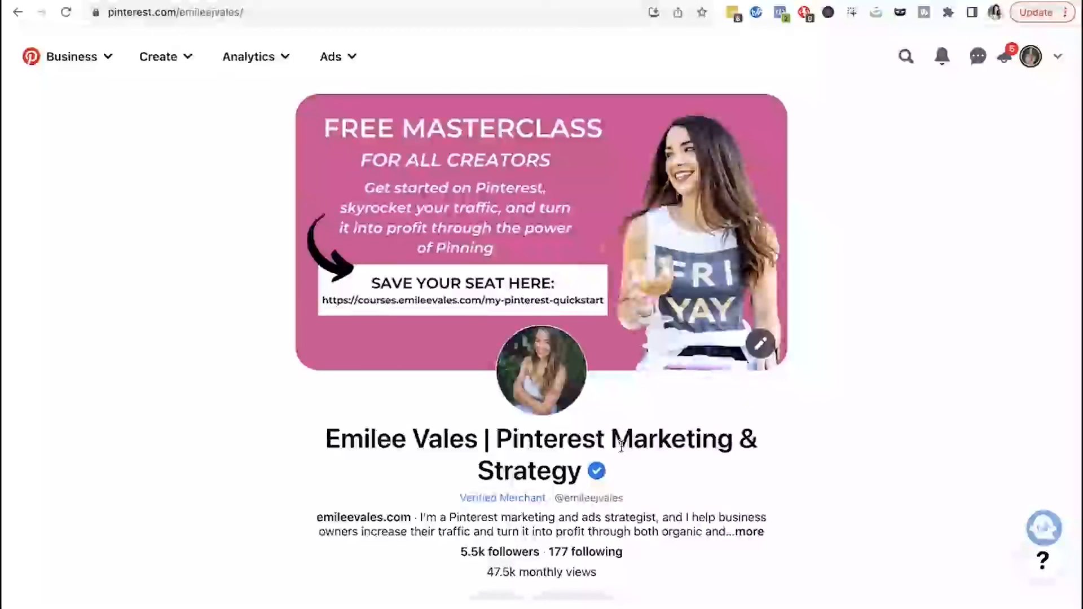
{"action": "scroll", "coordinate": [621, 446], "scroll_direction": "down", "scroll_amount": 1}
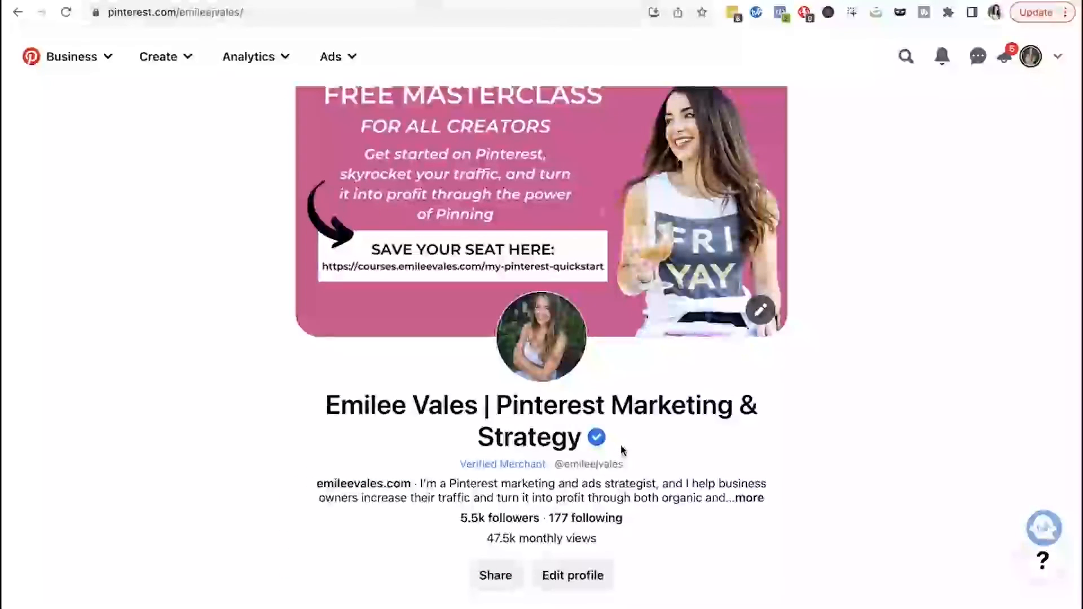
{"action": "scroll", "coordinate": [621, 445], "scroll_direction": "down", "scroll_amount": 1}
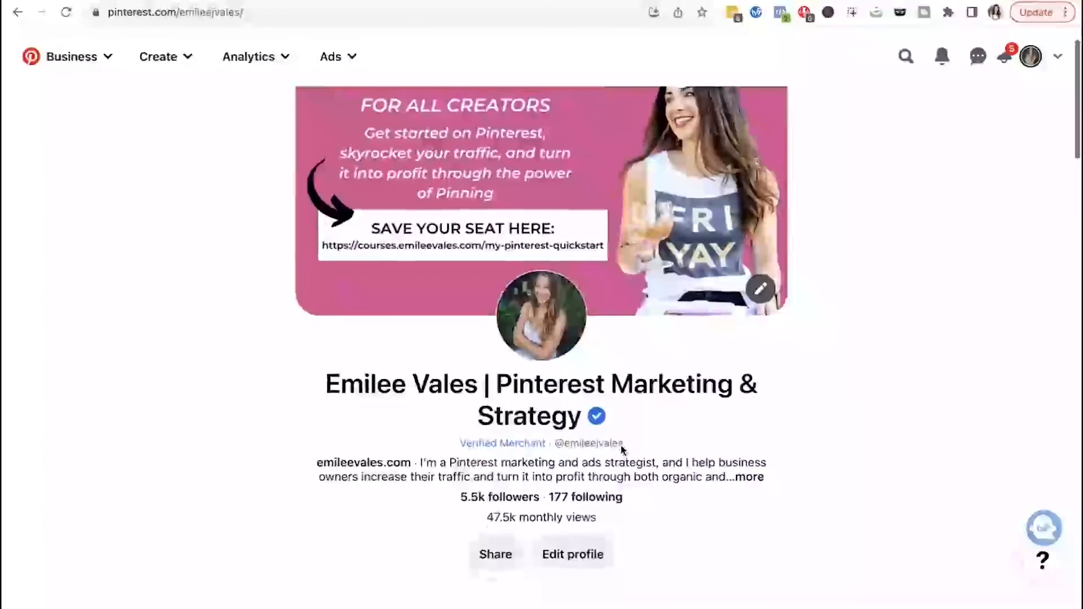
{"action": "scroll", "coordinate": [621, 444], "scroll_direction": "up", "scroll_amount": 2}
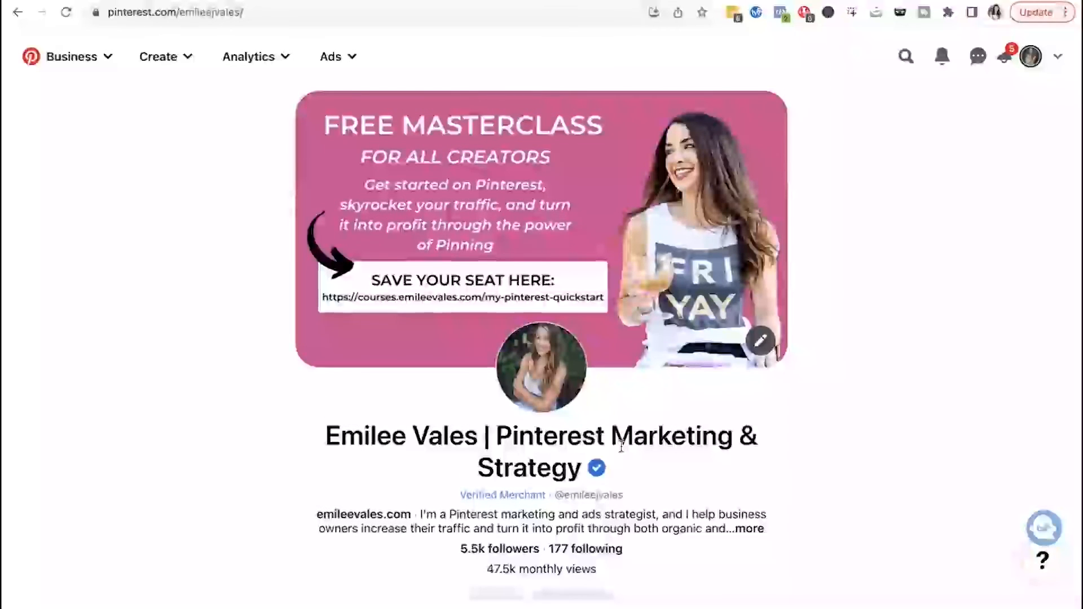